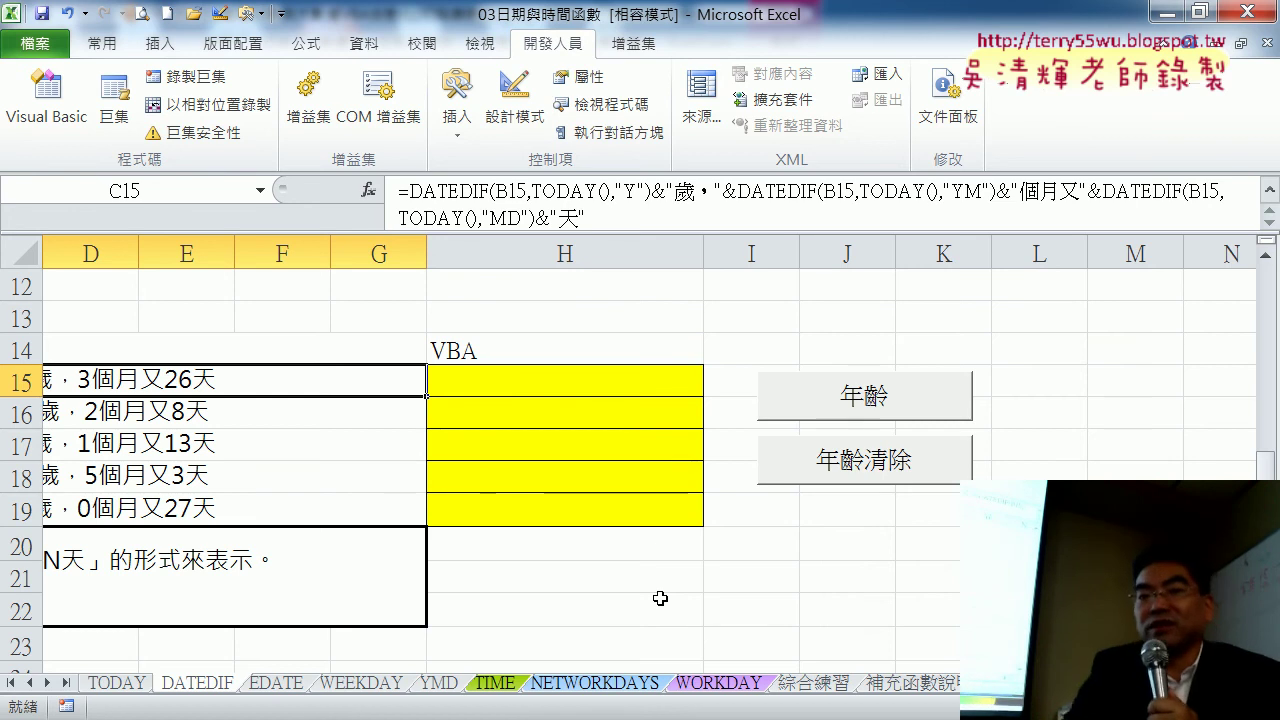
Run the 年齡 macro to fill H15:H19 with ages, then check H15's DATEDIF formula.
click(851, 420)
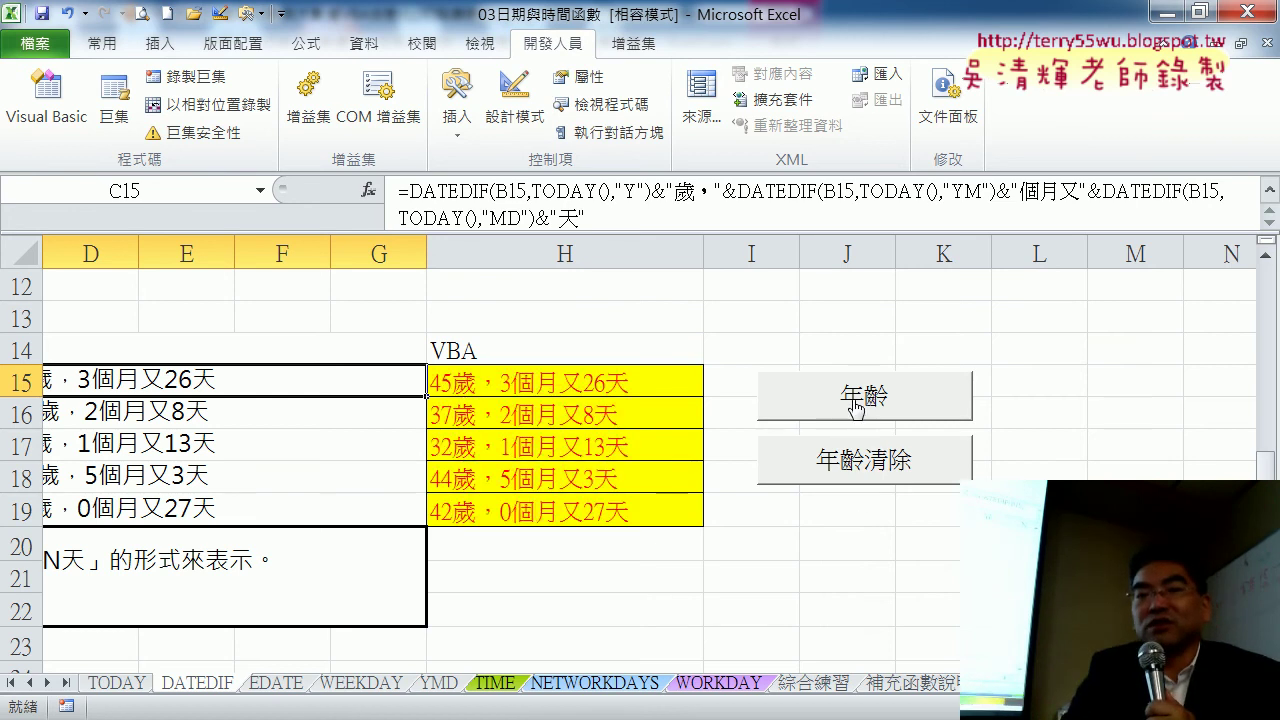
click(793, 326)
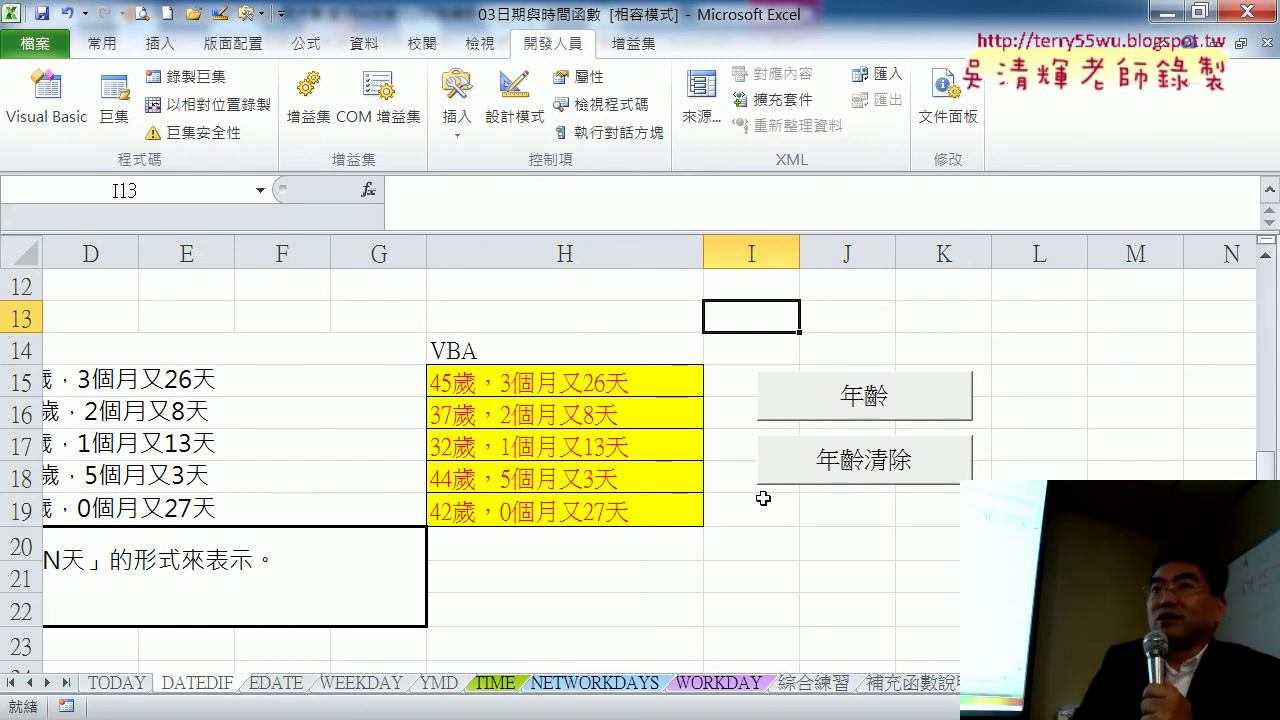
click(643, 381)
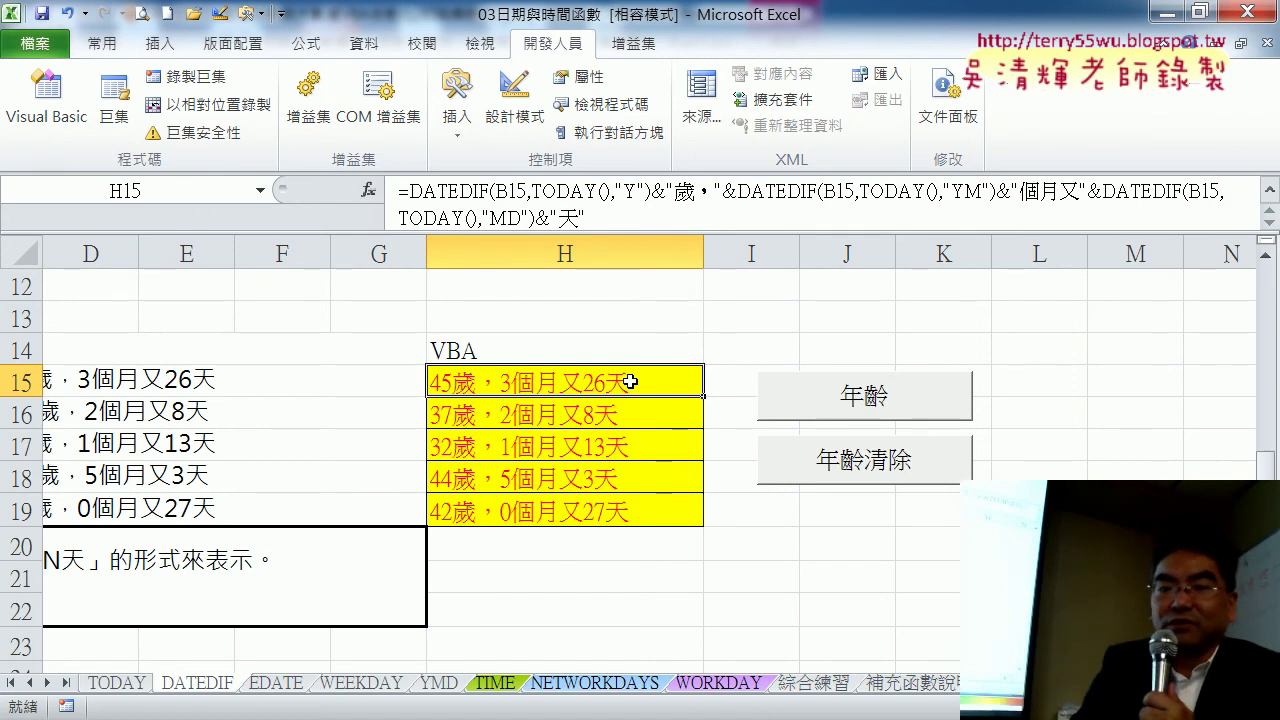
Select rows 15–19 of the employee table, then bring up the Visual Basic editor.
scroll(900, 600, left, 3)
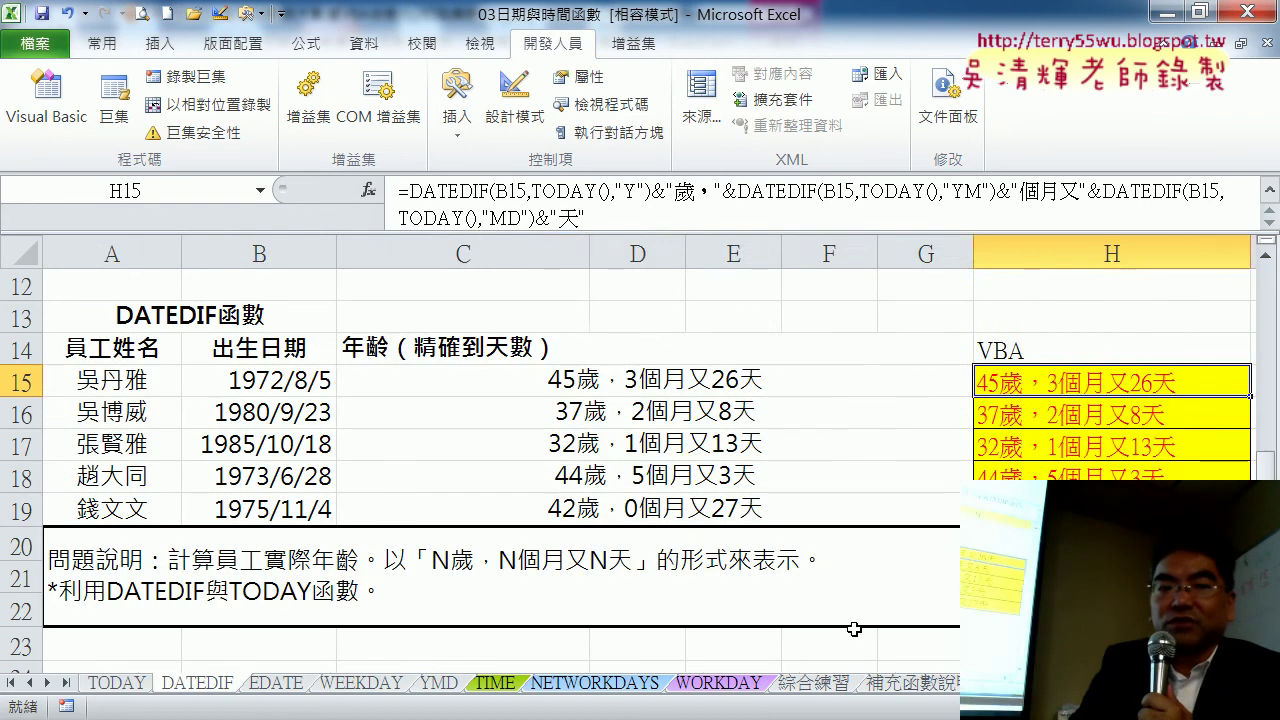
drag(5, 379, 26, 510)
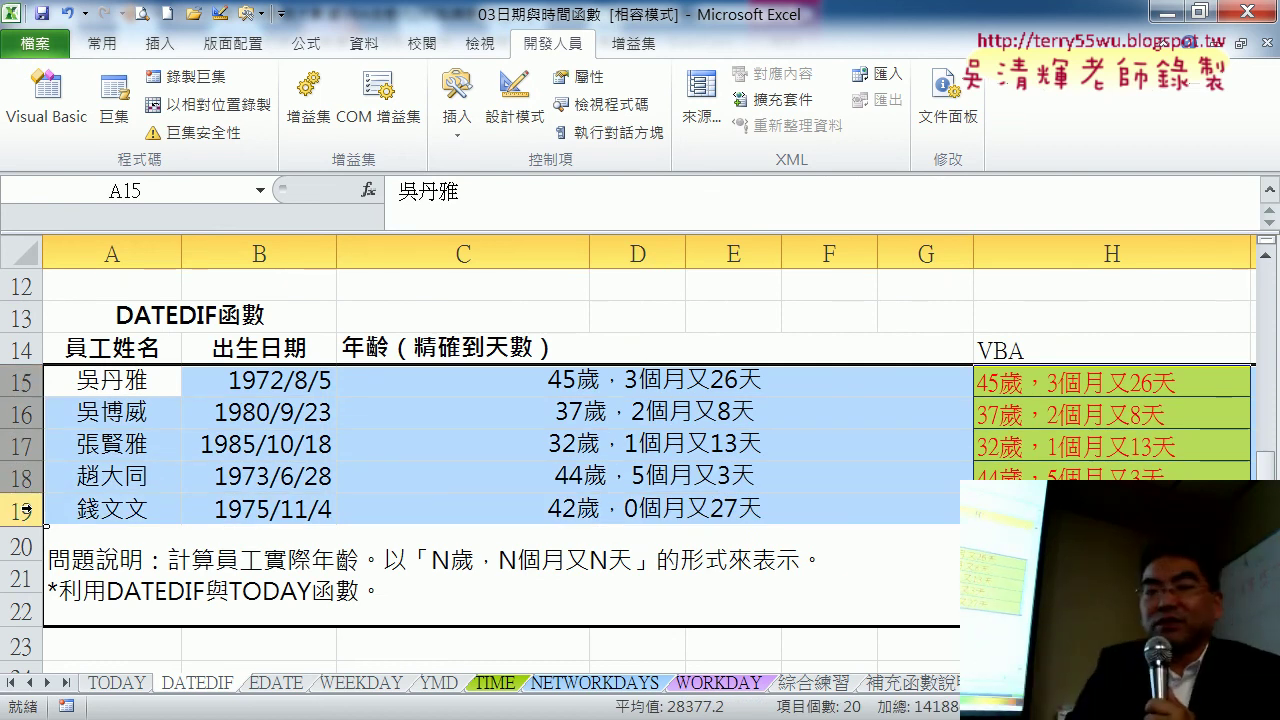
scroll(700, 450, right, 3)
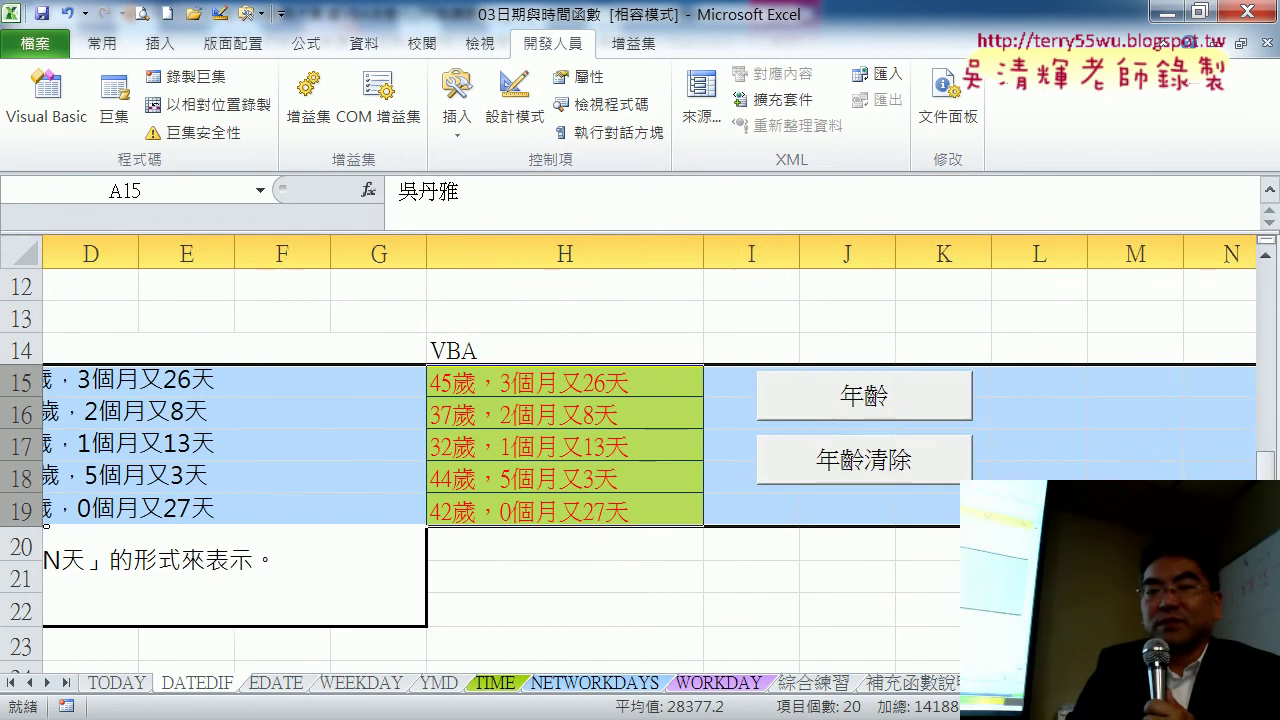
click(1040, 408)
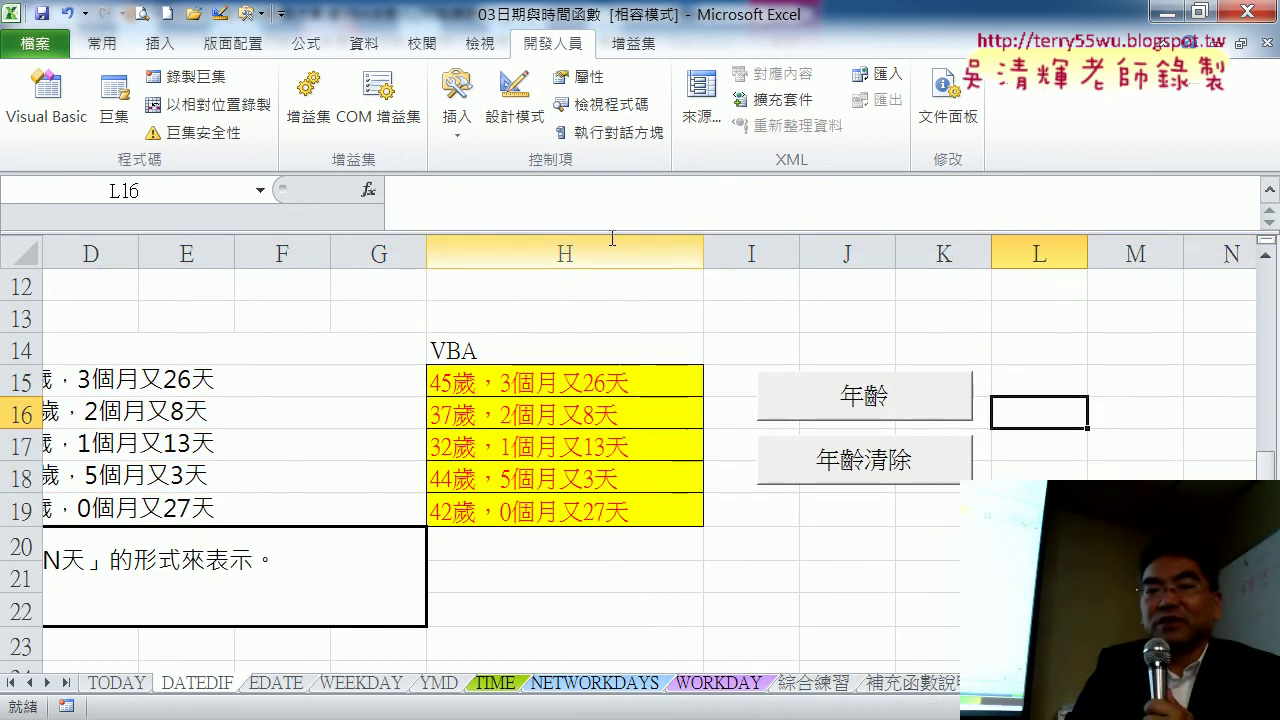
click(47, 105)
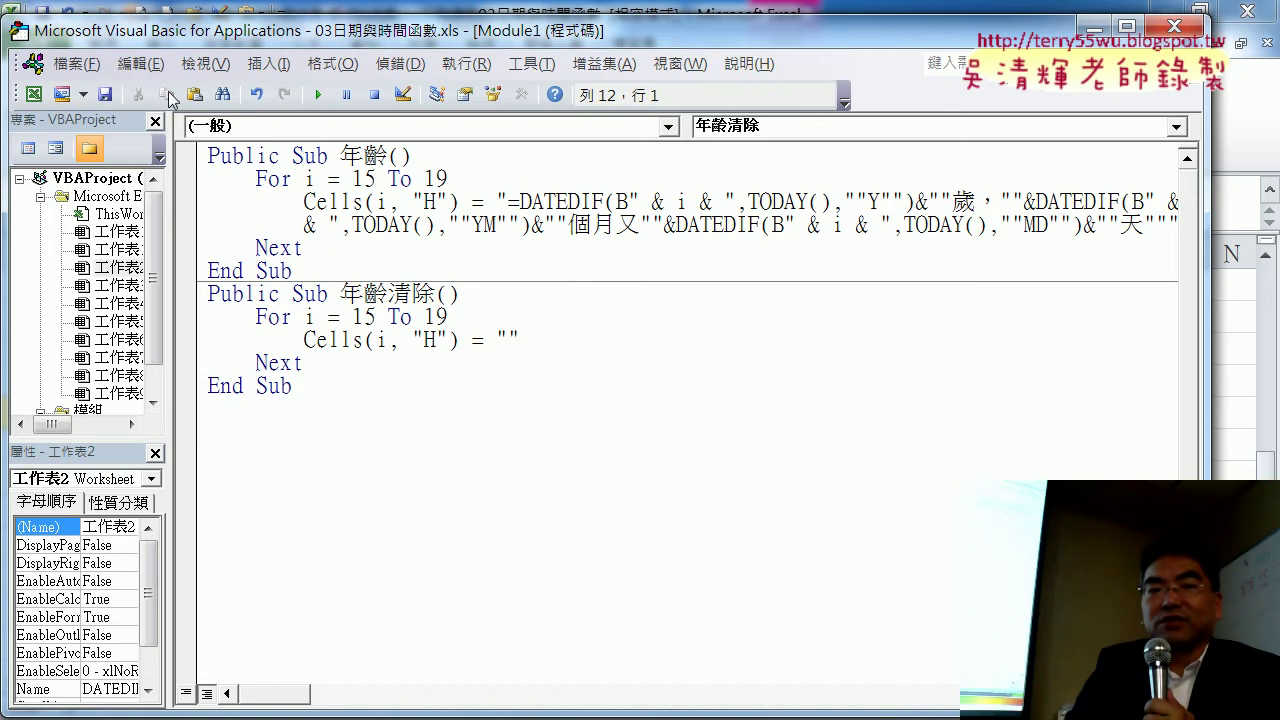
Reposition the editor window and widen the Project and Properties panes beside Module1's code.
drag(349, 33, 395, 34)
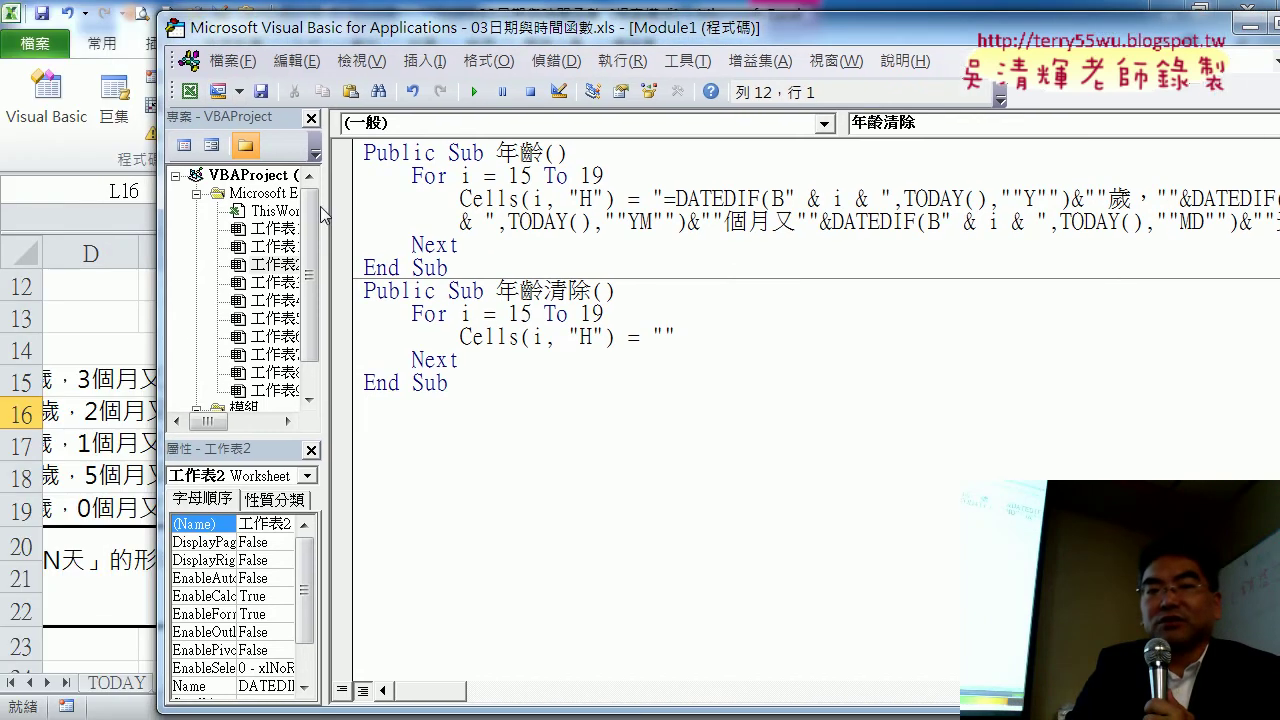
click(326, 205)
drag(333, 215, 395, 210)
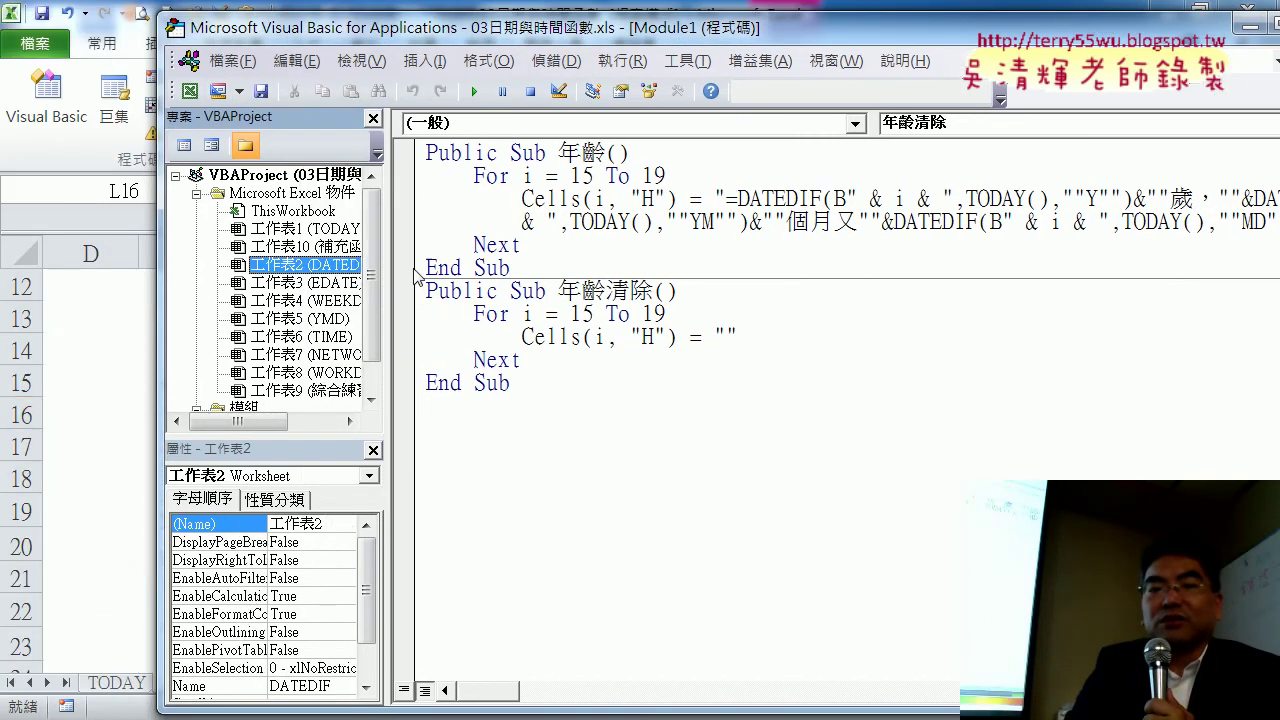
click(556, 435)
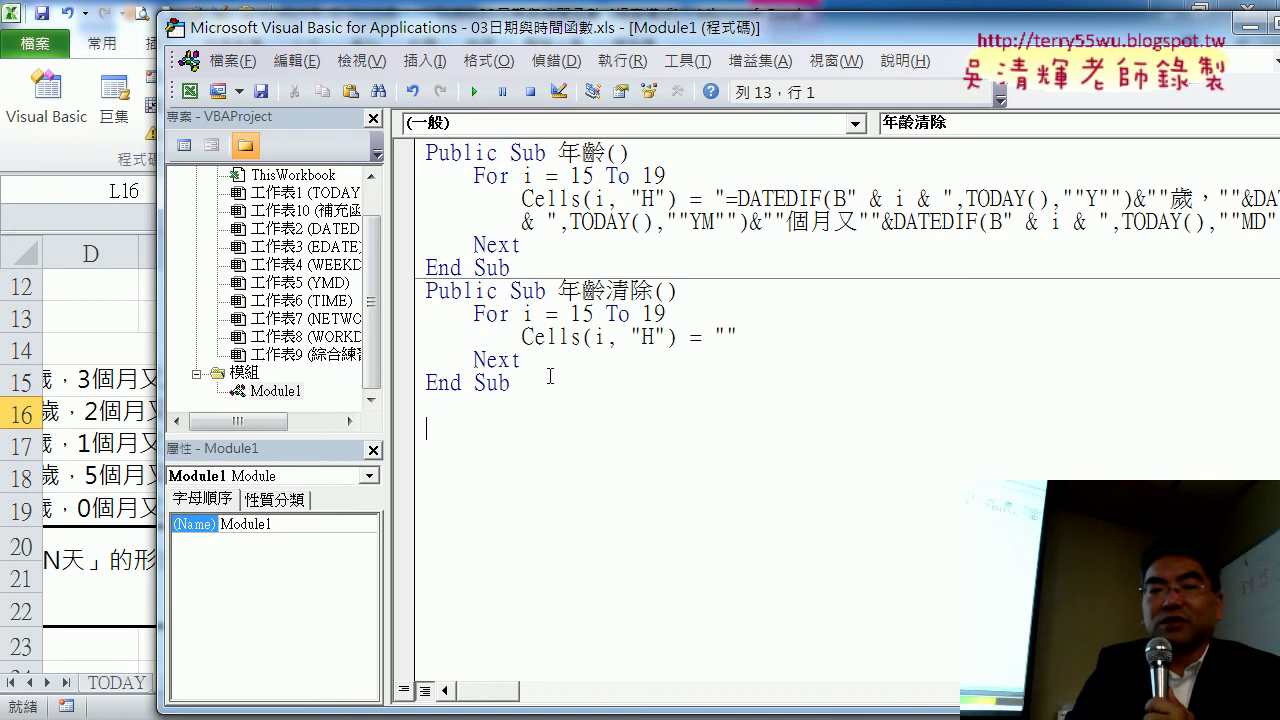
right_click(285, 337)
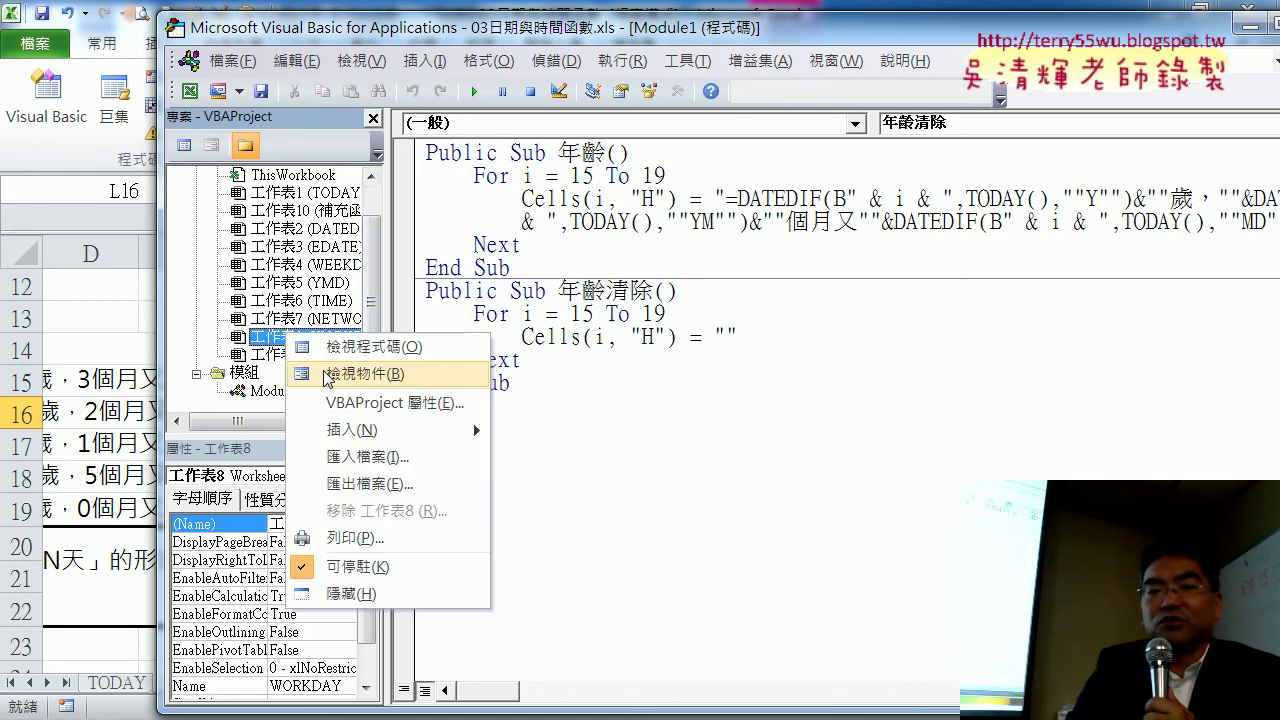
mouse_move(364, 440)
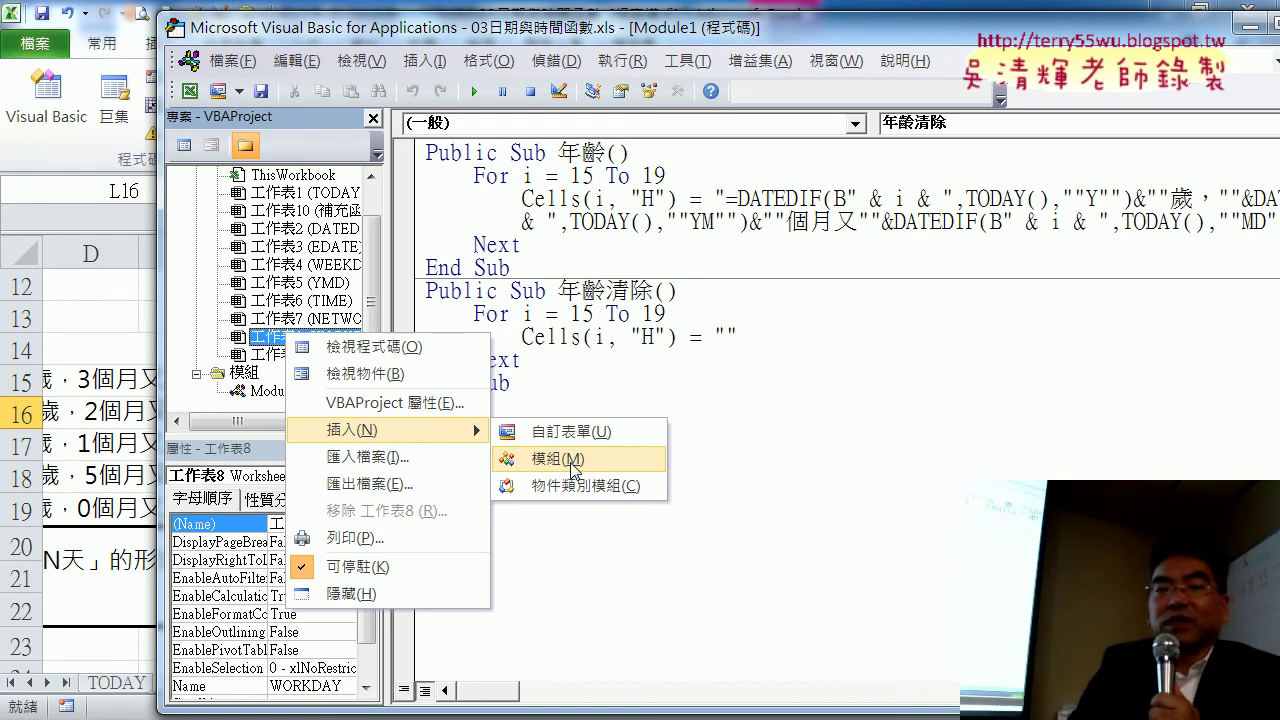
click(508, 240)
Delete the For…Next loops from 年齡 and 年齡清除, leaving the cursor inside 年齡.
drag(521, 245, 426, 175)
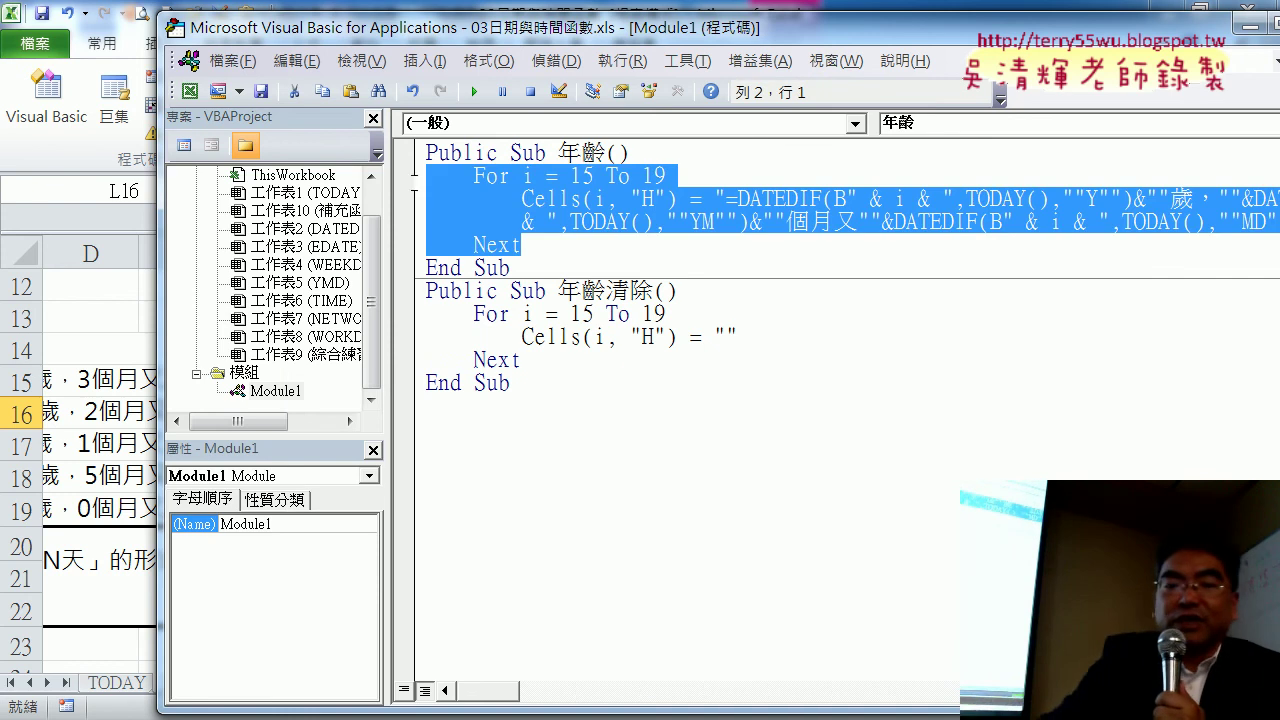
key(Delete)
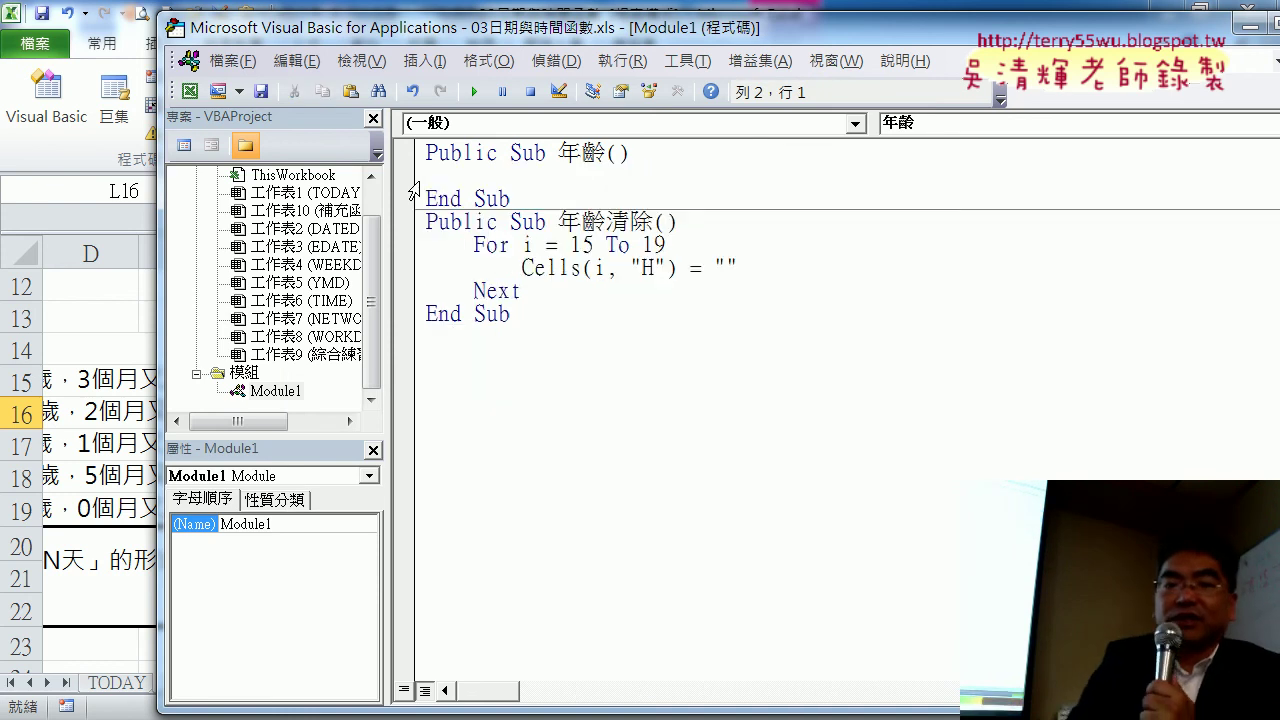
drag(532, 294, 426, 242)
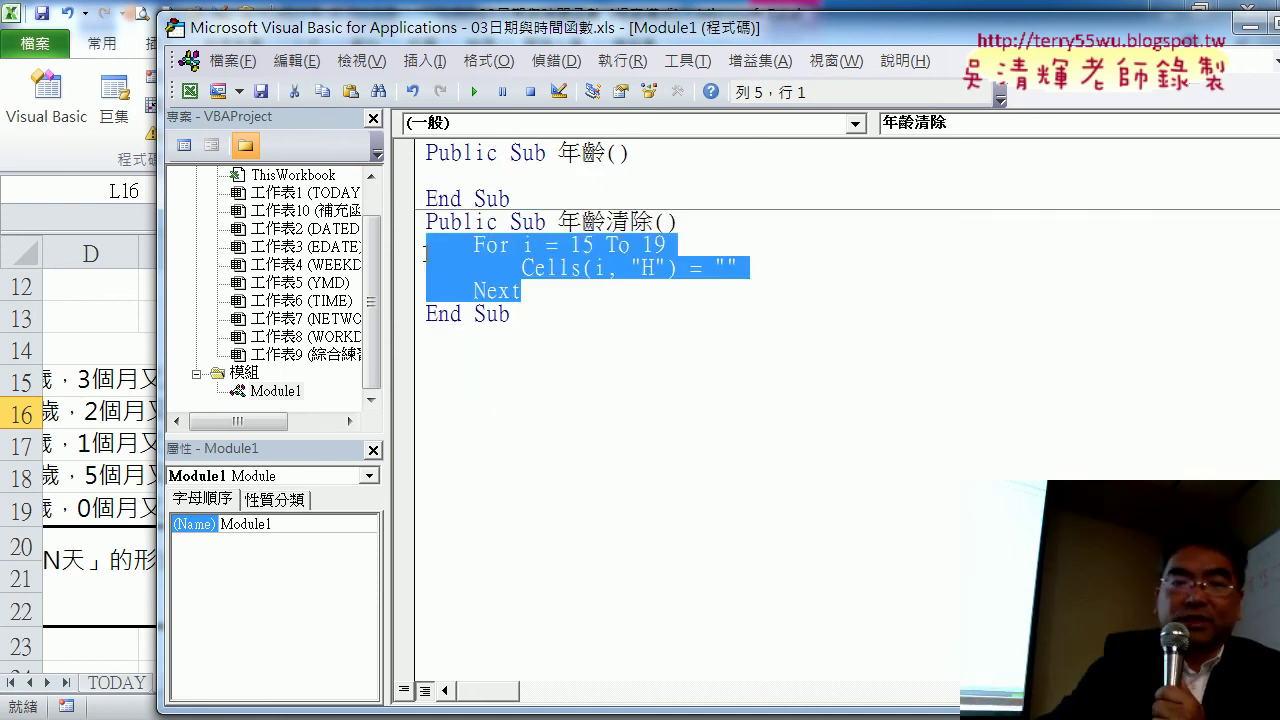
key(Delete)
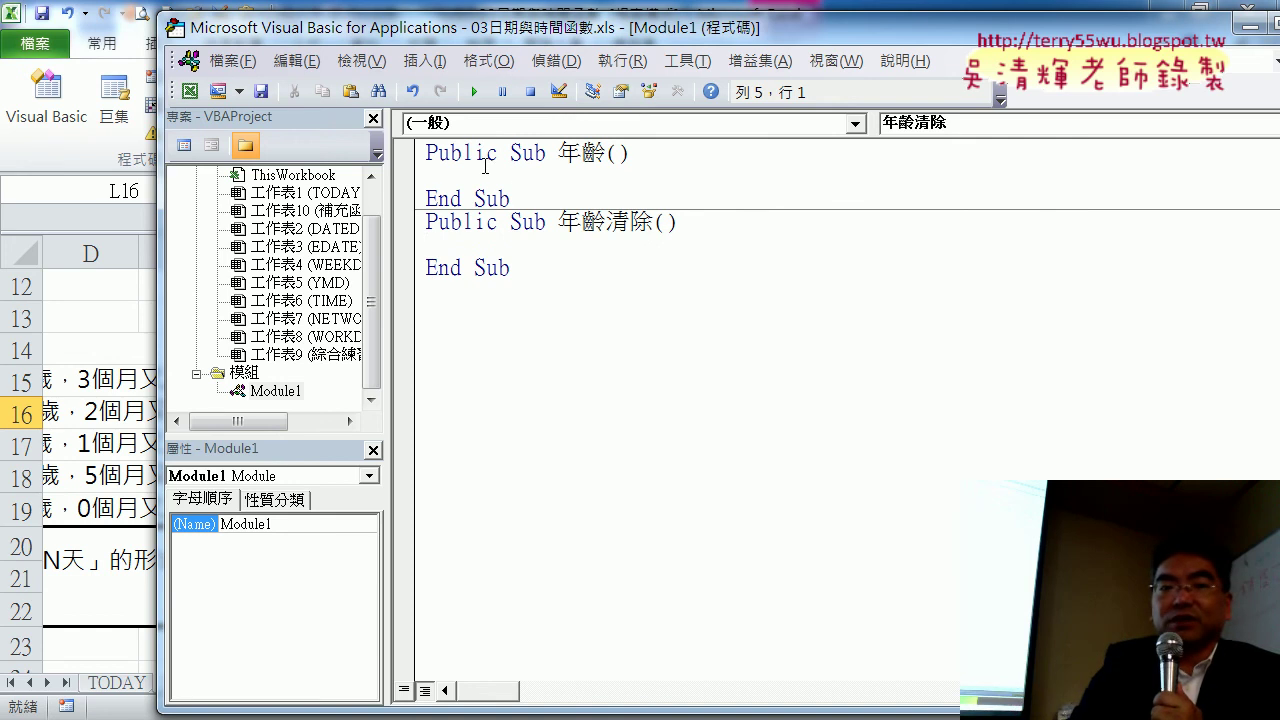
click(518, 174)
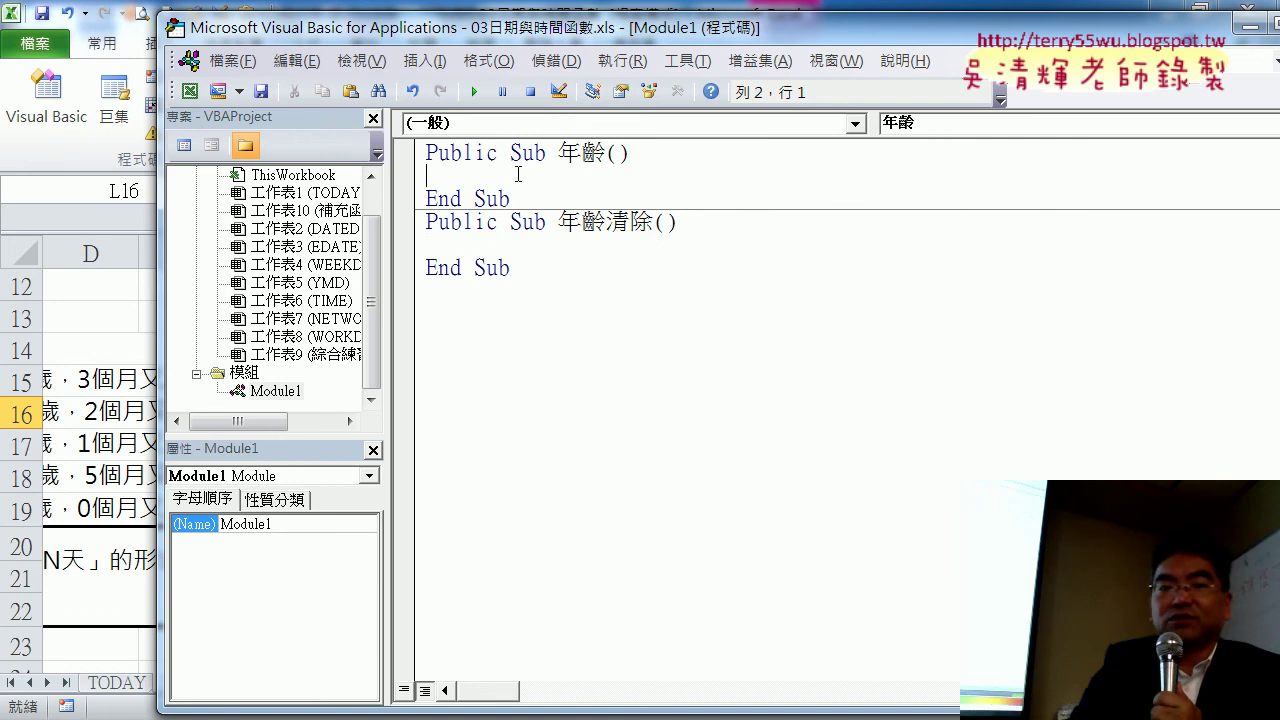
click(425, 61)
click(443, 88)
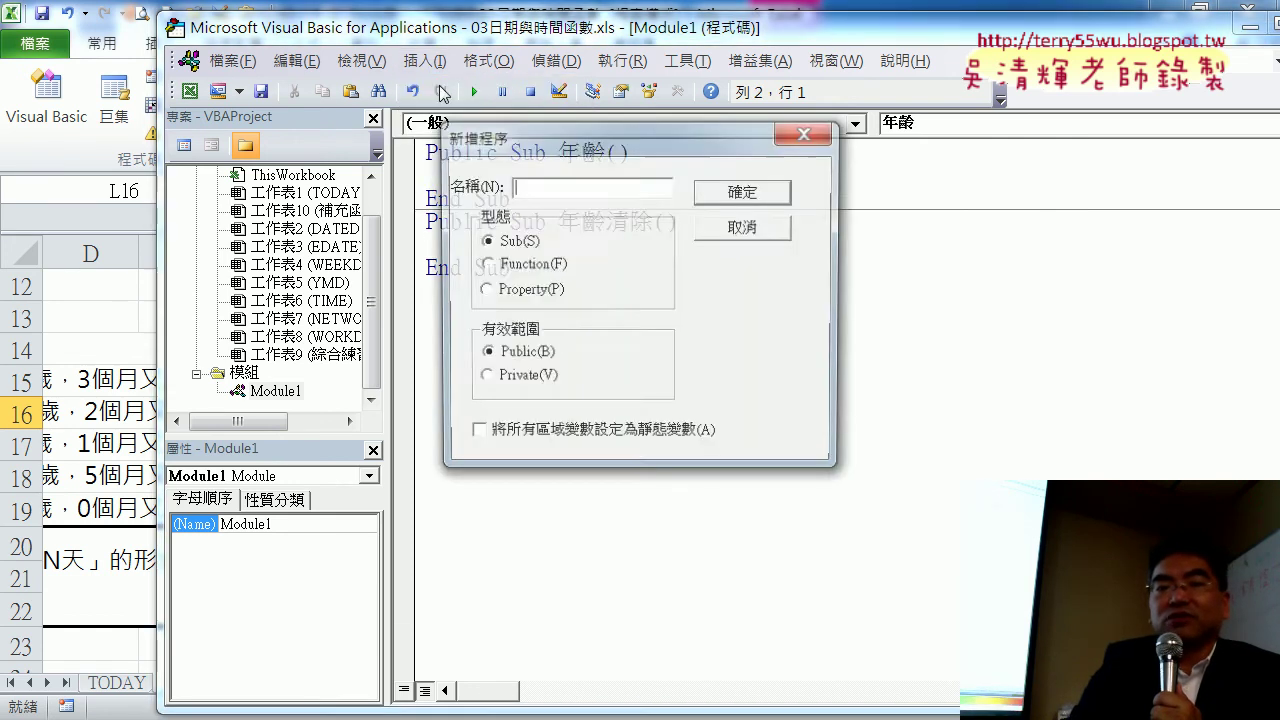
drag(541, 138, 528, 184)
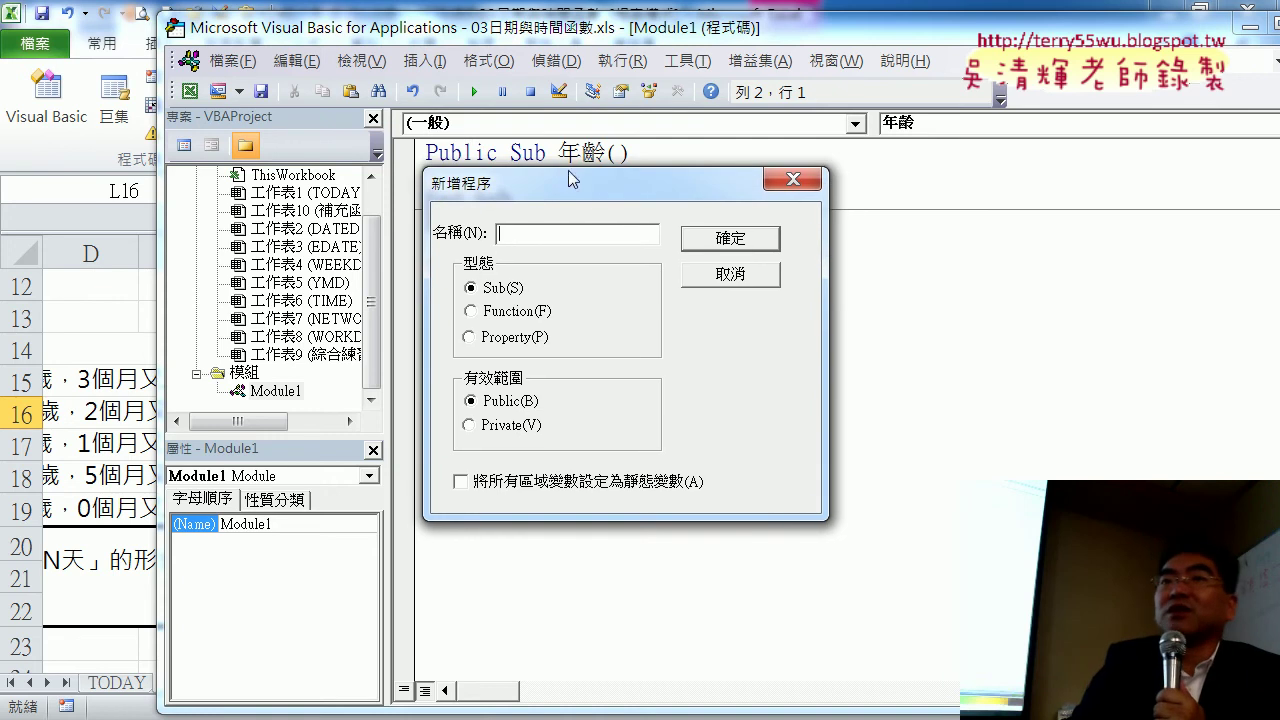
click(727, 283)
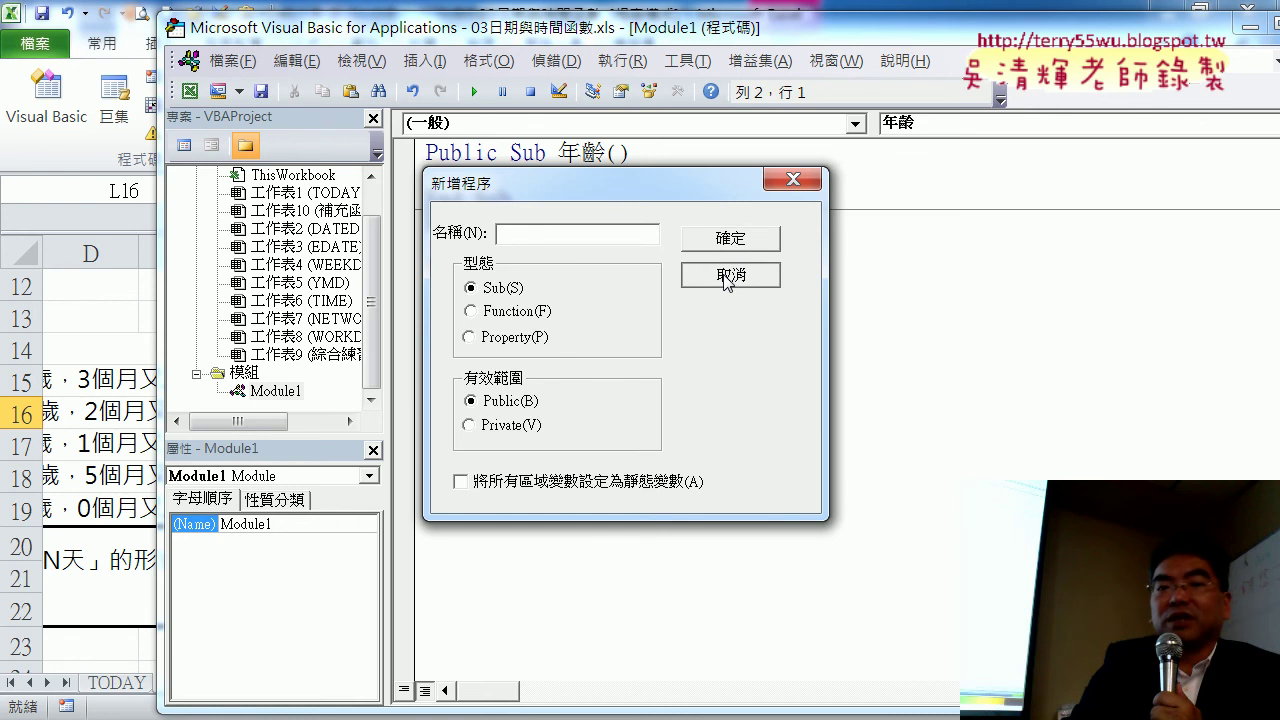
click(731, 281)
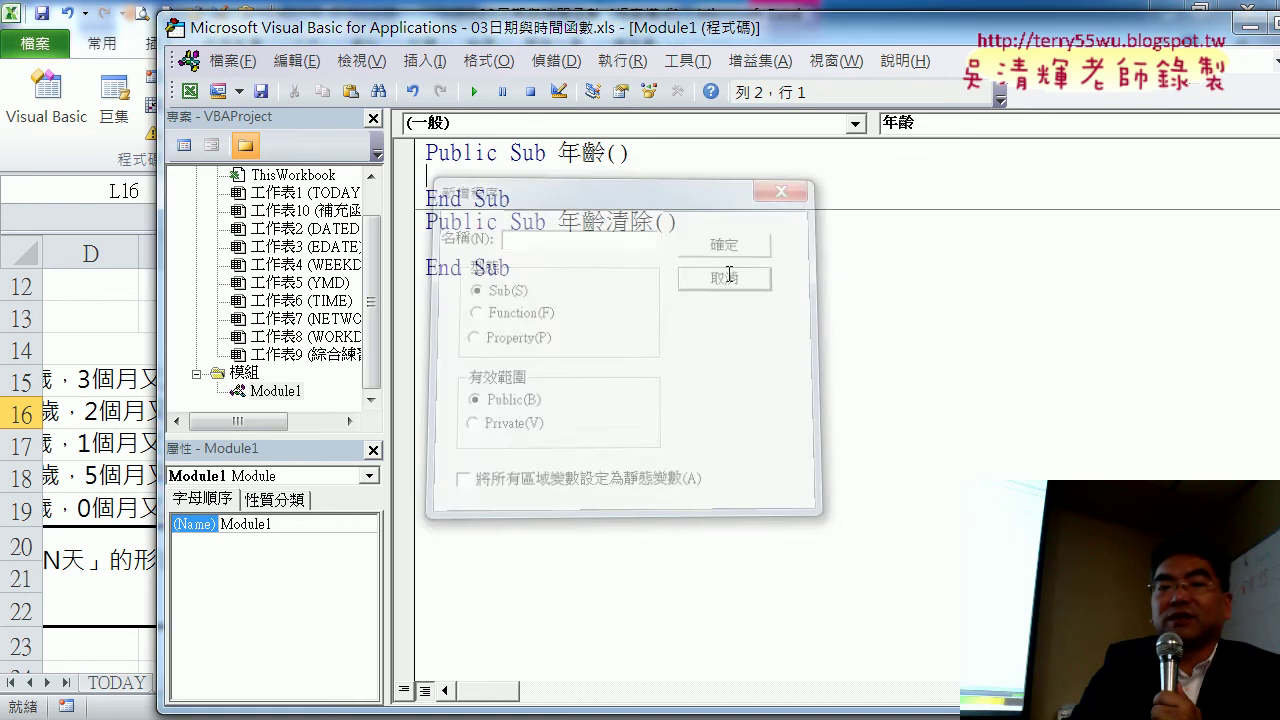
drag(506, 152, 606, 152)
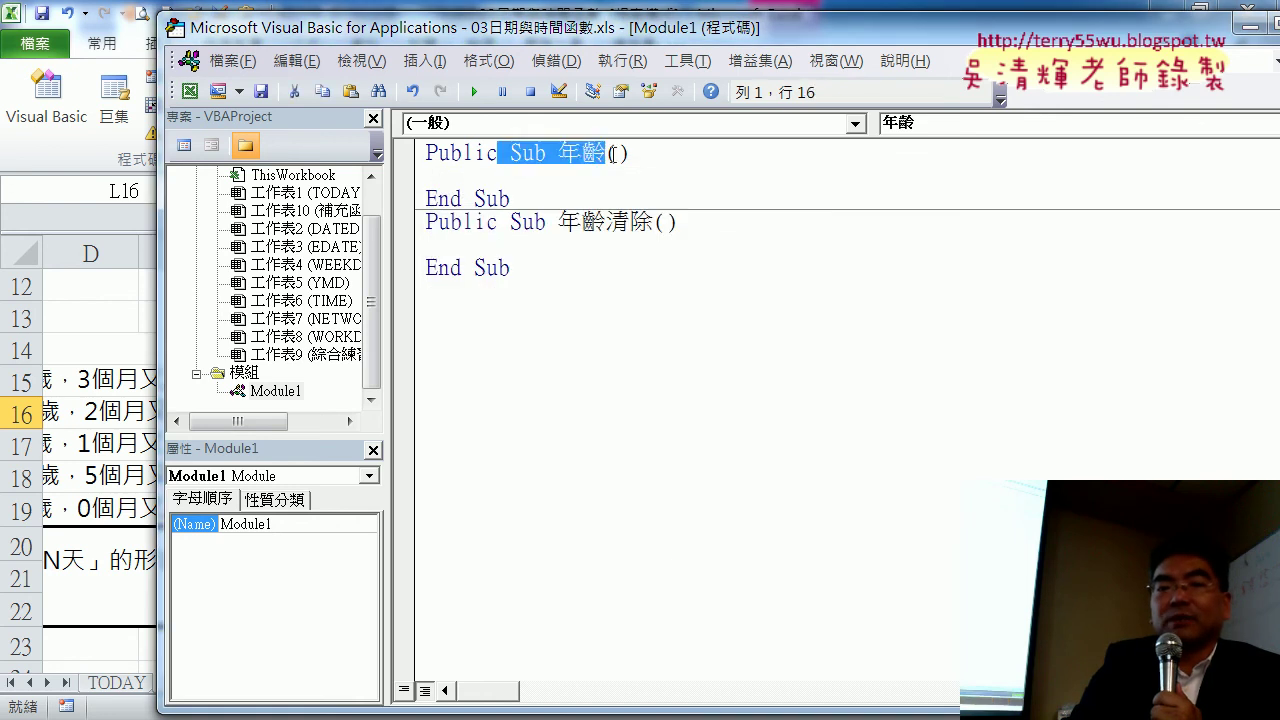
drag(510, 198, 436, 174)
key(shift+Up)
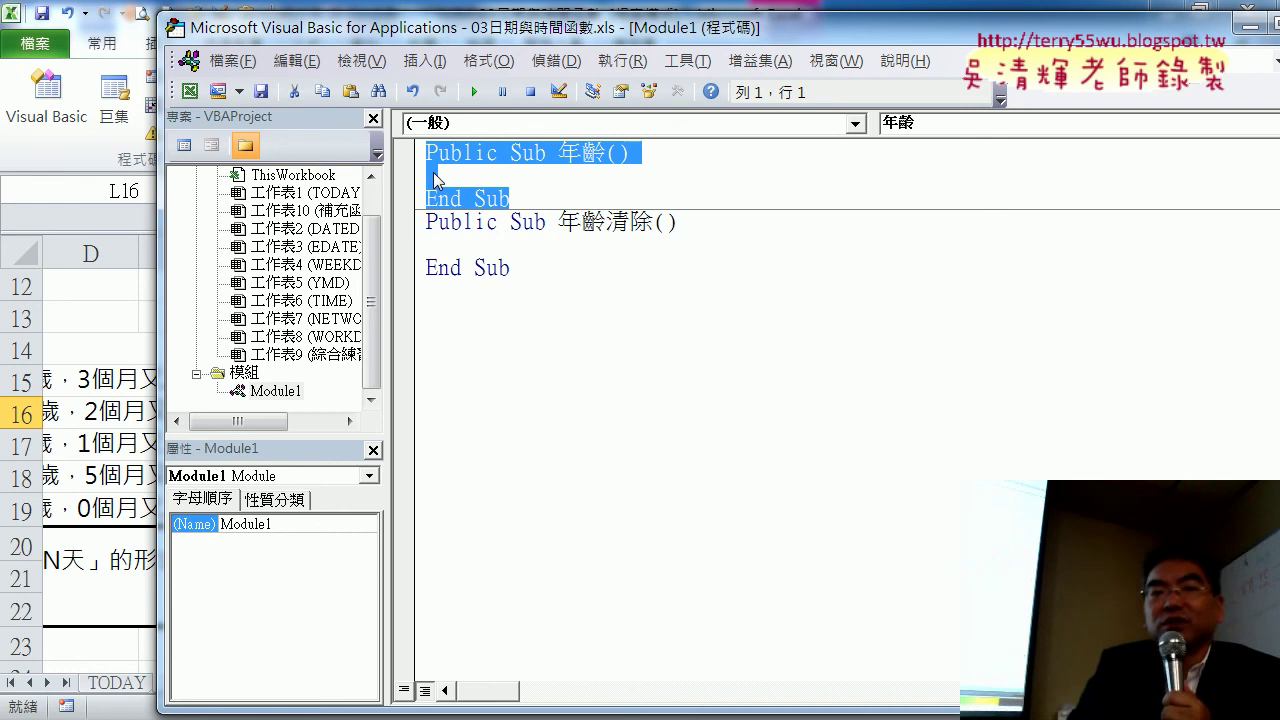
click(450, 178)
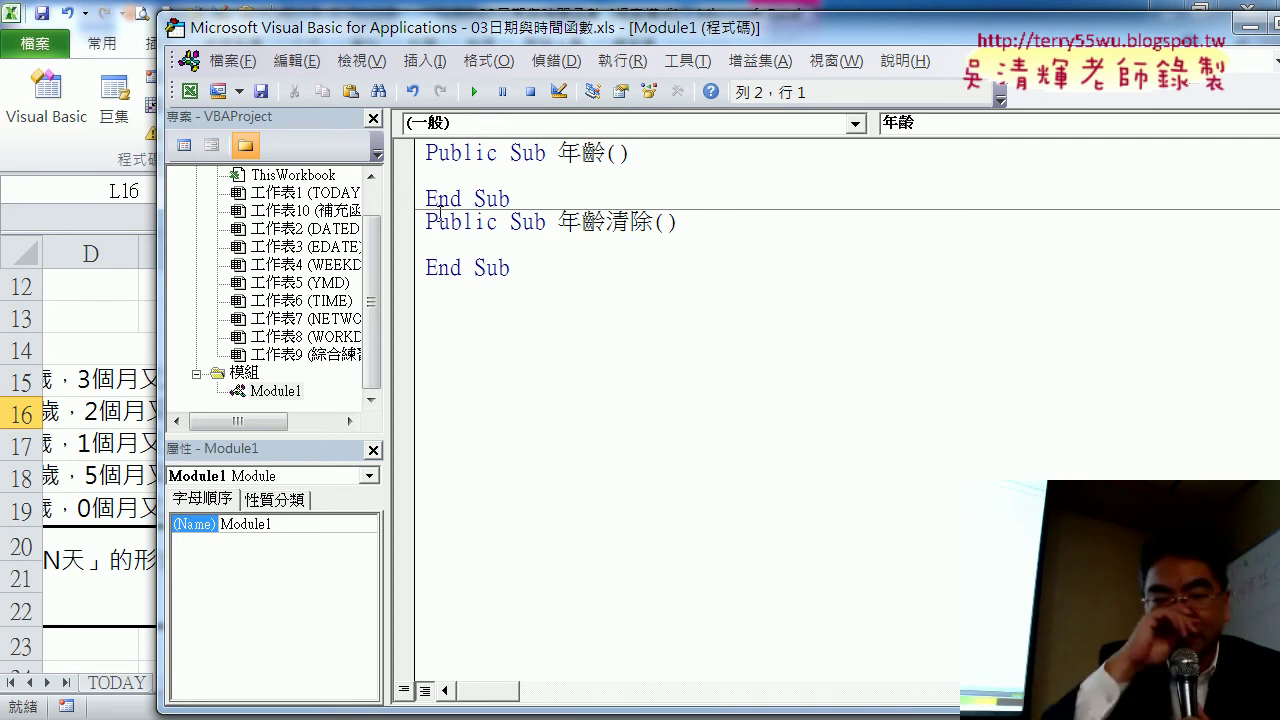
Write a For i = 15 To 19 … Next loop inside 年齡 with an indented empty body line.
key(Tab)
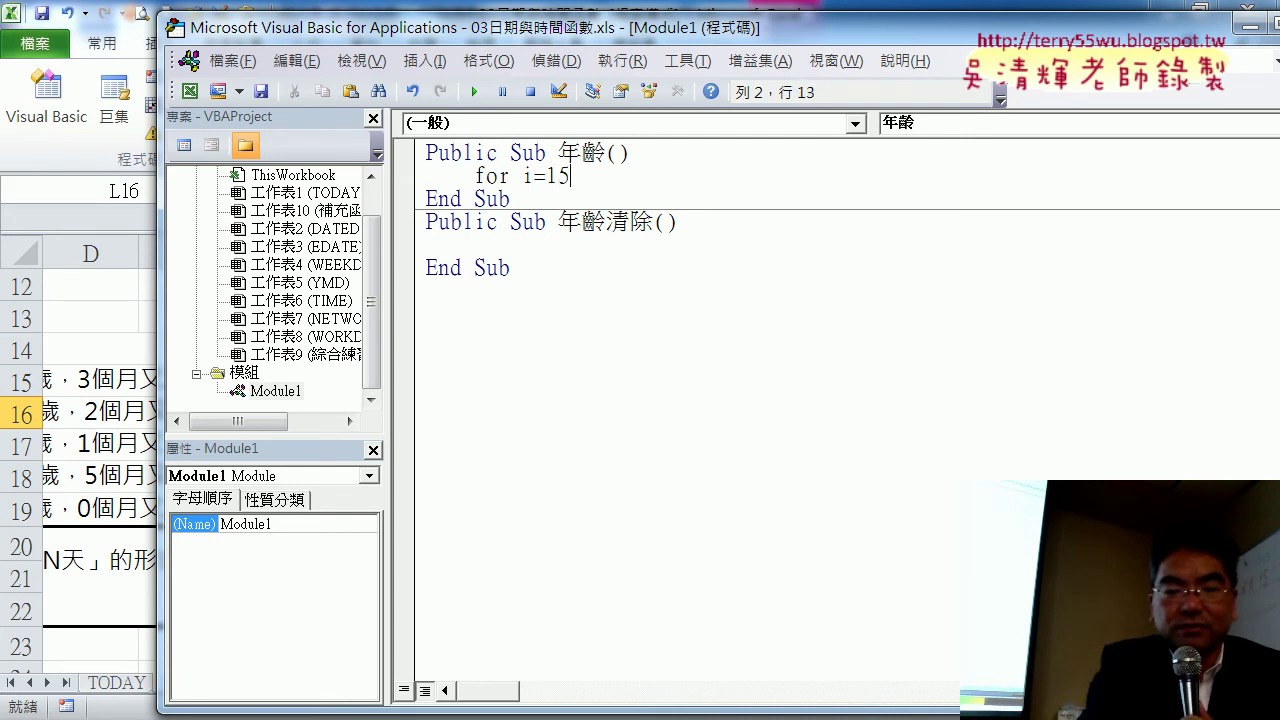
text(ti)
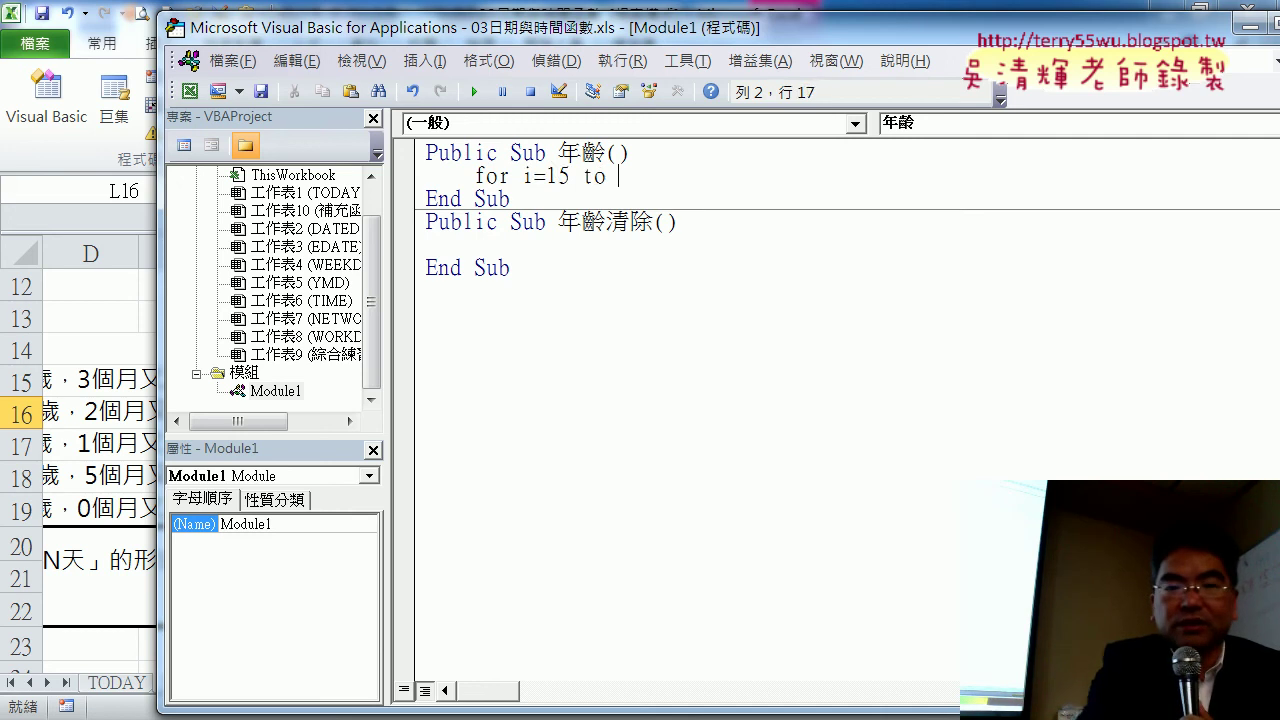
text(9)
key(Return)
key(Return)
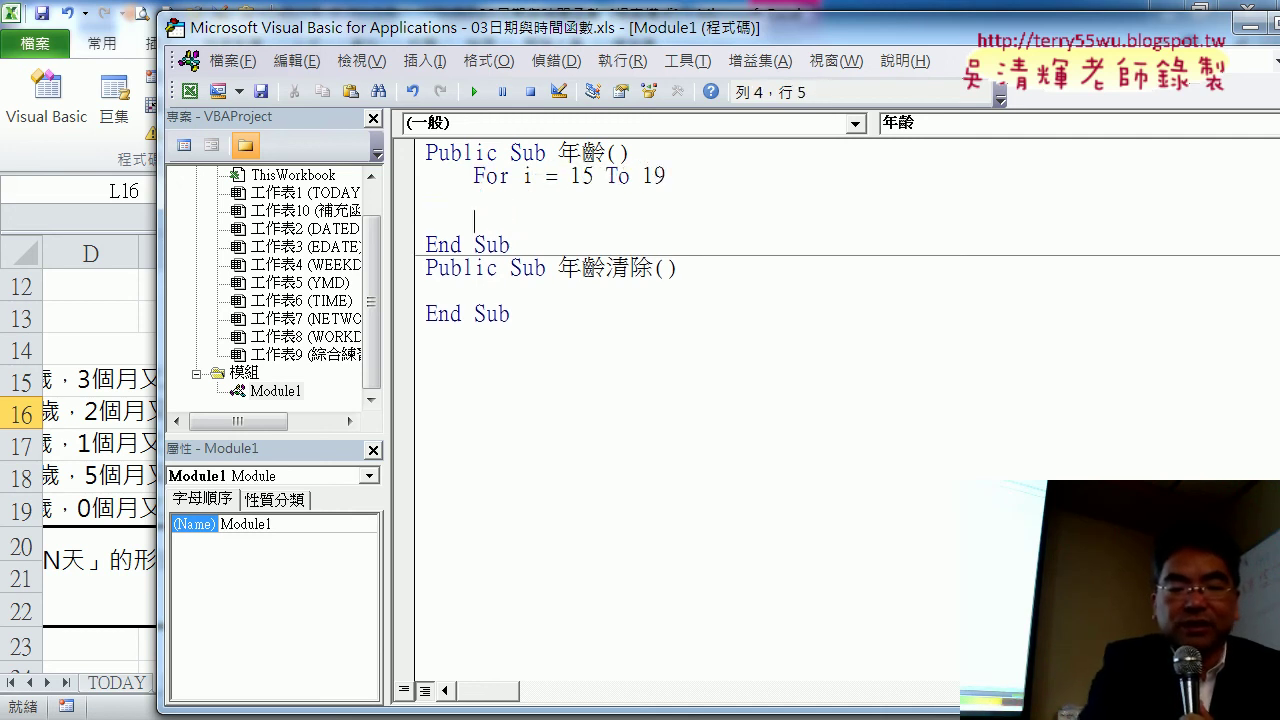
text(nex)
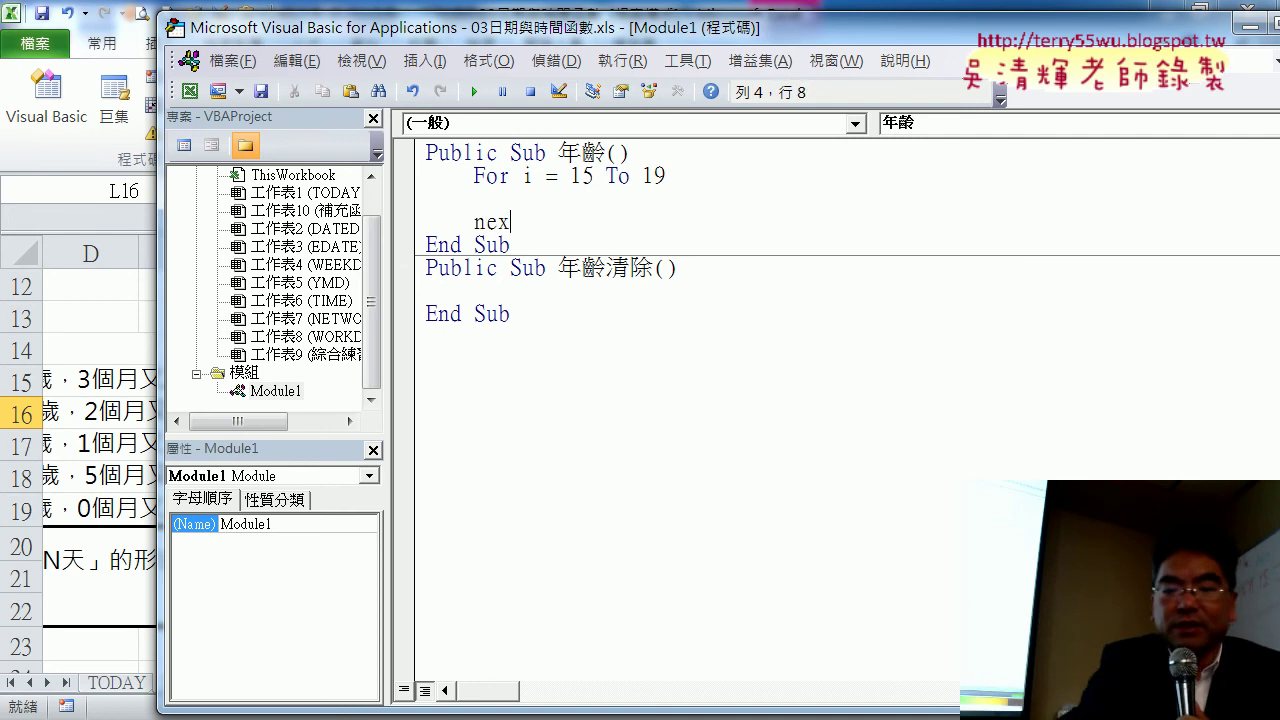
text(t)
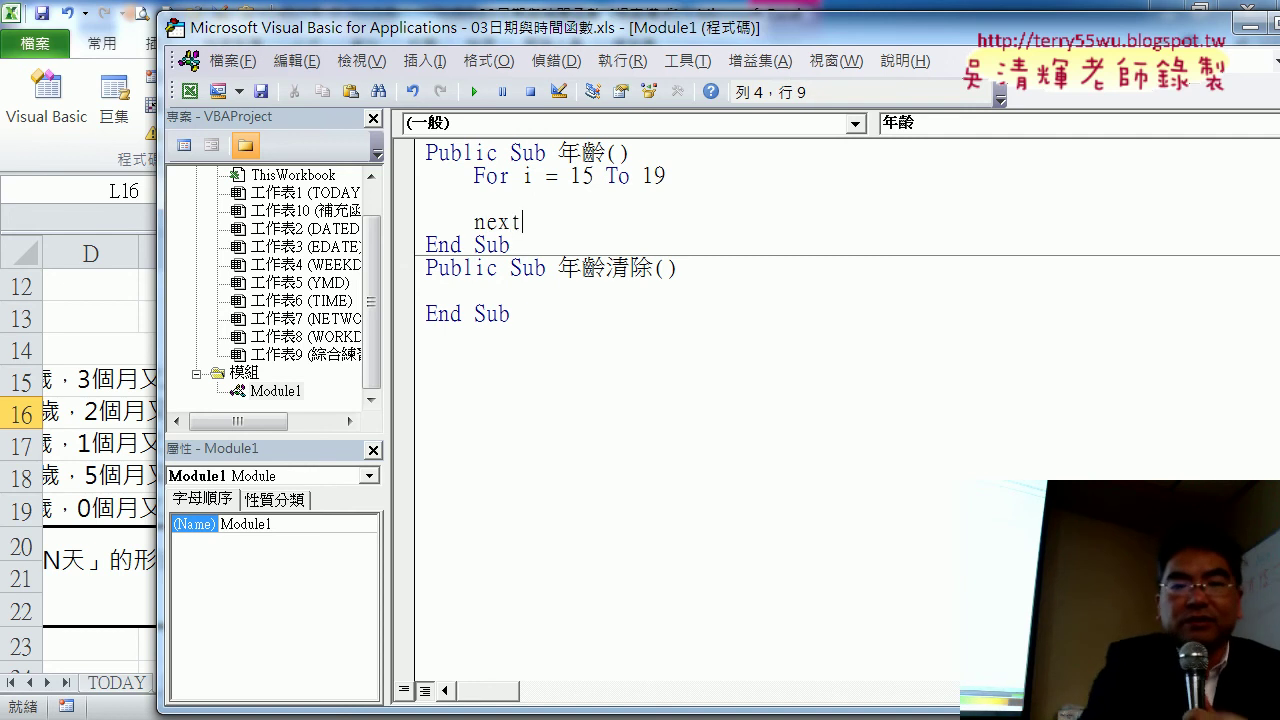
key(Up)
key(Tab)
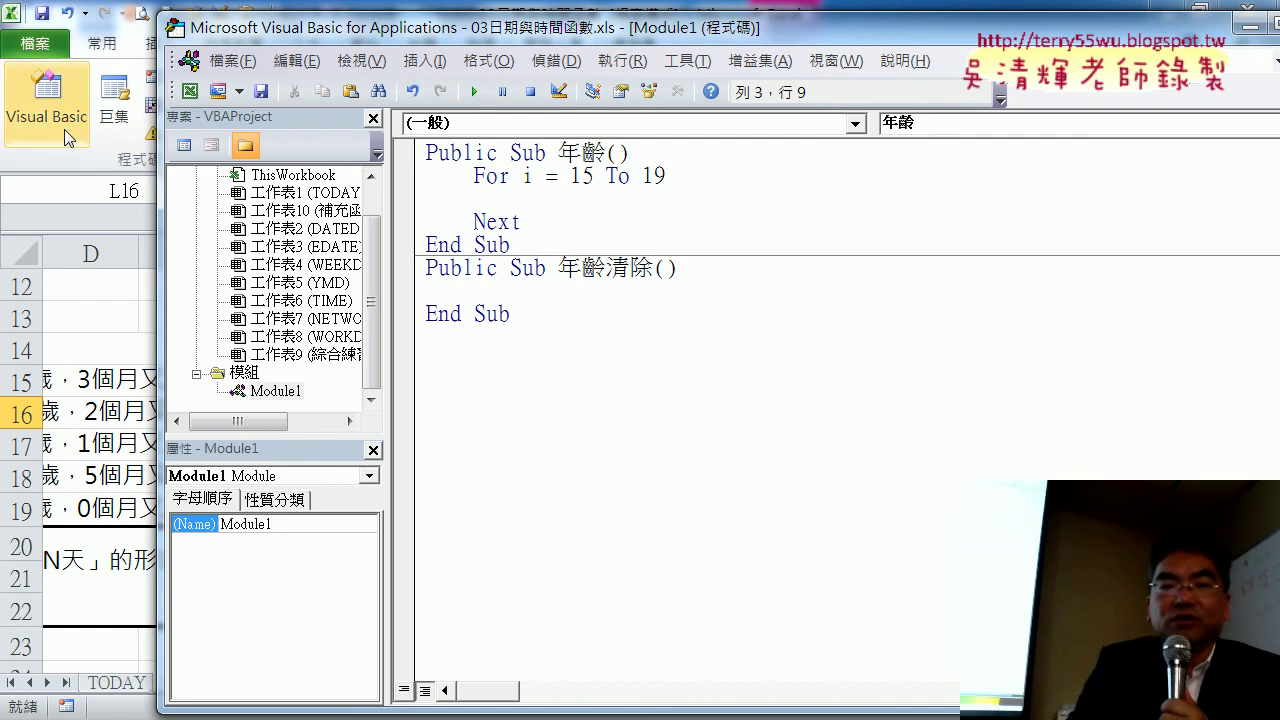
Clear the existing ages from H15:H19 on the worksheet.
mouse_move(270, 37)
mouse_down()
mouse_move(922, 82)
mouse_move(842, 32)
mouse_up()
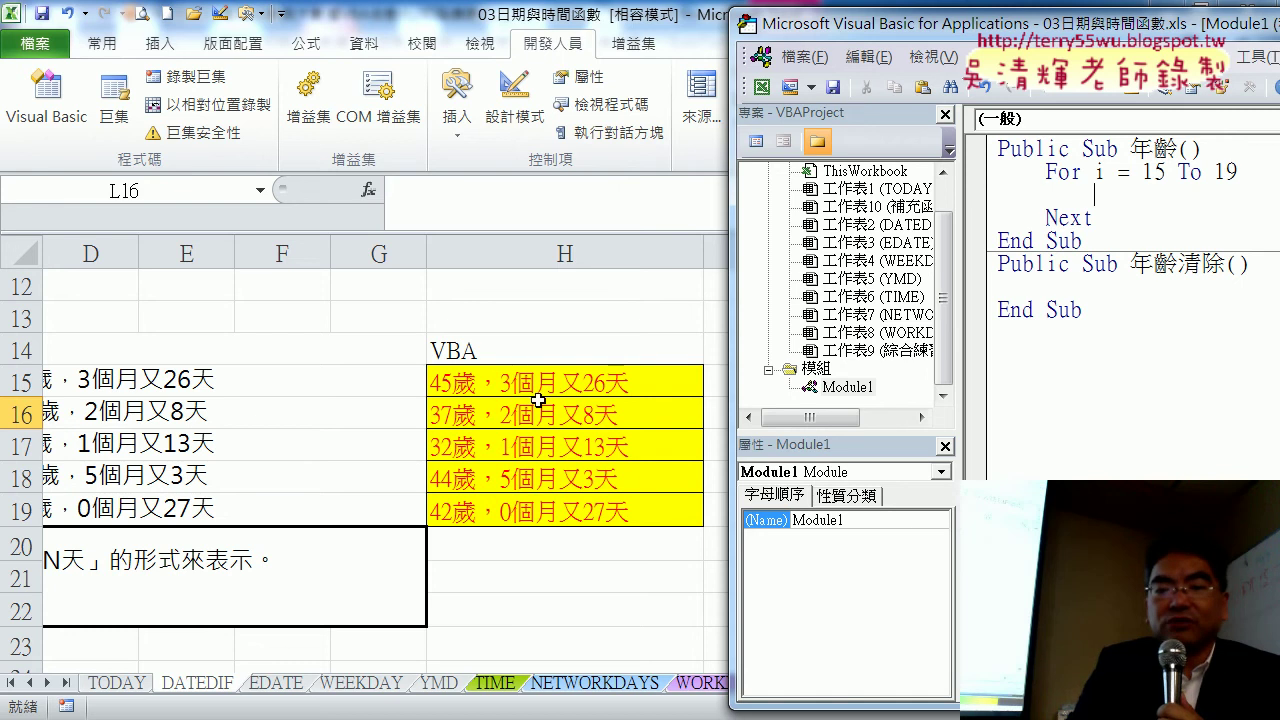
drag(540, 384, 588, 488)
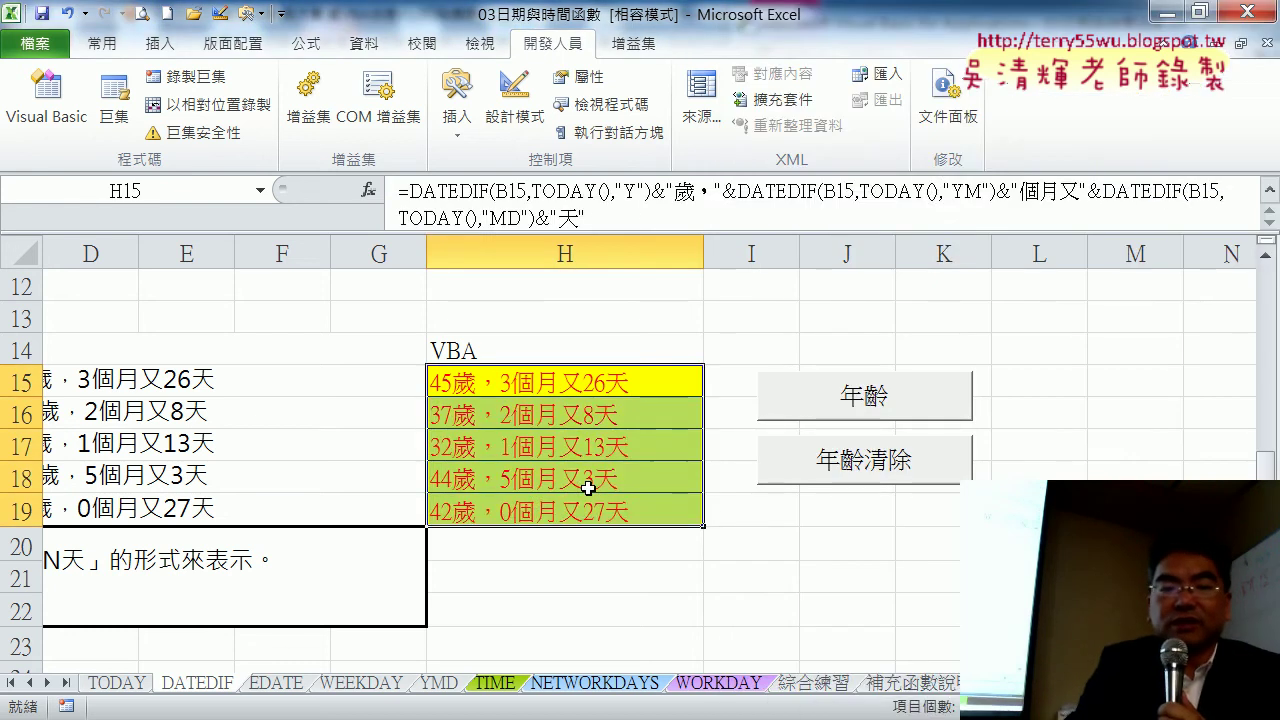
key(Delete)
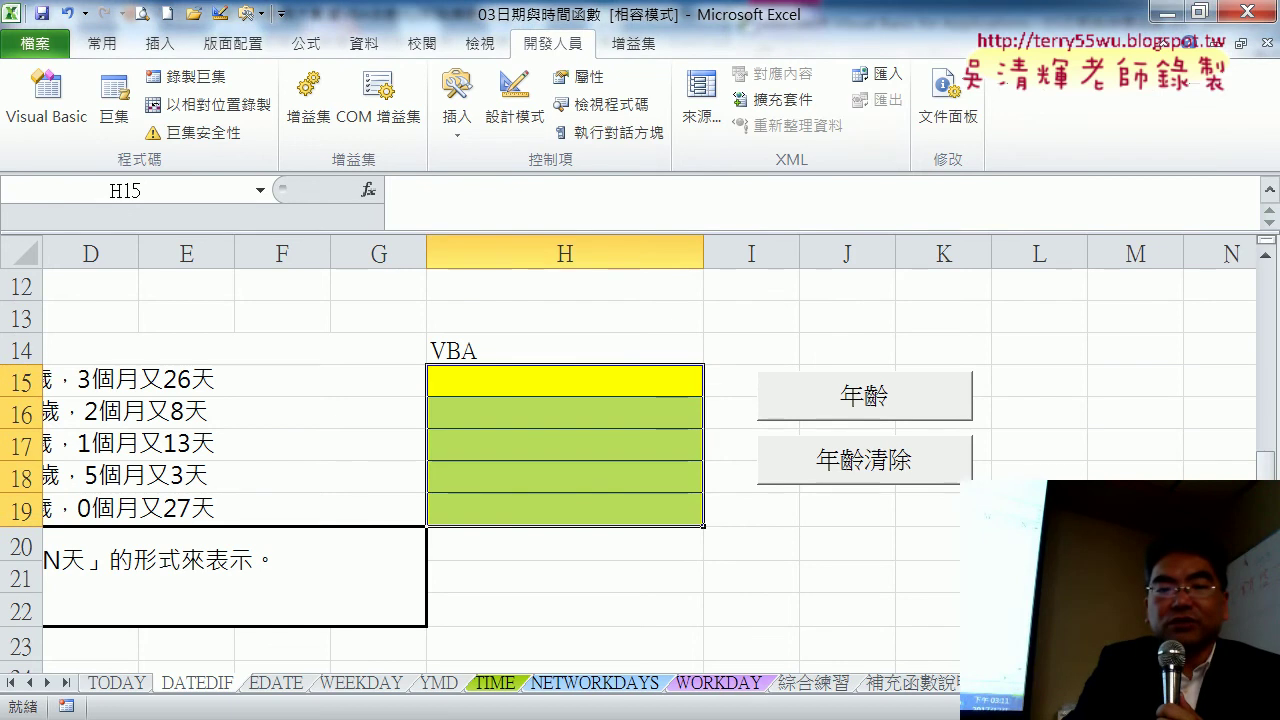
Add the line Cells(i,"H")="" inside the 年齡 loop.
click(700, 590)
text(cells)
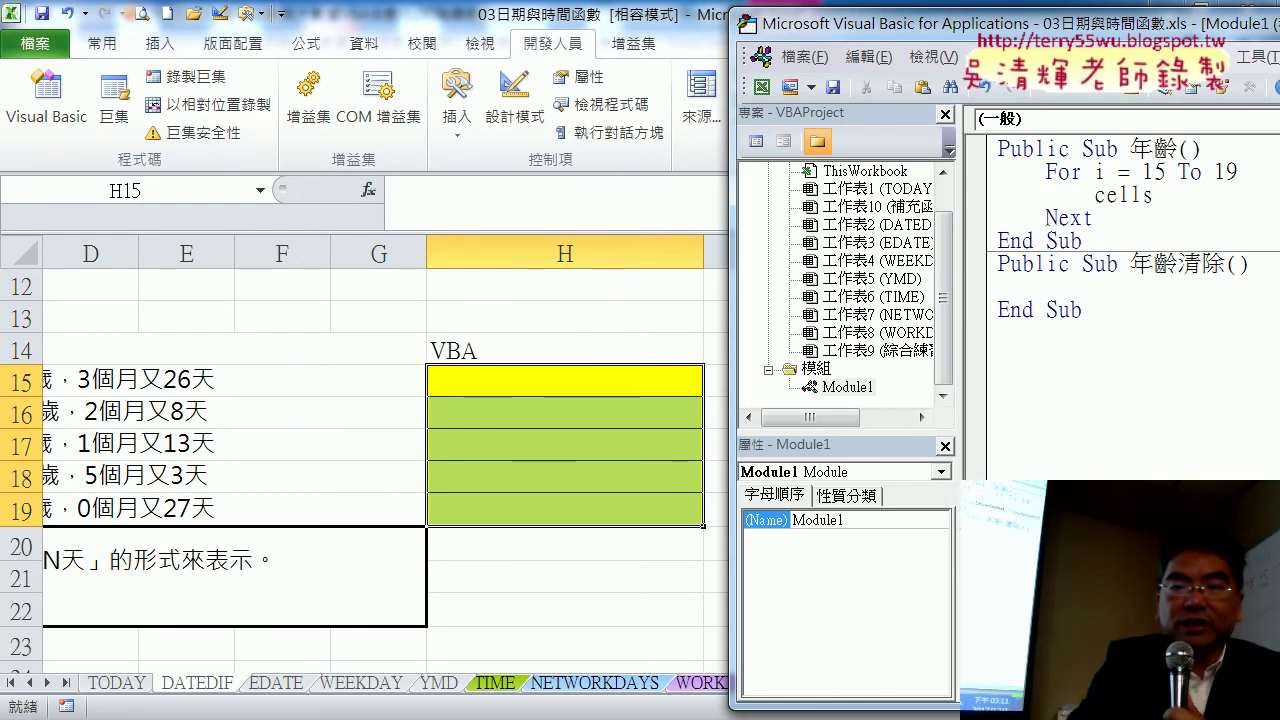
text((i)
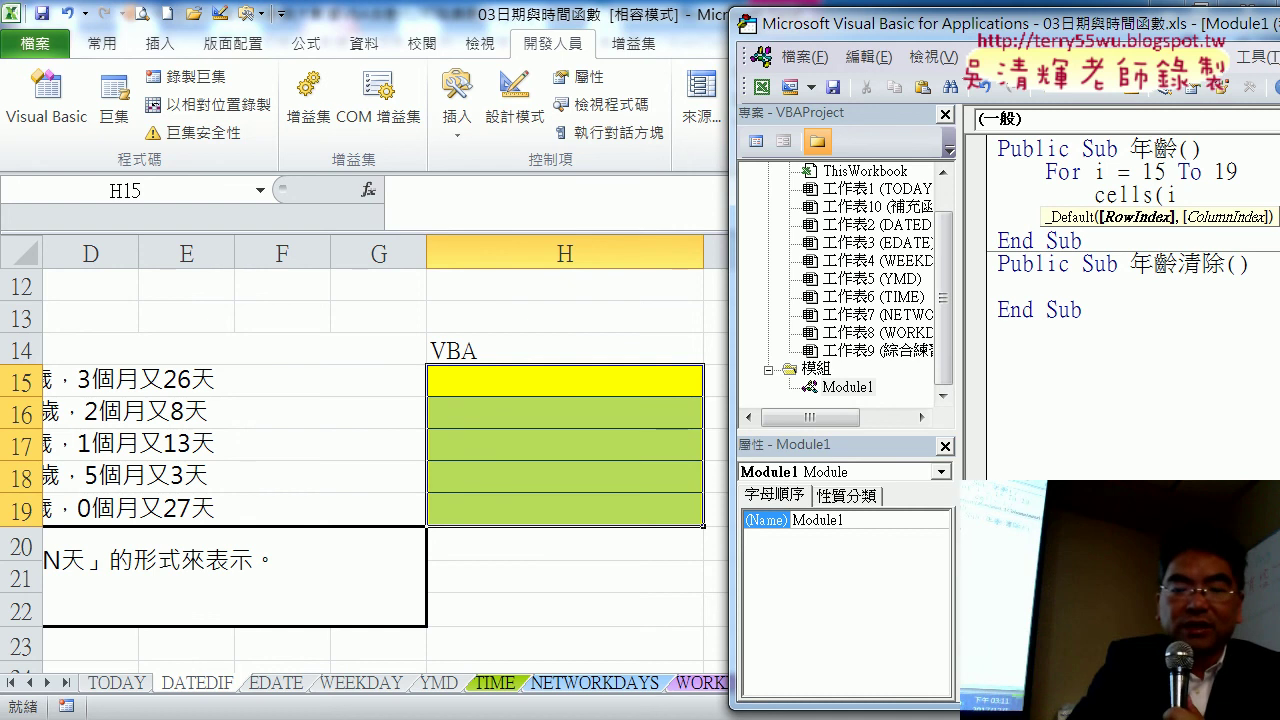
text(,"H)
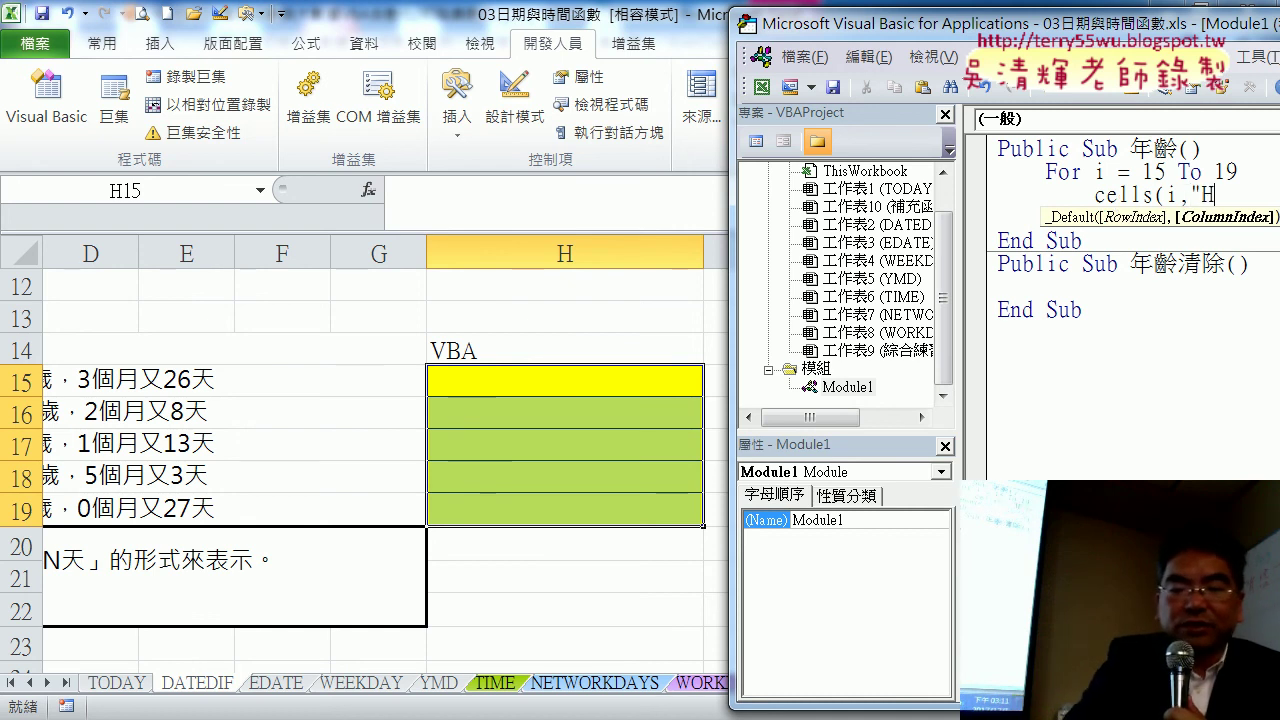
text(")="")
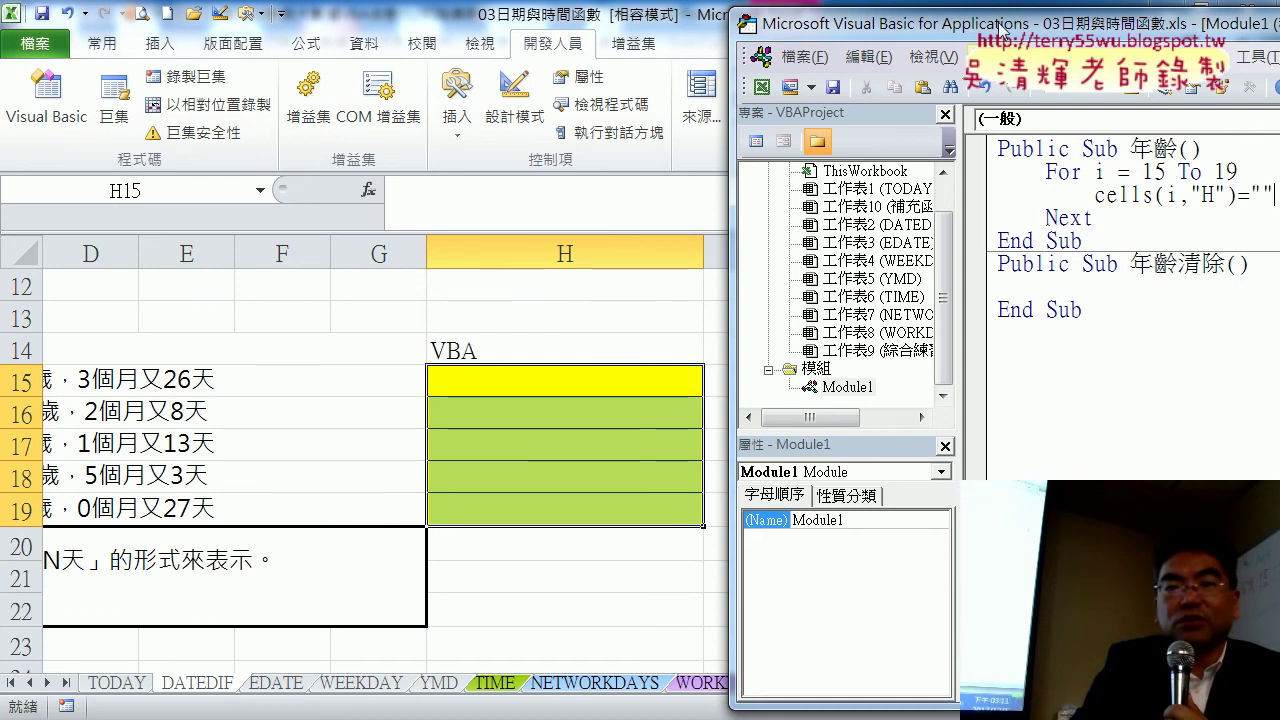
drag(983, 38, 786, 34)
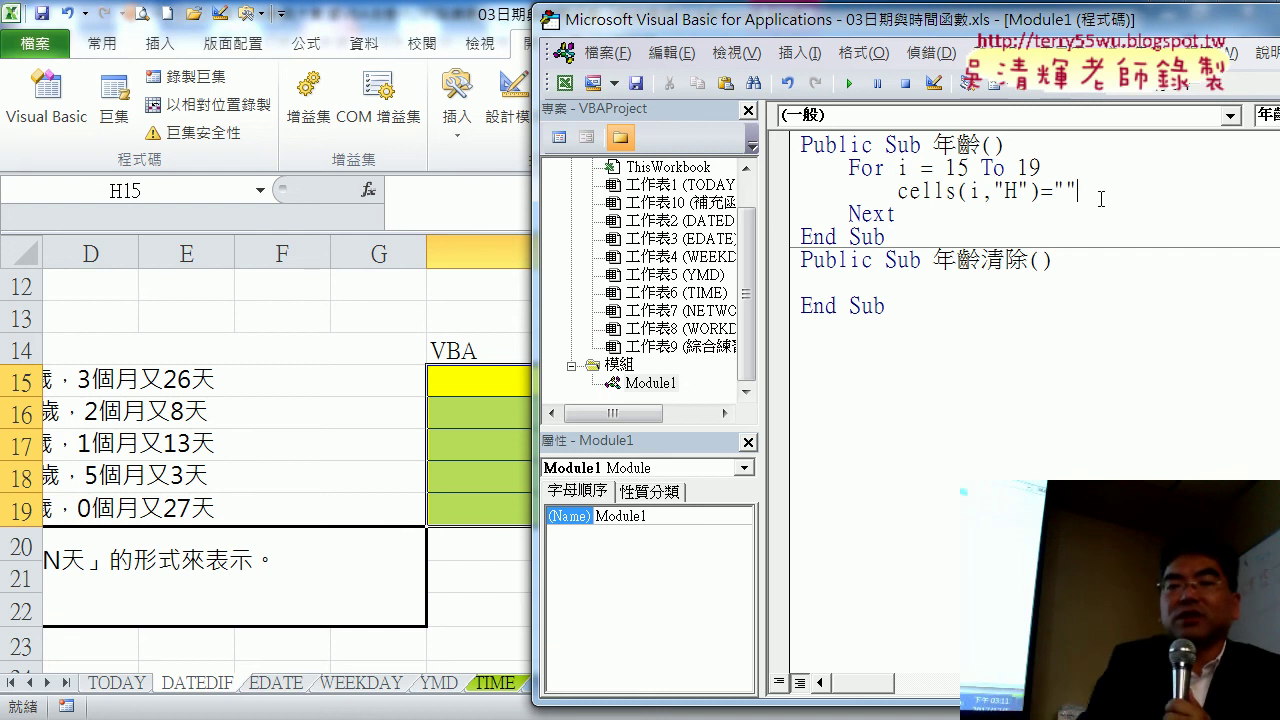
drag(1076, 190, 1053, 190)
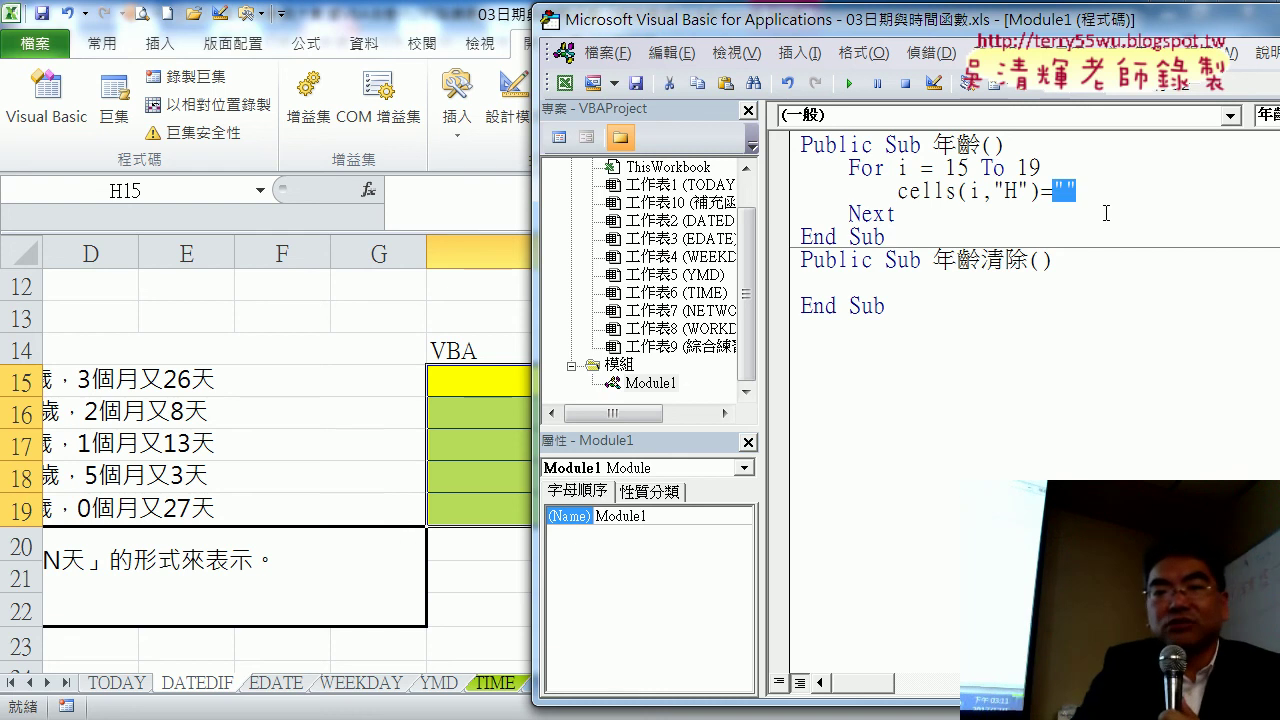
Copy the For…Next loop into 年齡清除 so both procedures have the same loop.
drag(897, 214, 780, 167)
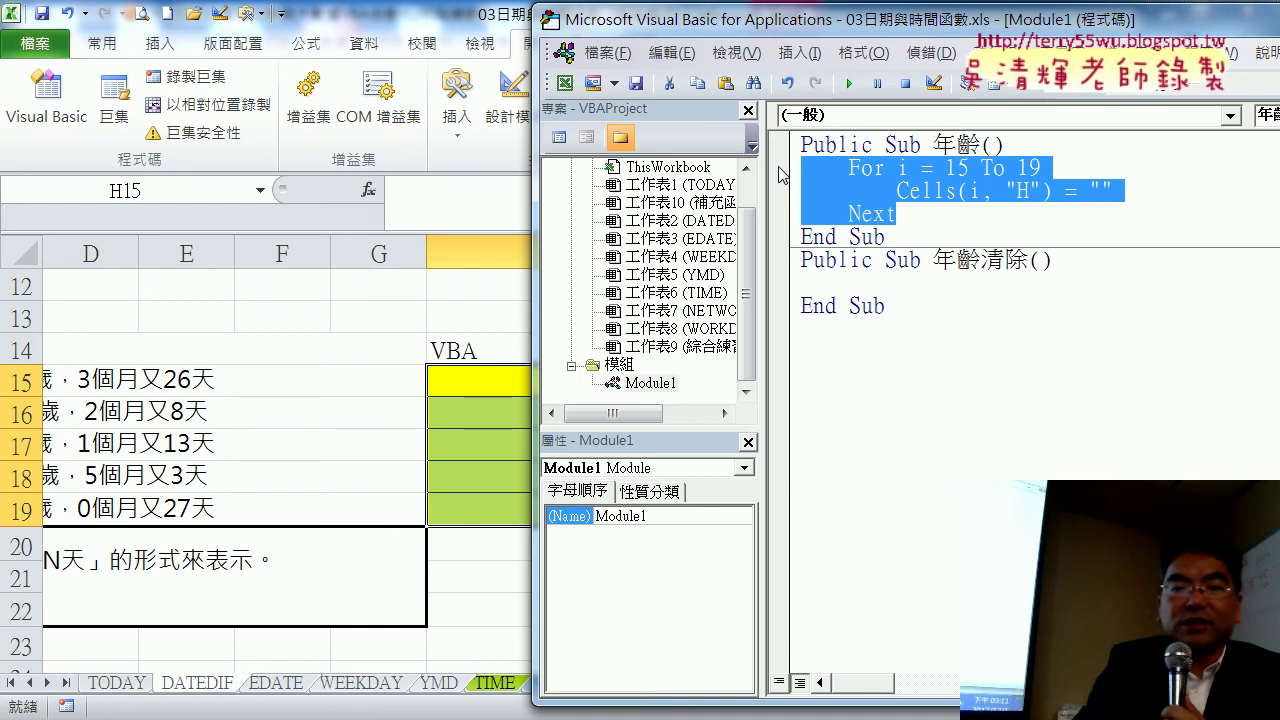
click(815, 287)
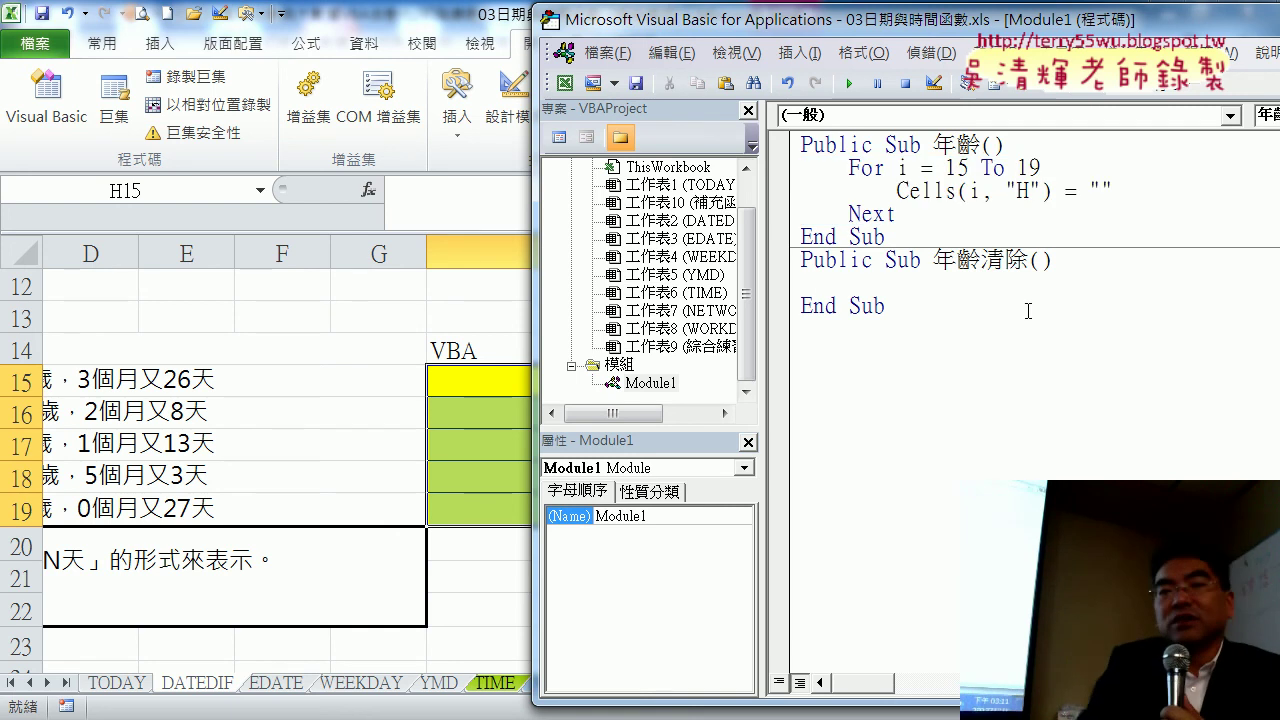
text(For i = 15 To 19         Cells(i, "H") = ""     Next)
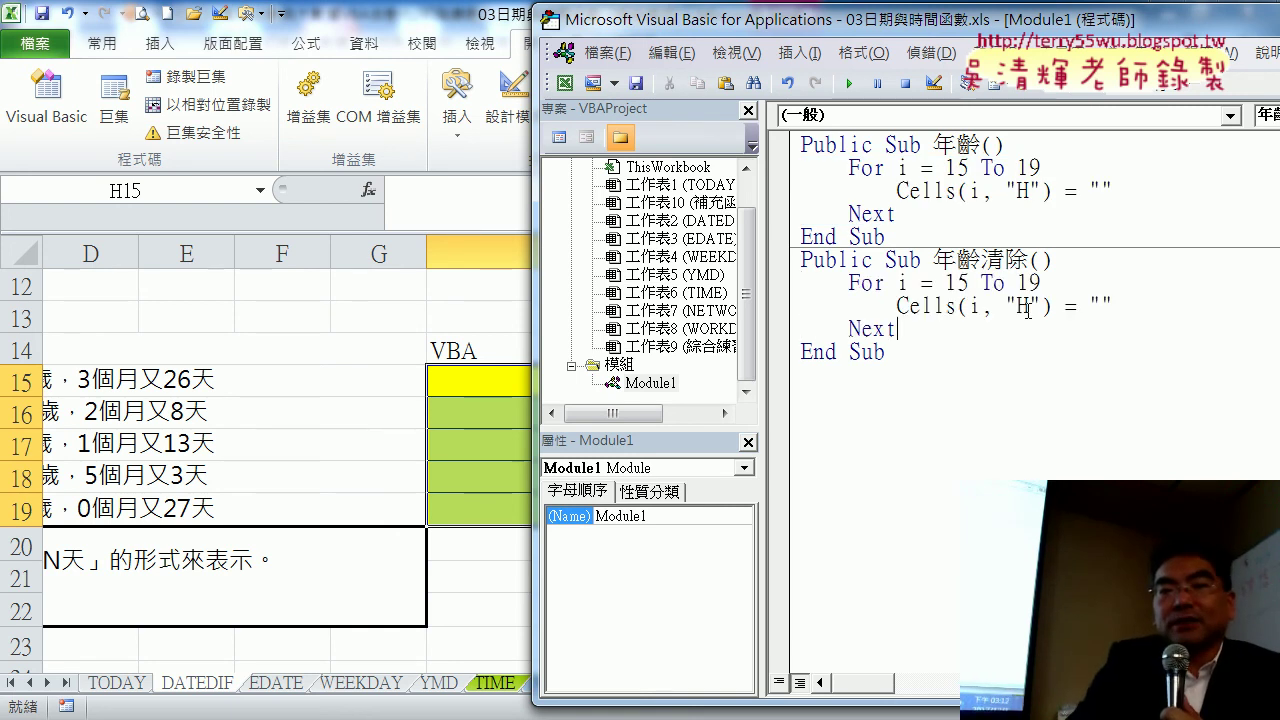
click(1102, 190)
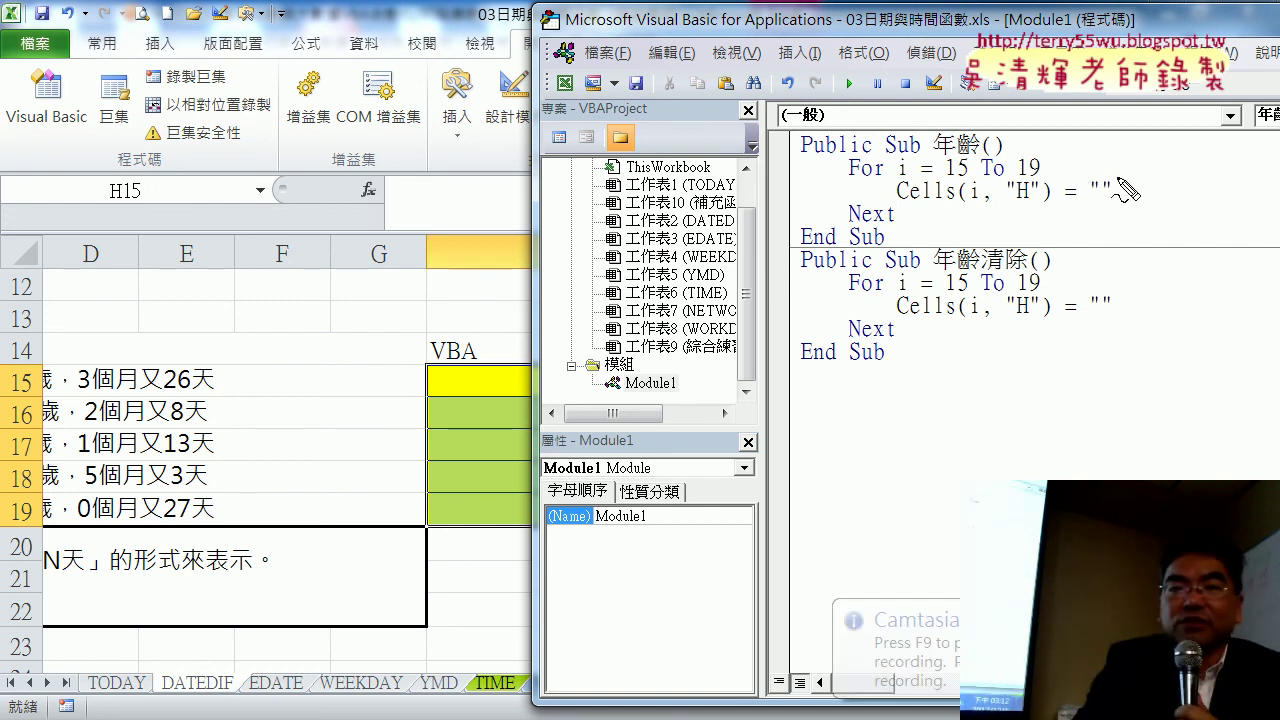
key(ctrl+shift+d)
drag(1088, 203, 1086, 212)
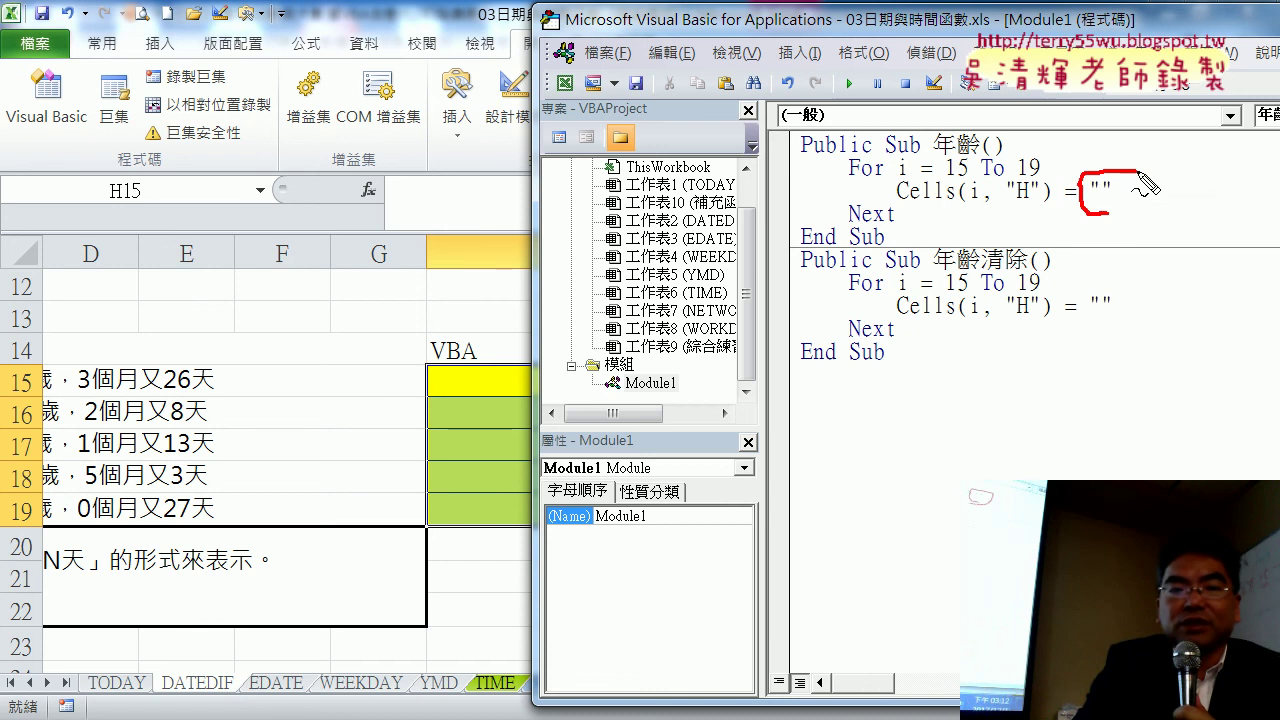
Select cell C15 in Excel and highlight its age formula in the formula bar.
mouse_move(176, 408)
mouse_down()
mouse_move(58, 367)
mouse_move(215, 380)
mouse_up()
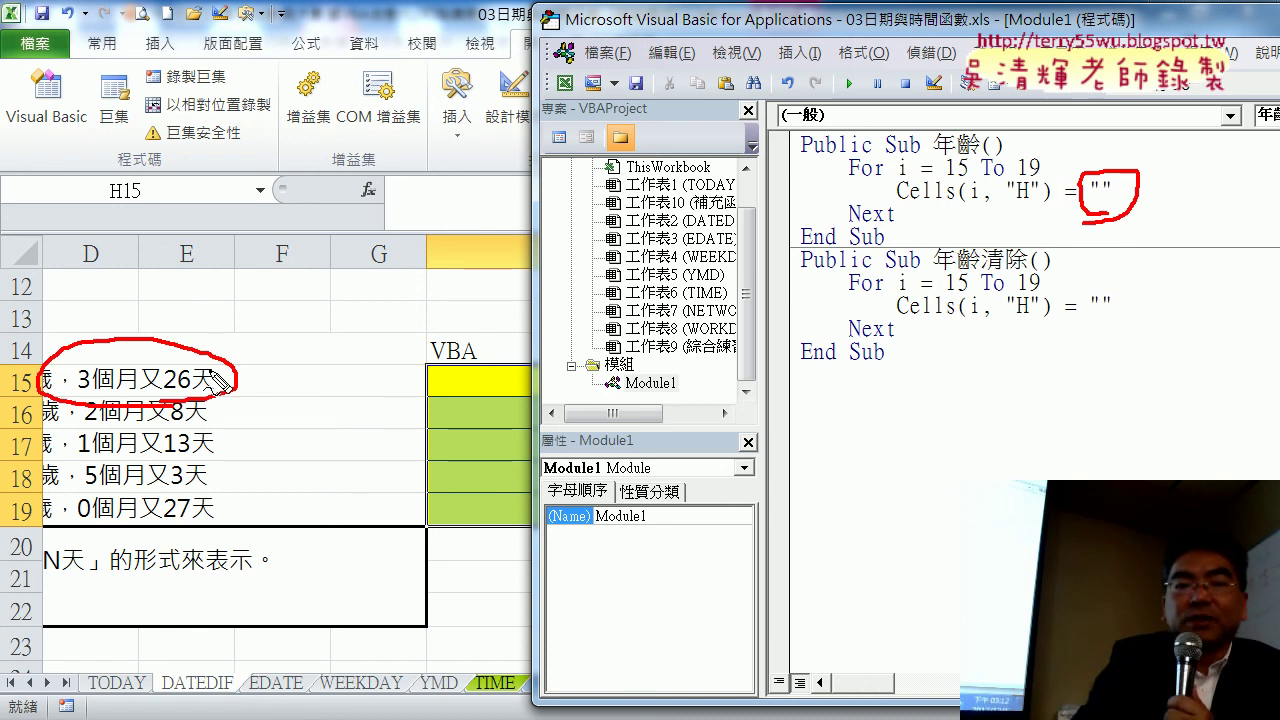
key(Escape)
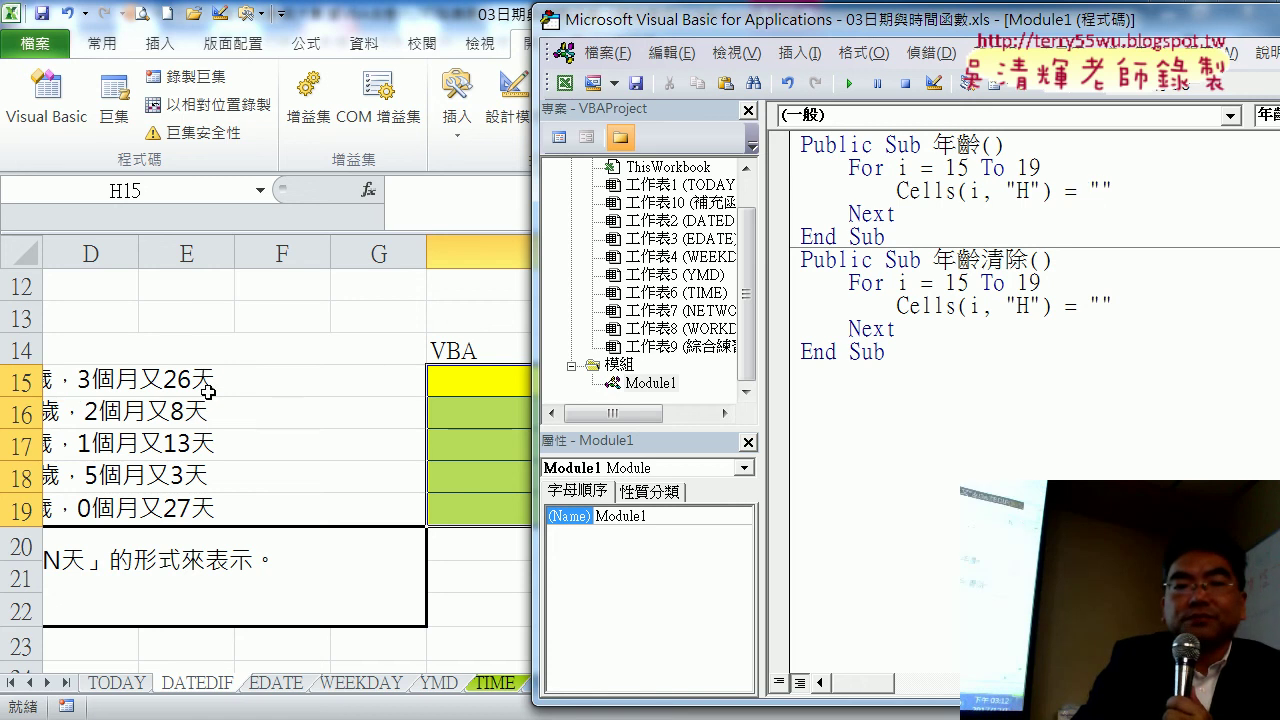
click(207, 382)
drag(615, 226, 400, 190)
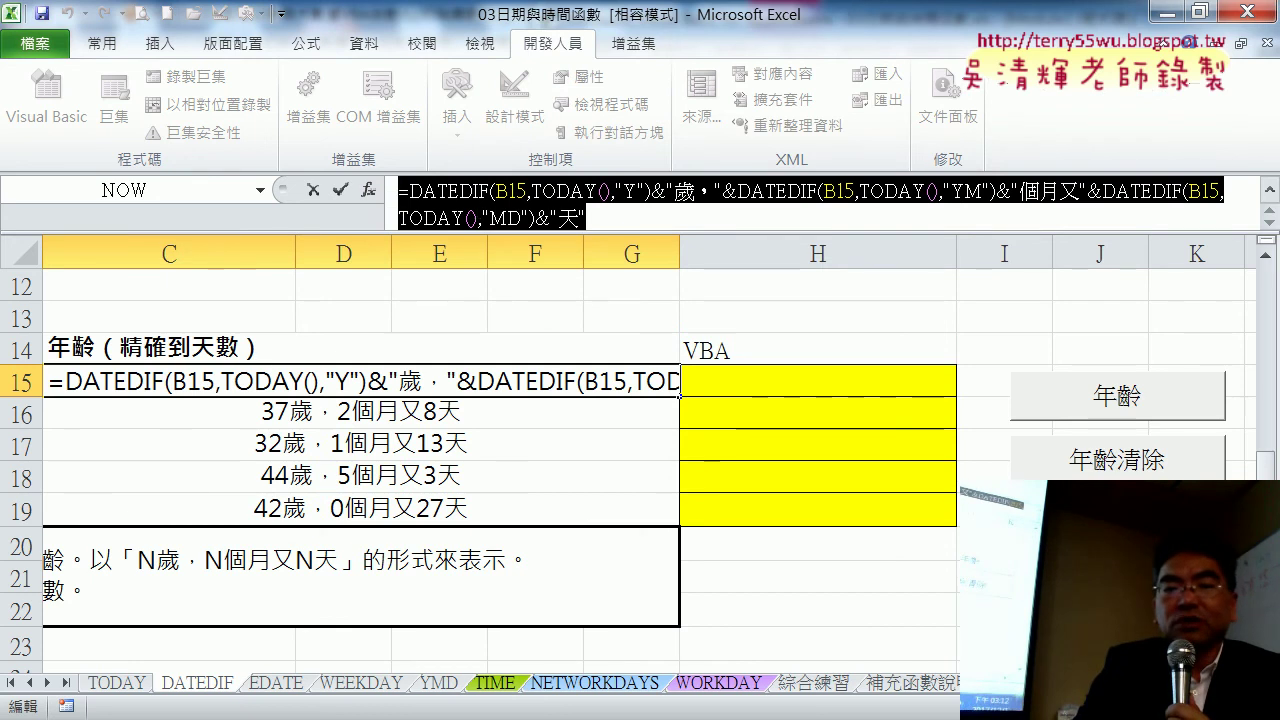
Copy the DATEDIF formula text from C15's formula bar, then cancel so C15 stays unchanged.
mouse_move(430, 716)
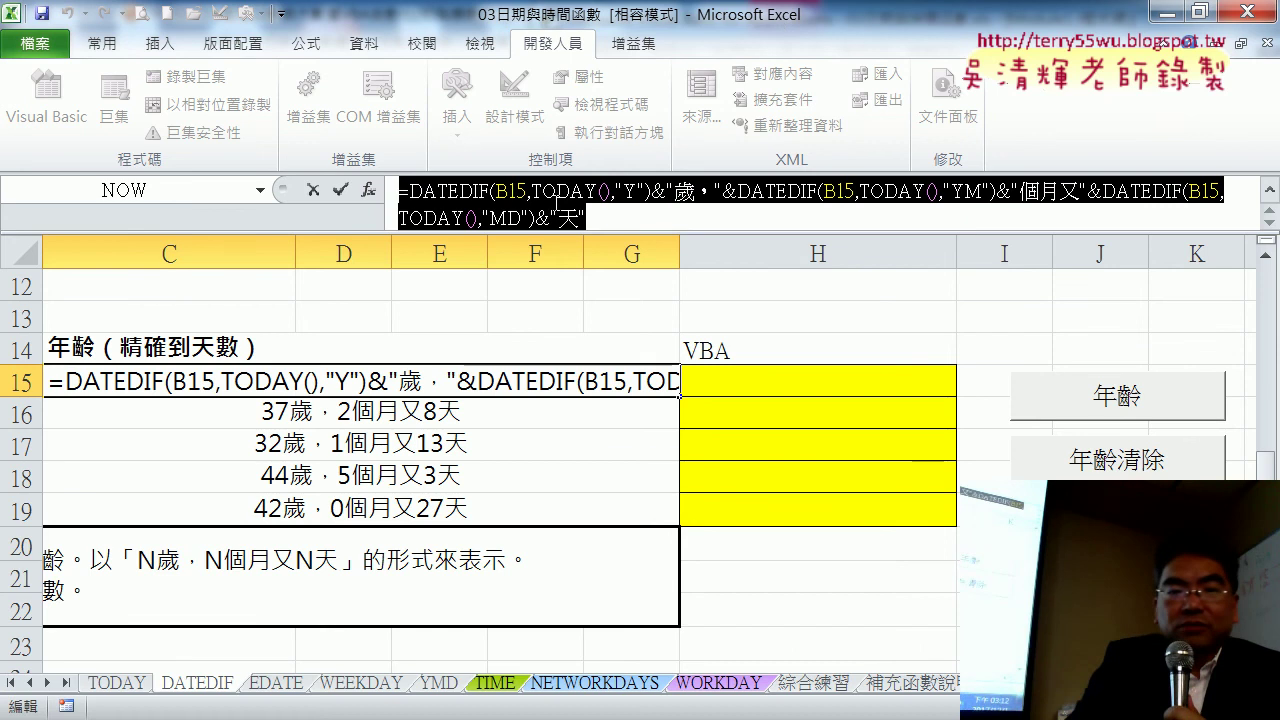
right_click(560, 192)
click(608, 243)
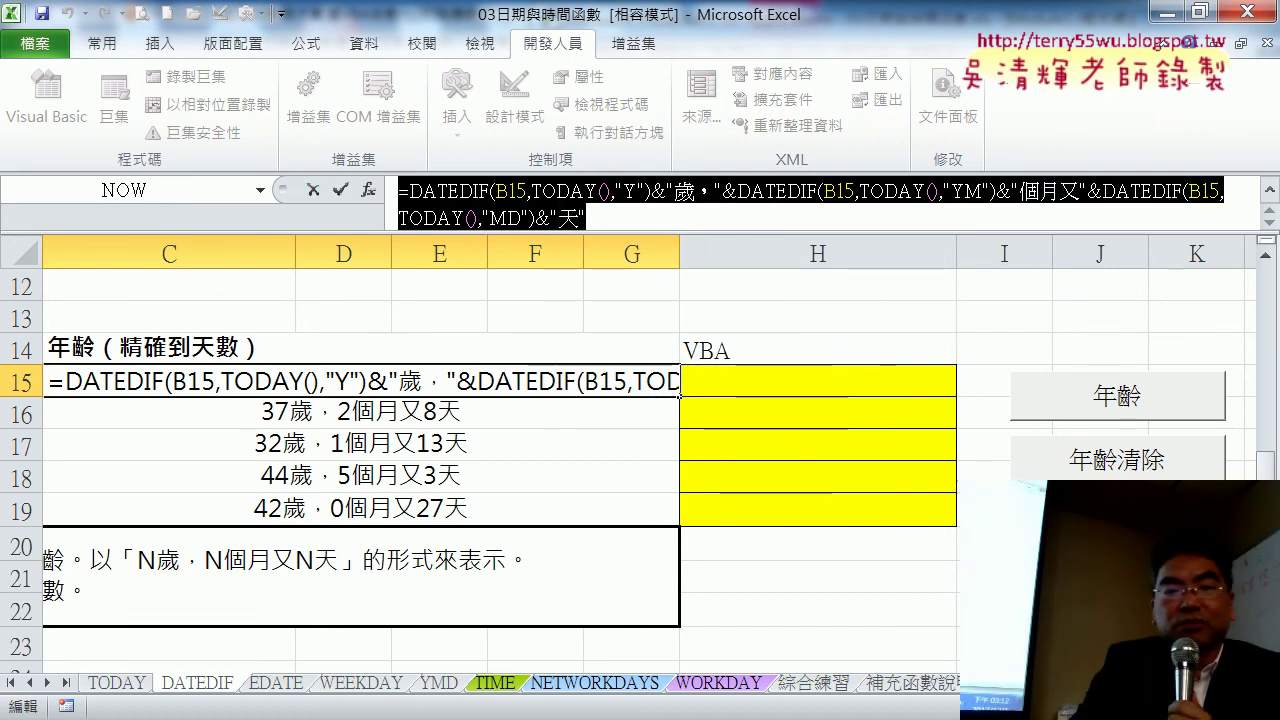
mouse_move(418, 708)
click(700, 590)
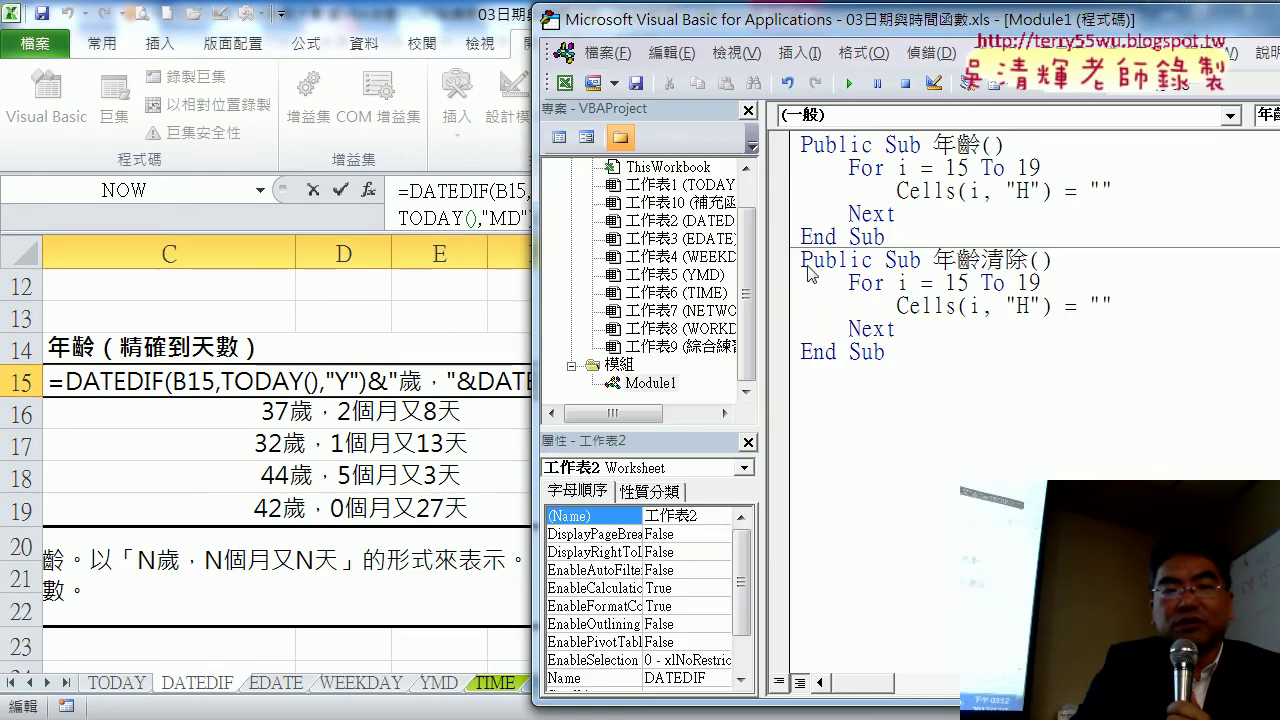
click(312, 195)
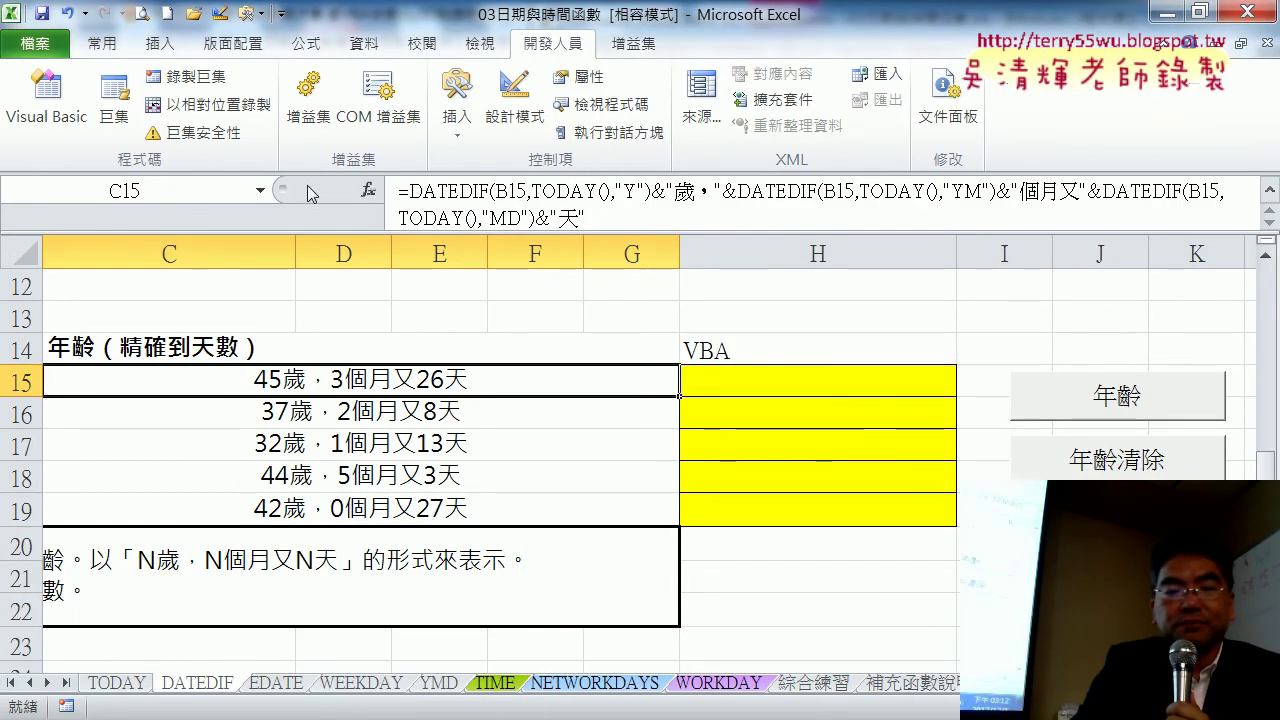
key(alt+Tab)
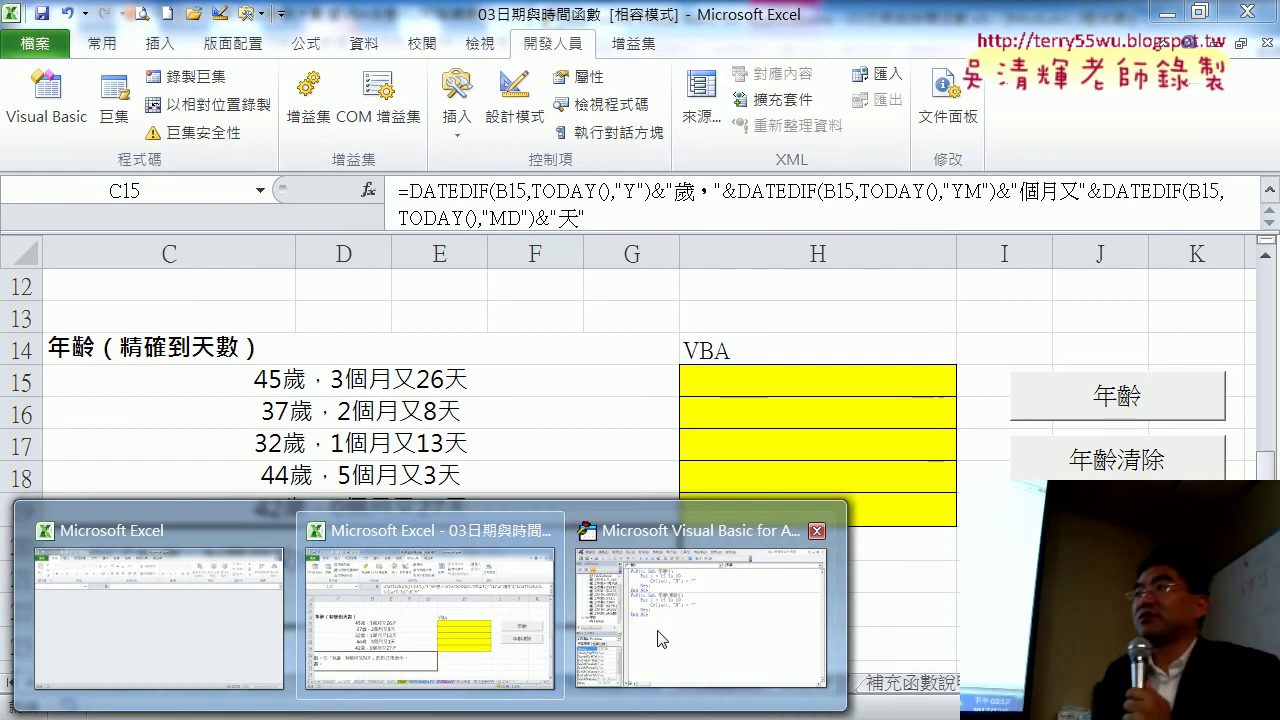
Maximize the VBA editor and paste the DATEDIF formula between the quotes of Cells(i, "H").
key(alt+Tab)
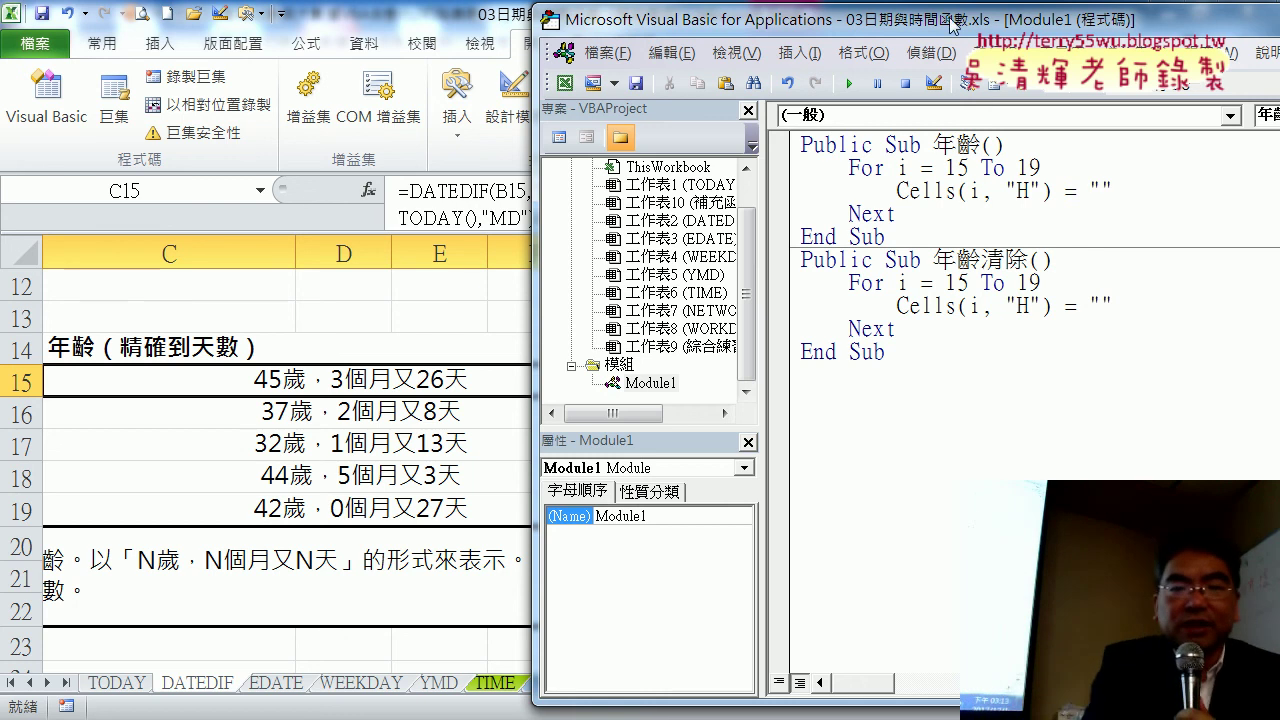
double_click(952, 24)
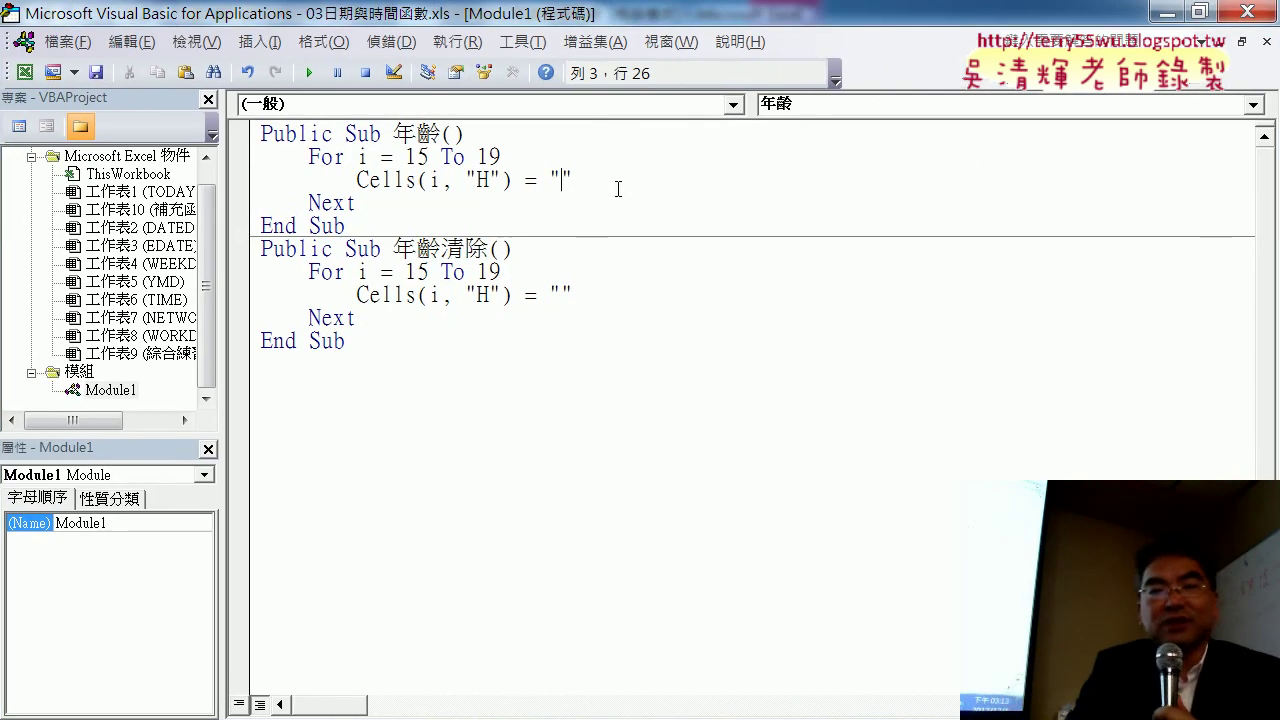
key(ctrl+v)
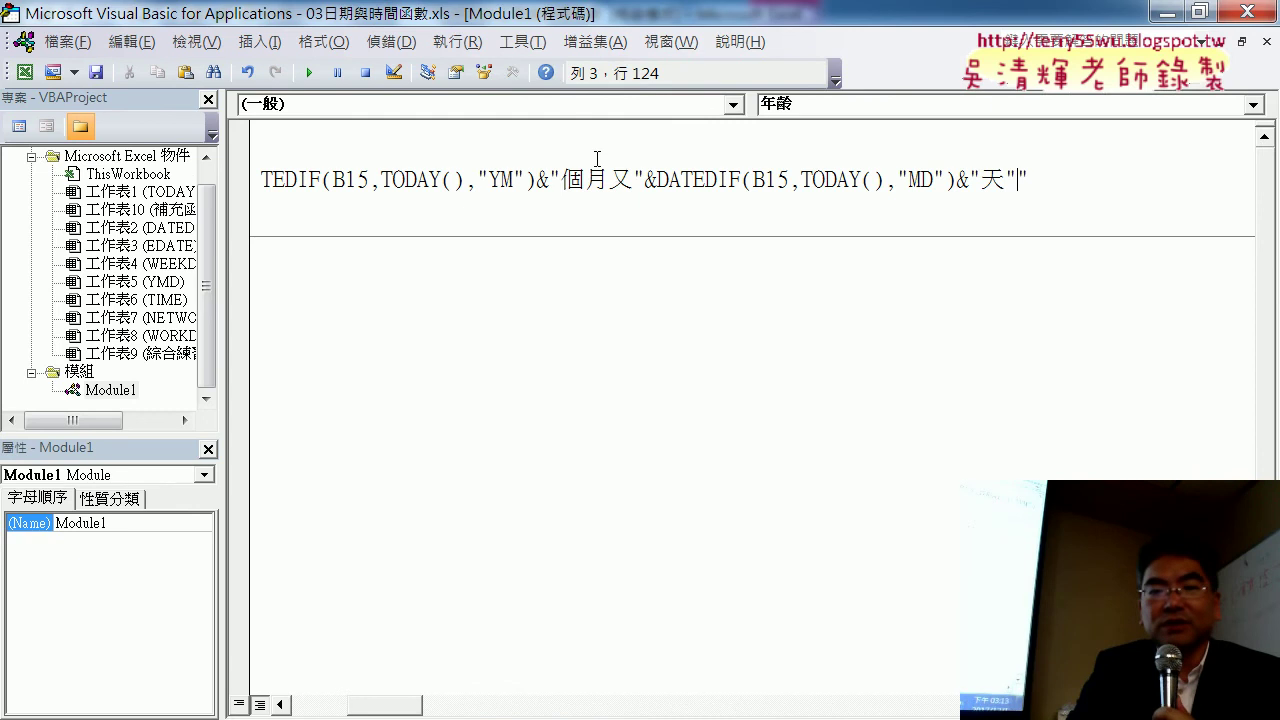
drag(398, 707, 316, 710)
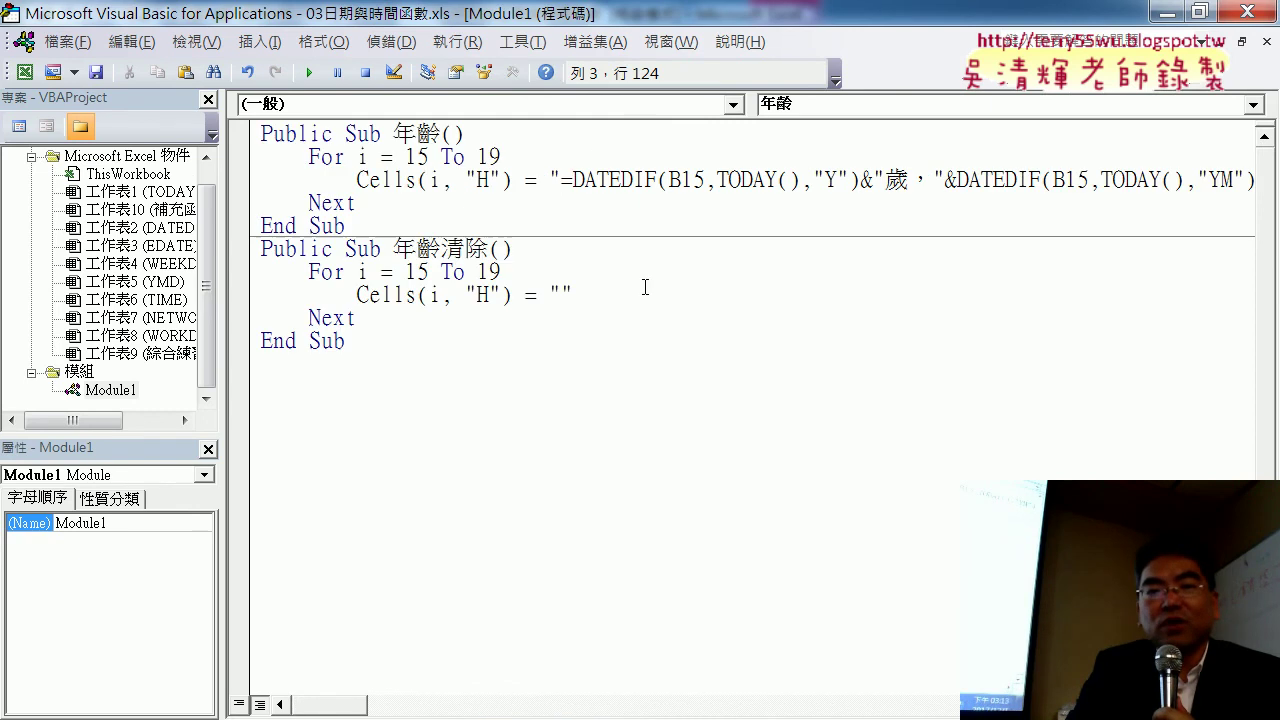
Try doubling the quotes around Y in the pasted formula by hand.
drag(563, 180, 799, 178)
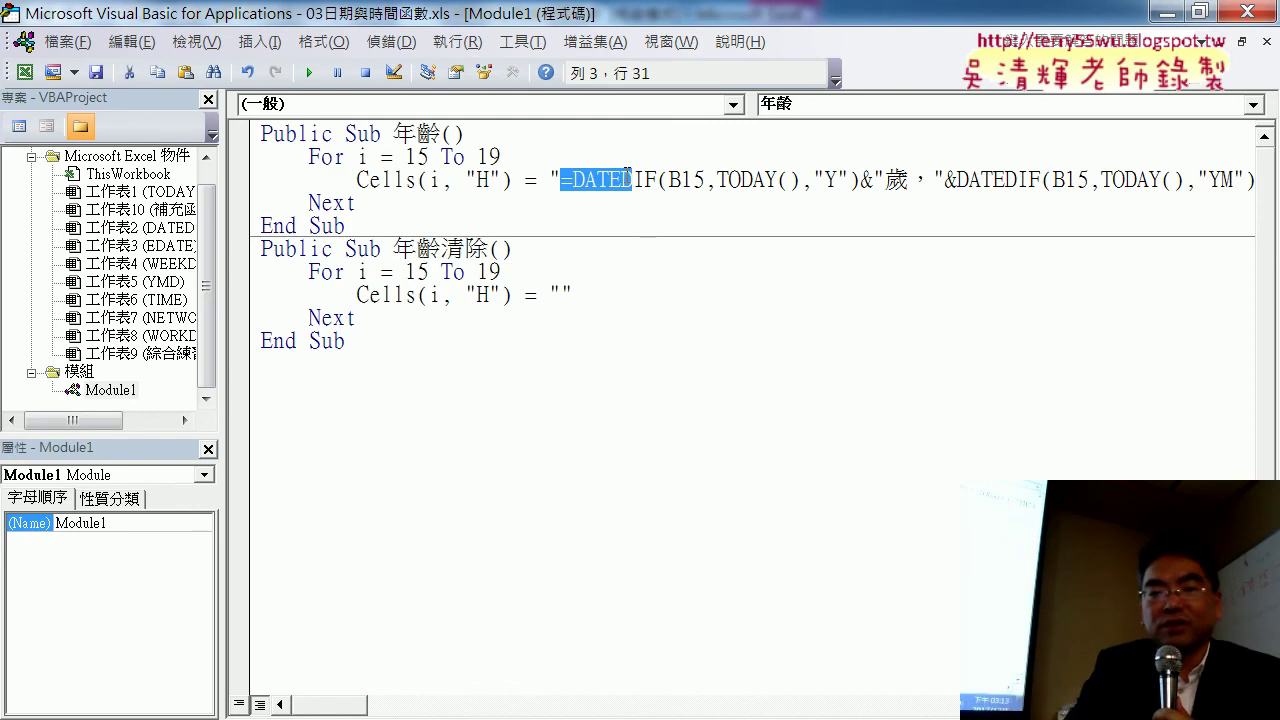
click(826, 178)
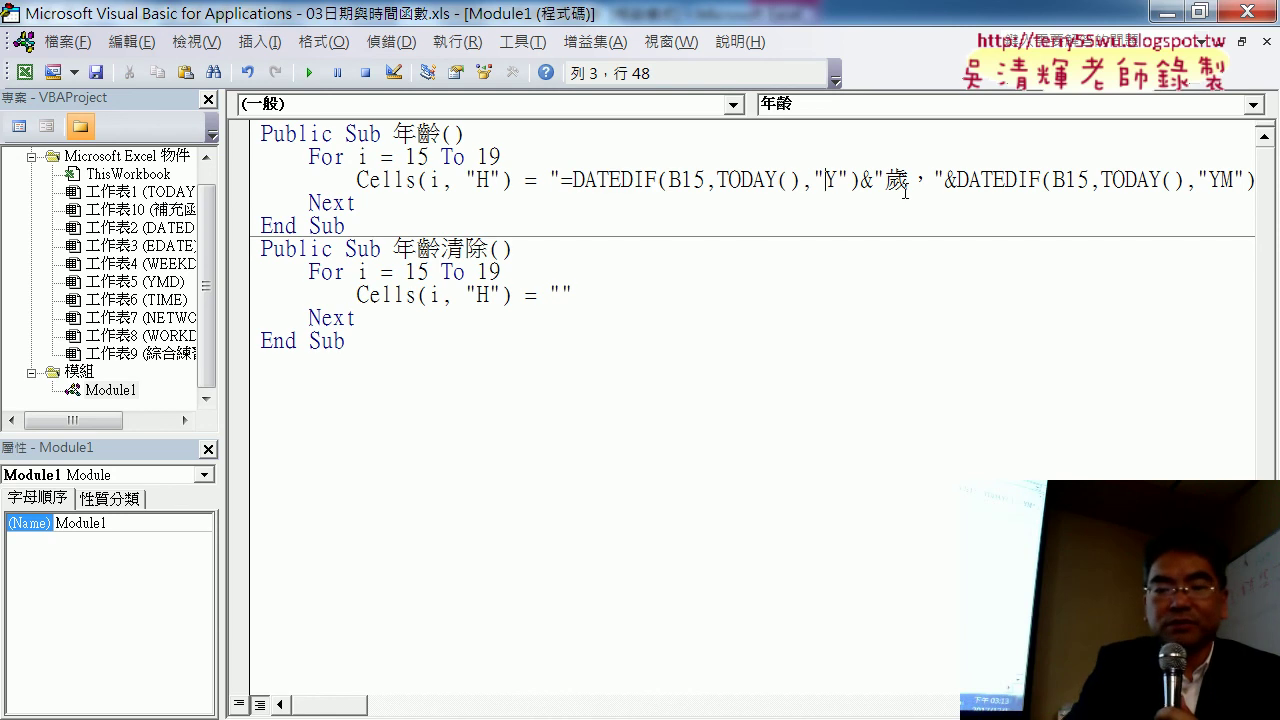
text(")
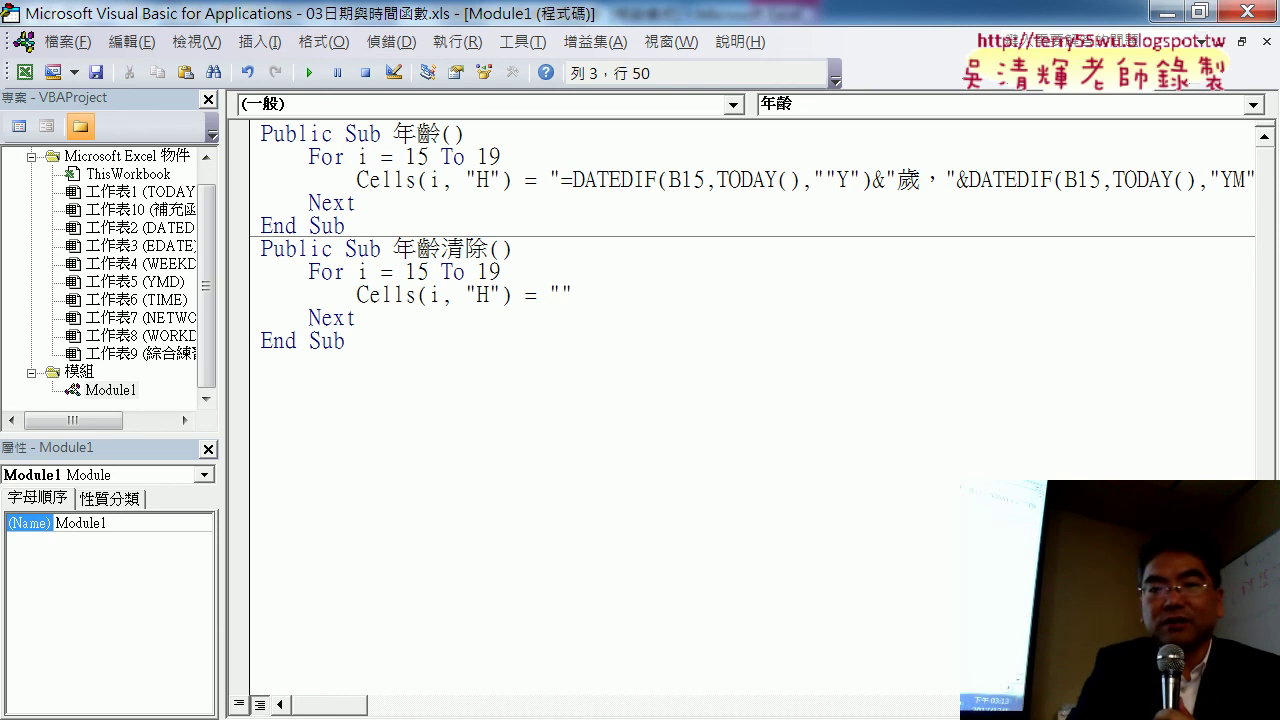
text("Y)
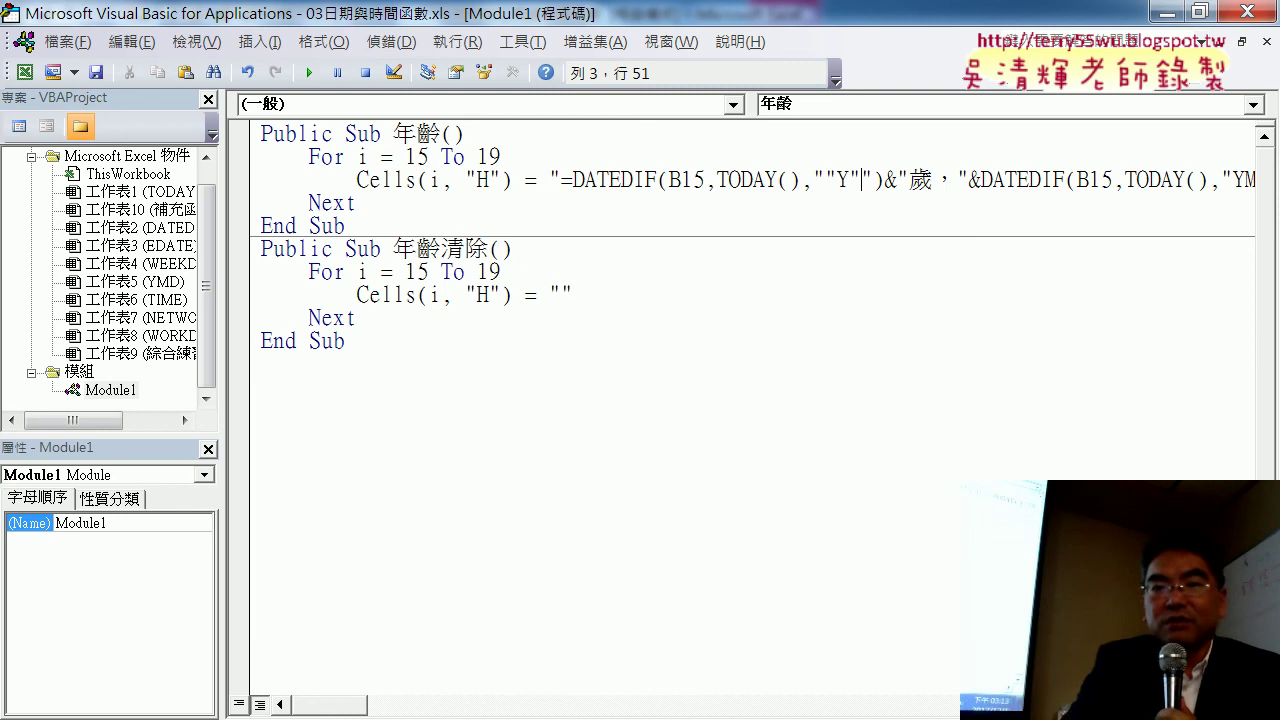
text(")
key(Right)
key(Right)
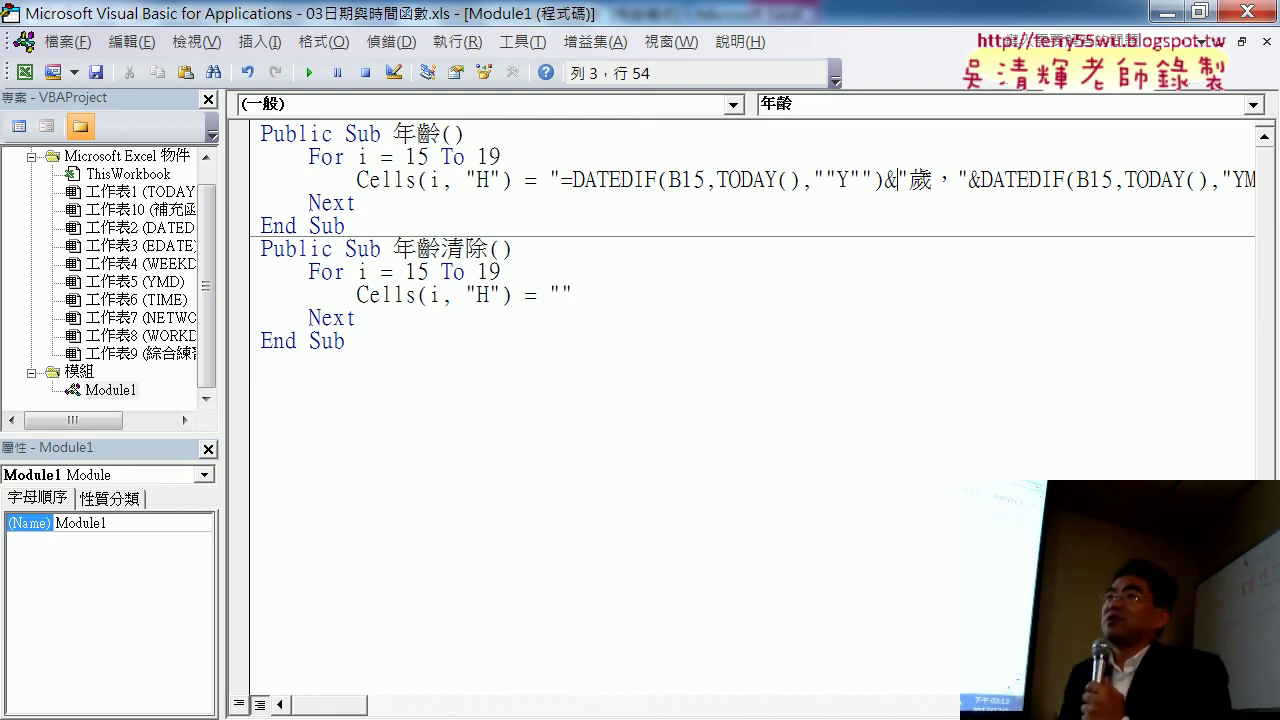
text(")
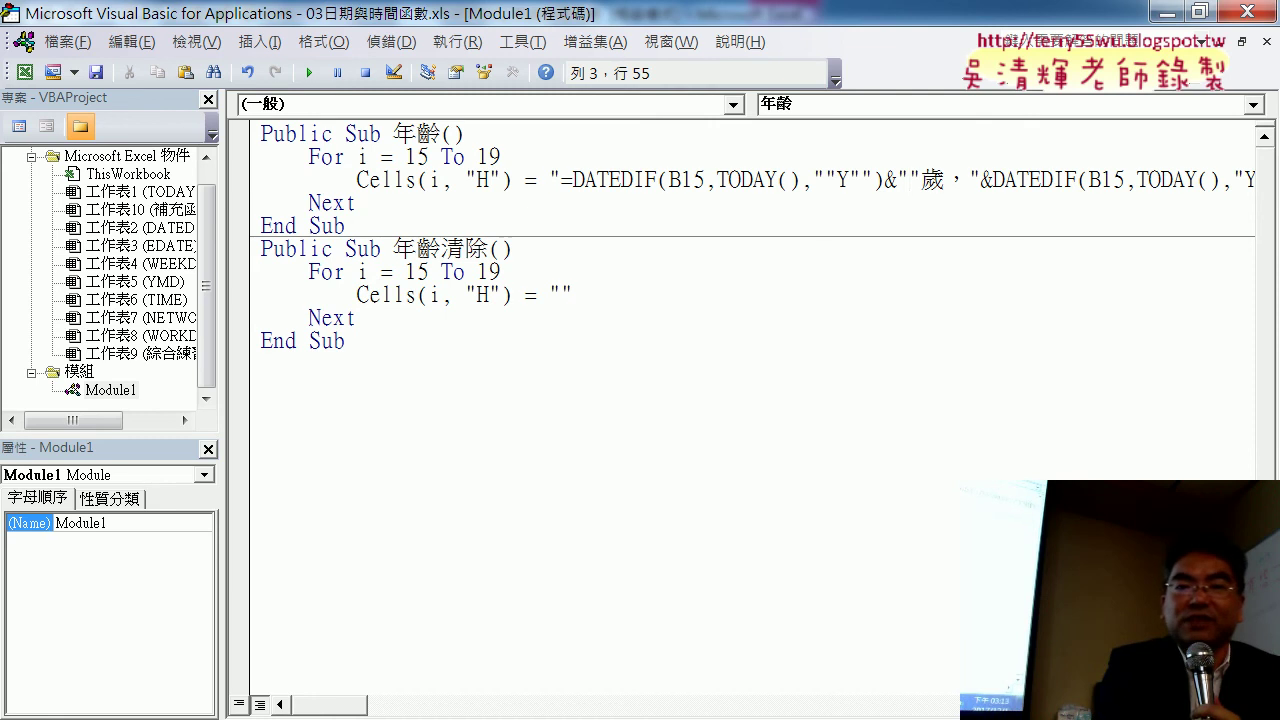
Undo the manual quote edits and remove the formula text, leaving Cells(i, "H") = "".
key(BackSpace)
key(Left)
key(Left)
key(BackSpace)
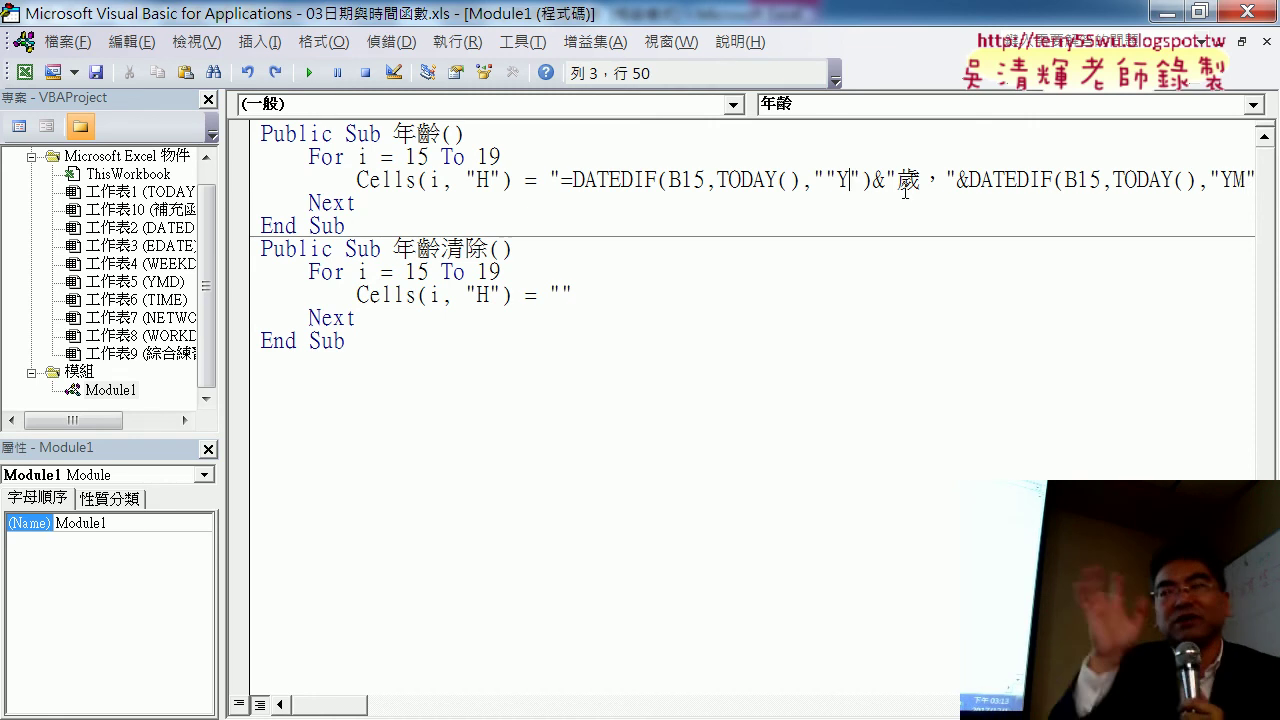
key(Left)
key(Left)
key(BackSpace)
key(ctrl+z)
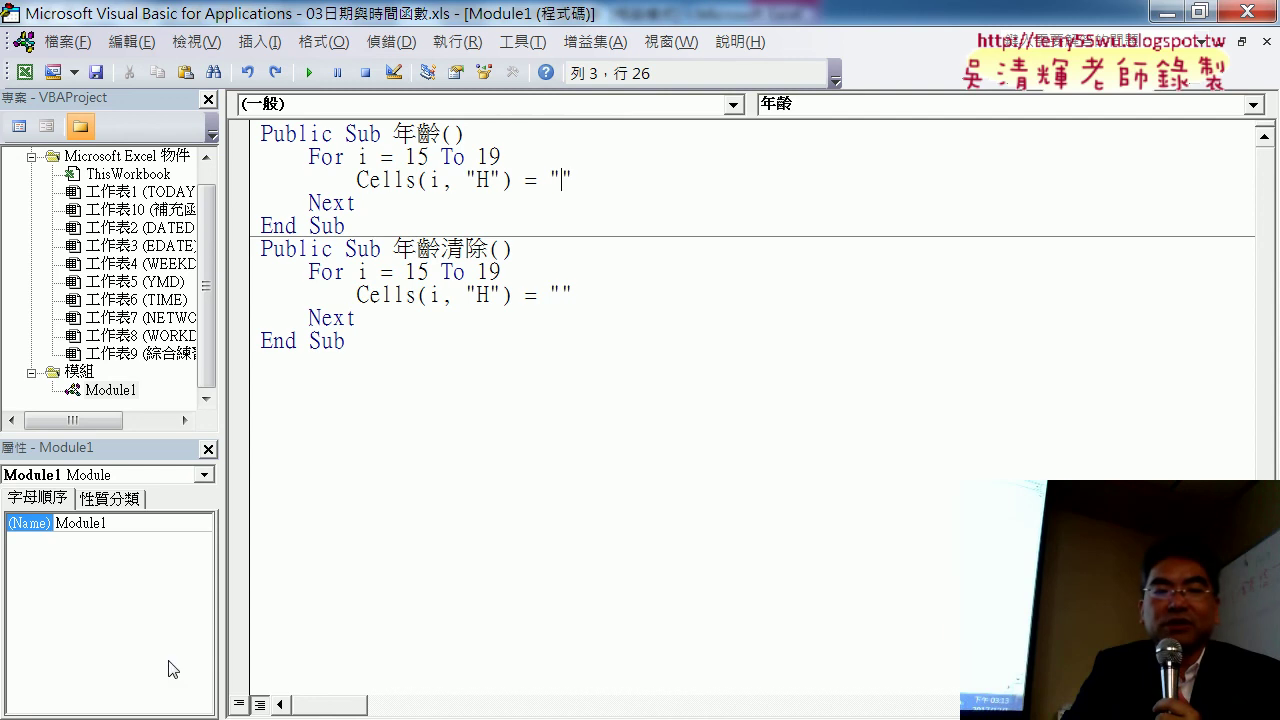
key(super)
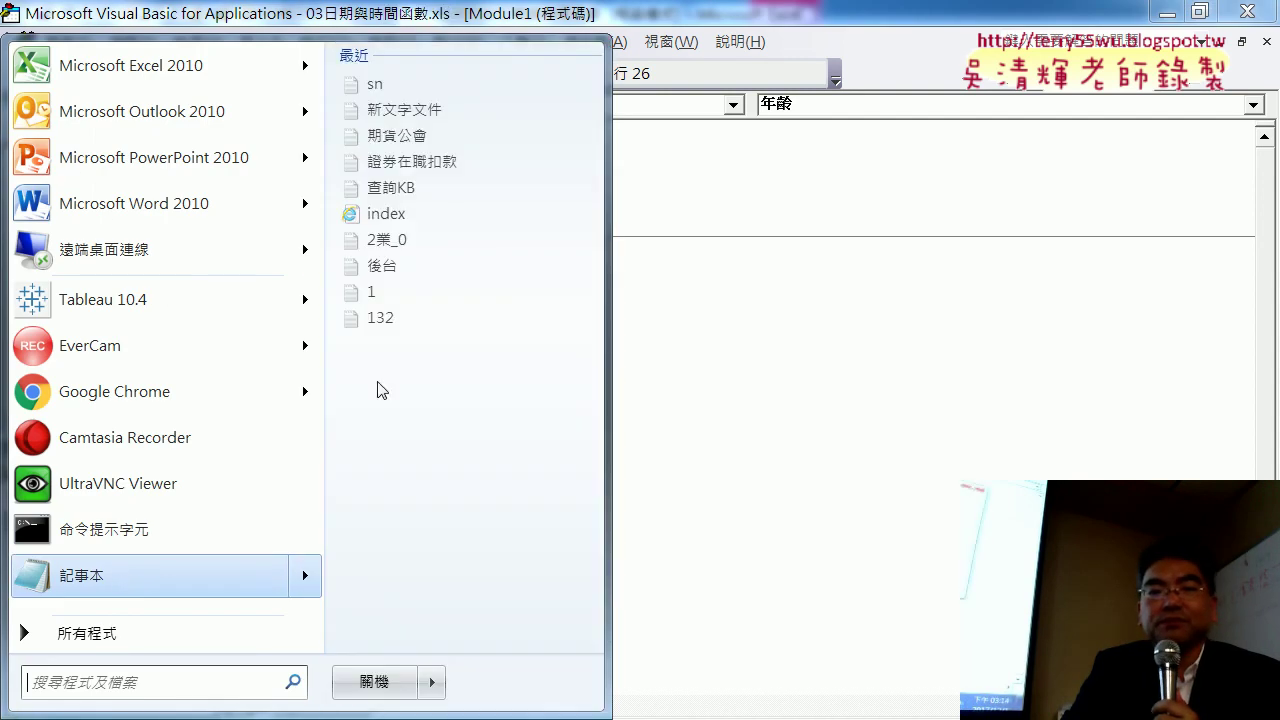
Paste the DATEDIF formula into a new Notepad note.
click(112, 575)
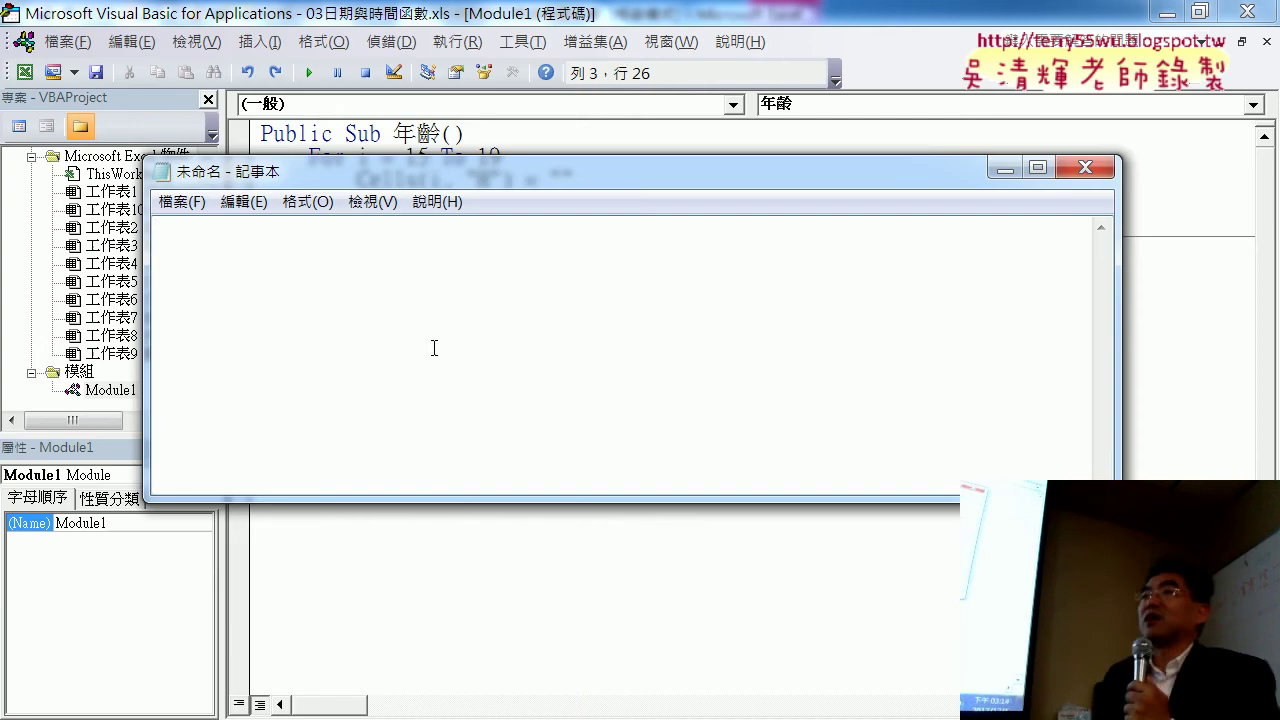
right_click(436, 319)
click(512, 418)
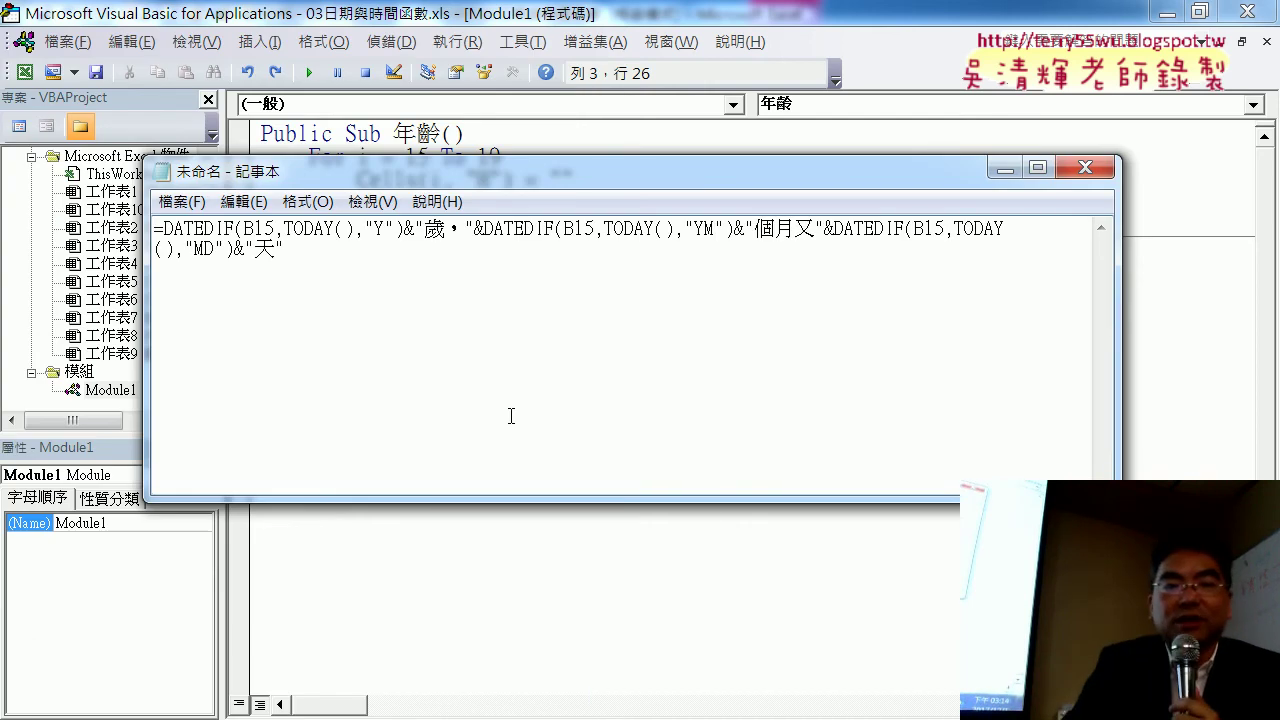
Replace every " with "" in the formula using Replace All.
click(243, 201)
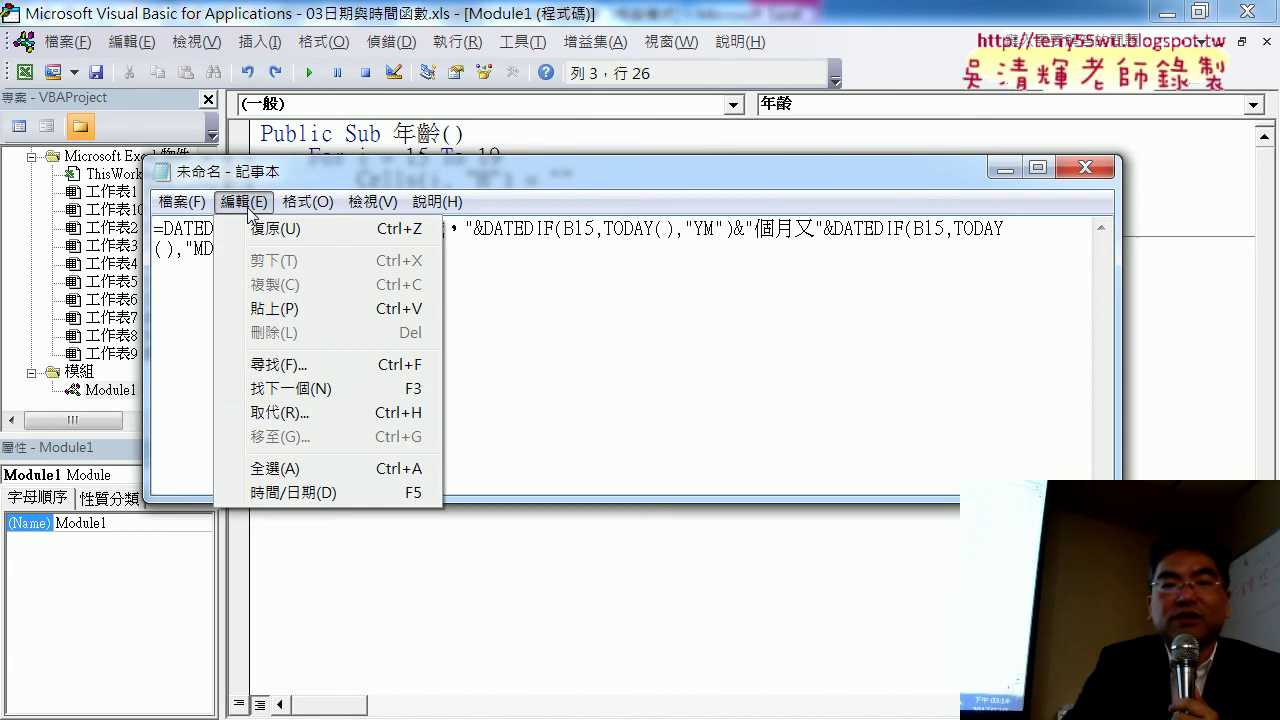
click(305, 412)
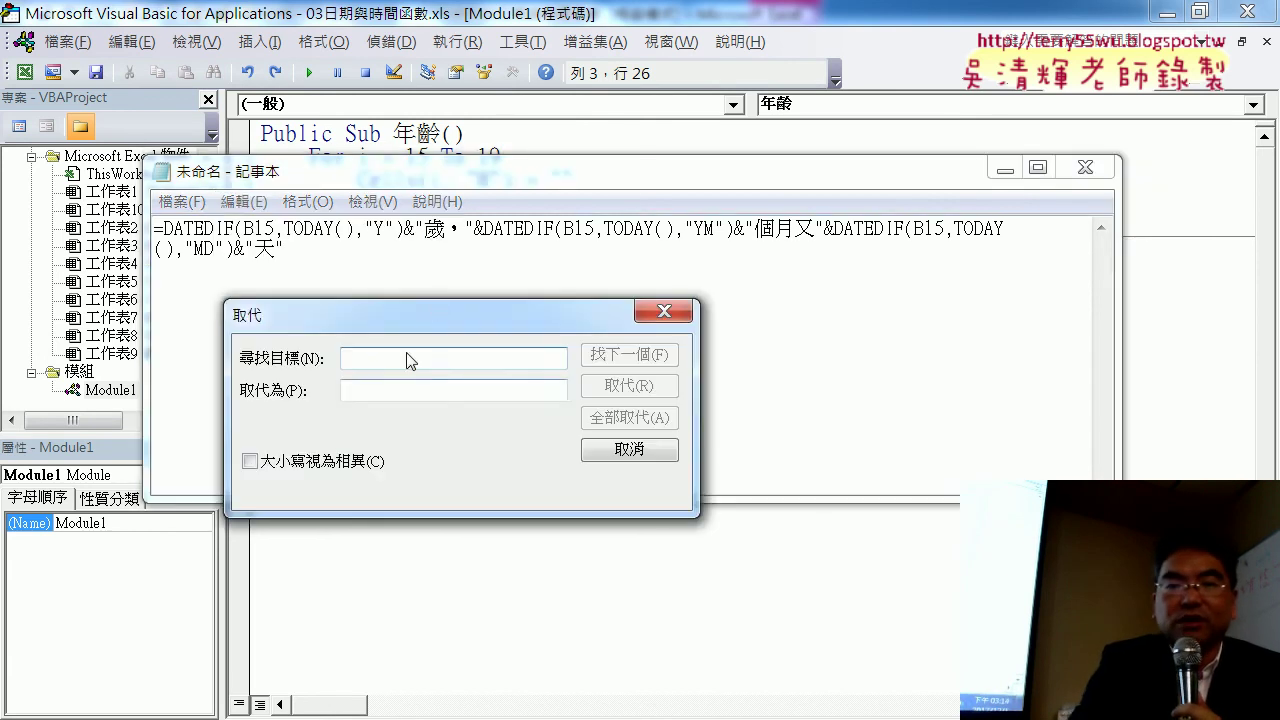
drag(447, 236, 630, 261)
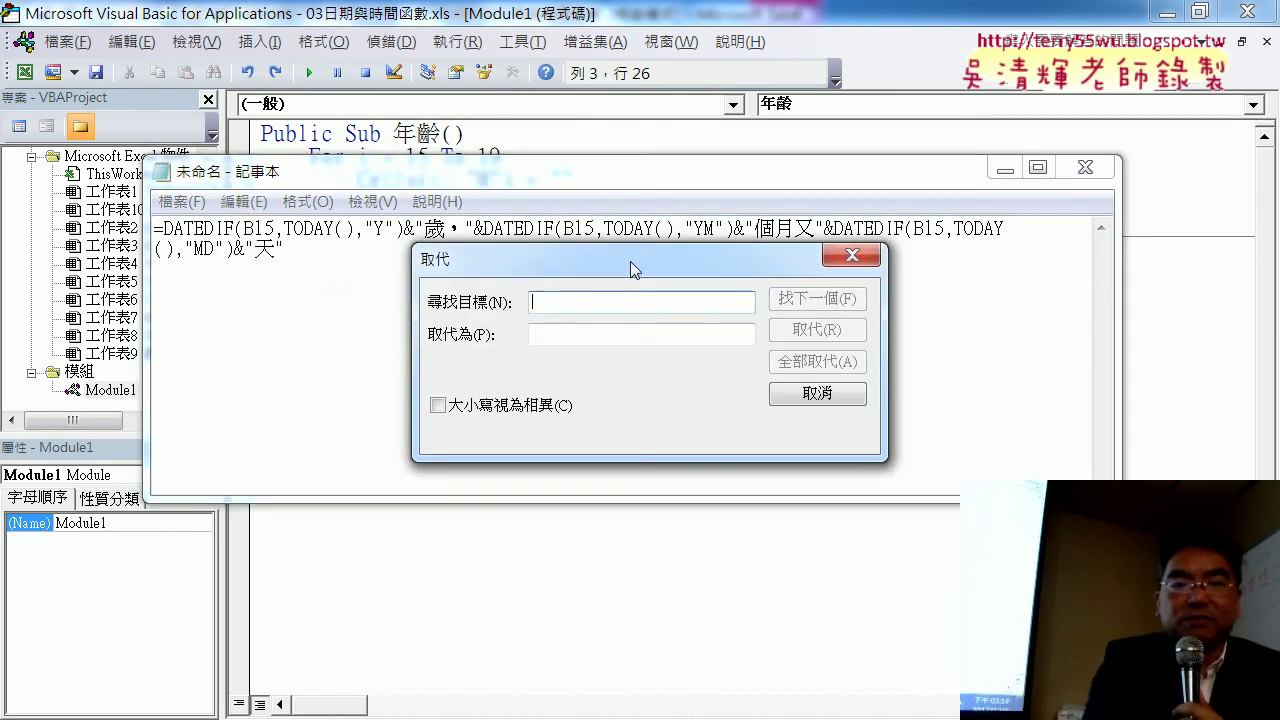
text(")
click(640, 334)
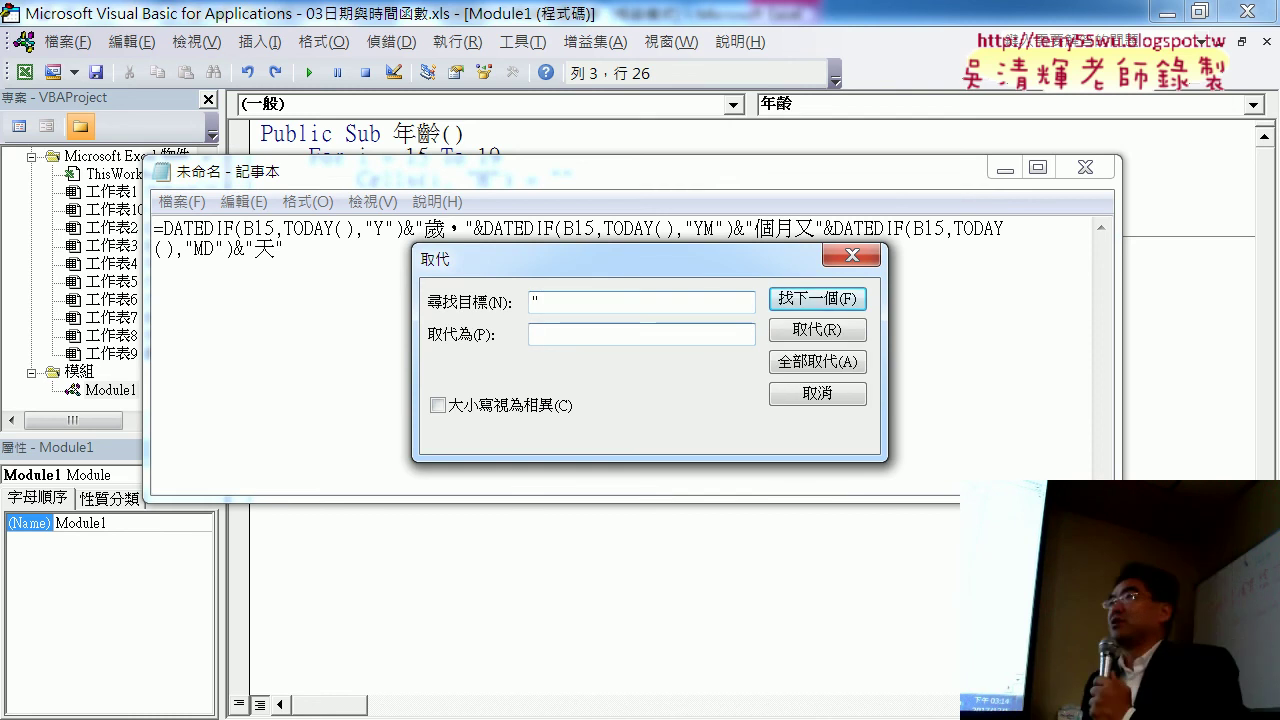
text("")
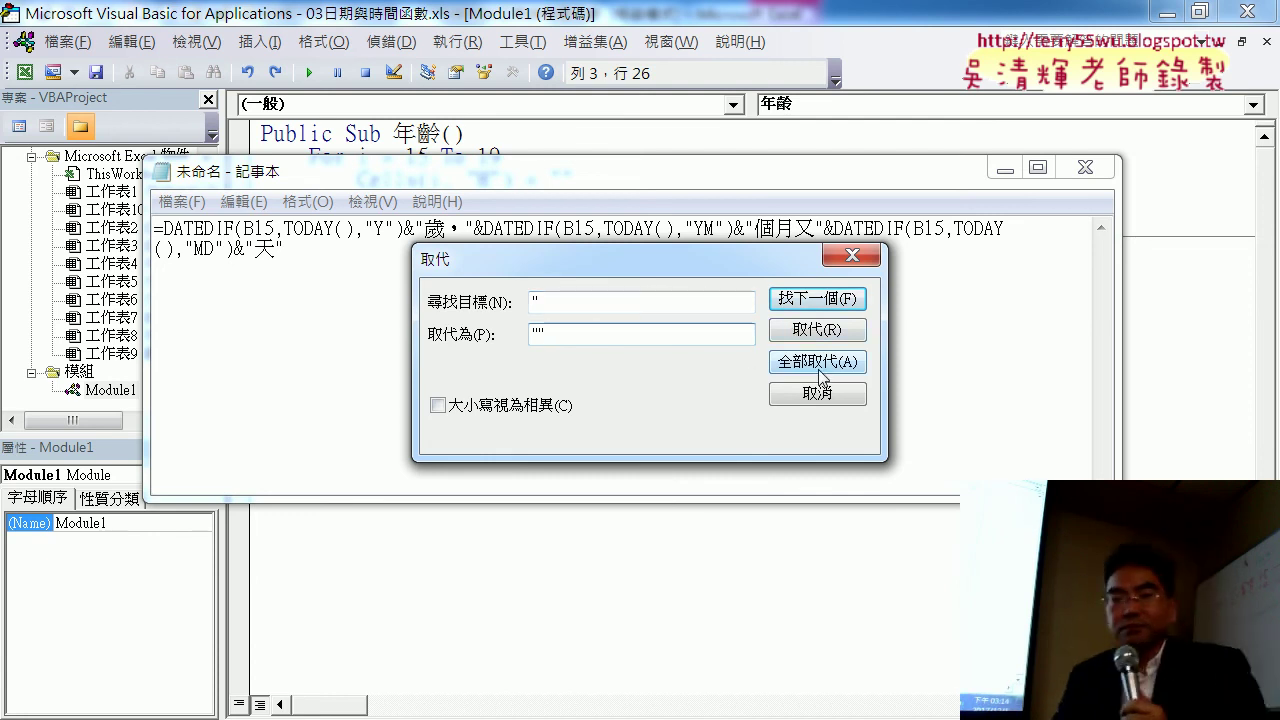
click(817, 365)
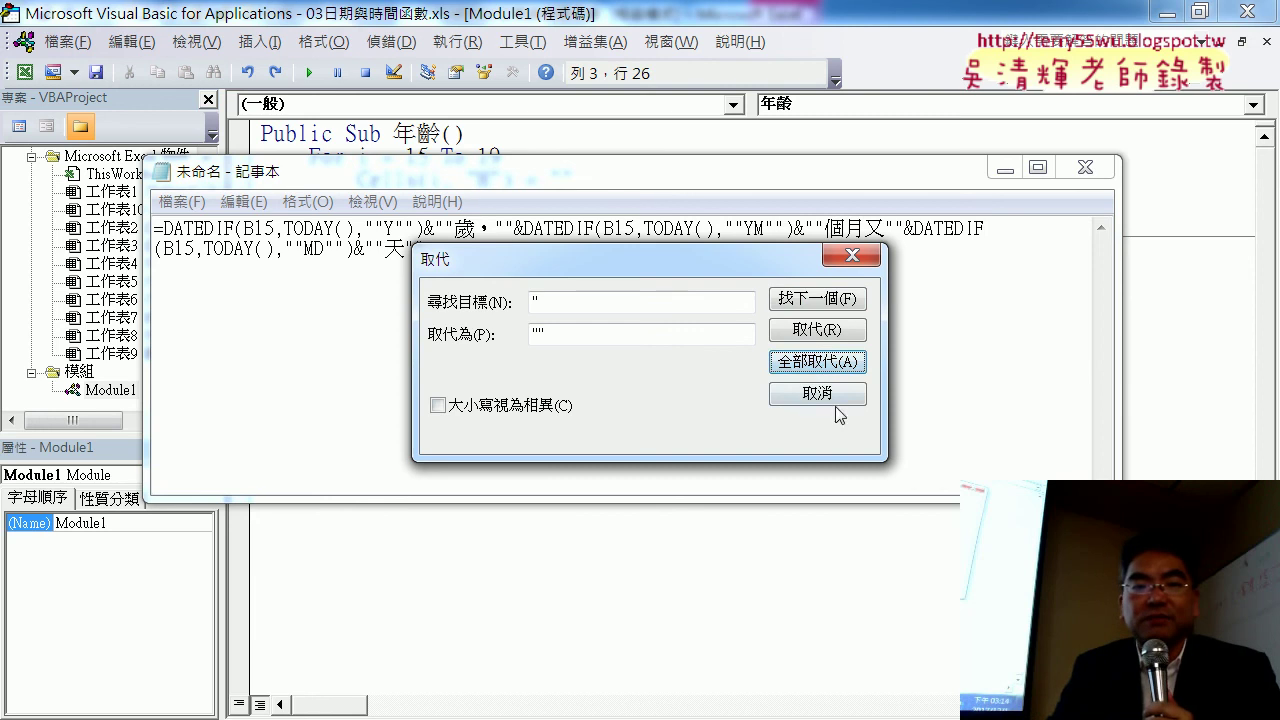
click(835, 403)
Copy the whole quote-doubled formula from Notepad.
key(ctrl+a)
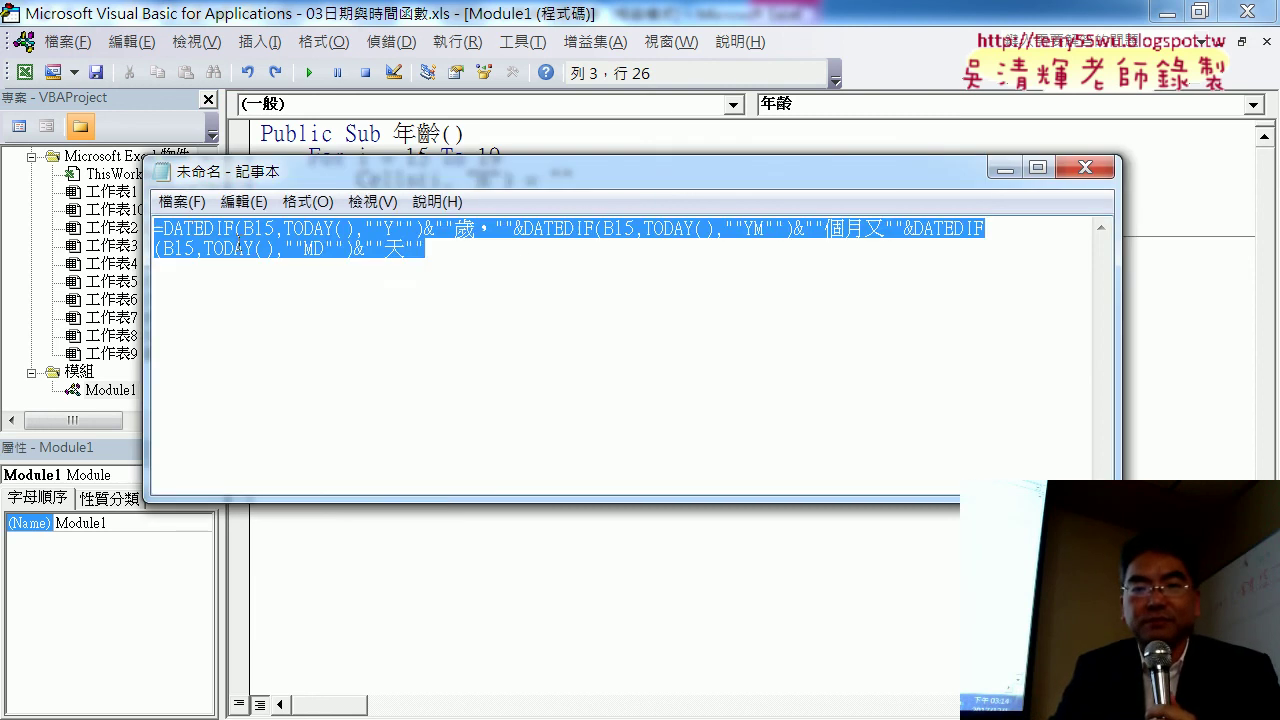
right_click(238, 250)
click(300, 313)
Paste the quote-doubled DATEDIF formula into line 3 of 年齡 and move the editor beside the sheet.
click(1003, 170)
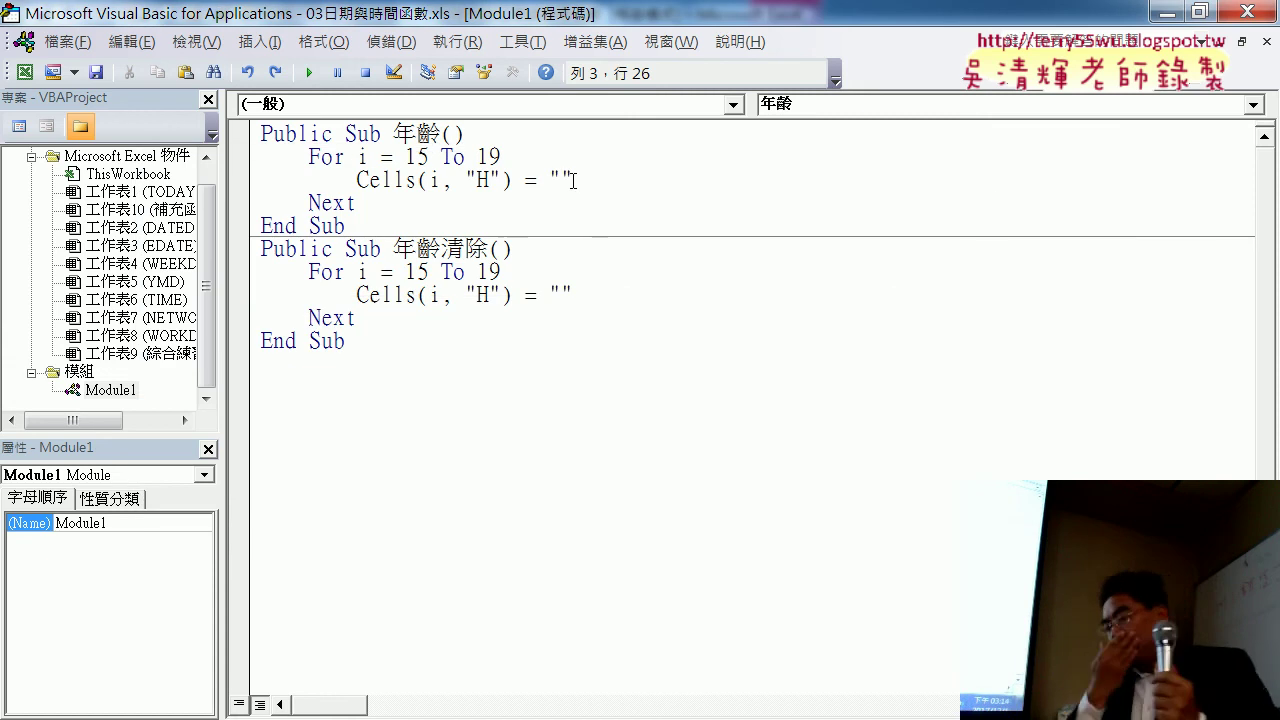
key(ctrl+v)
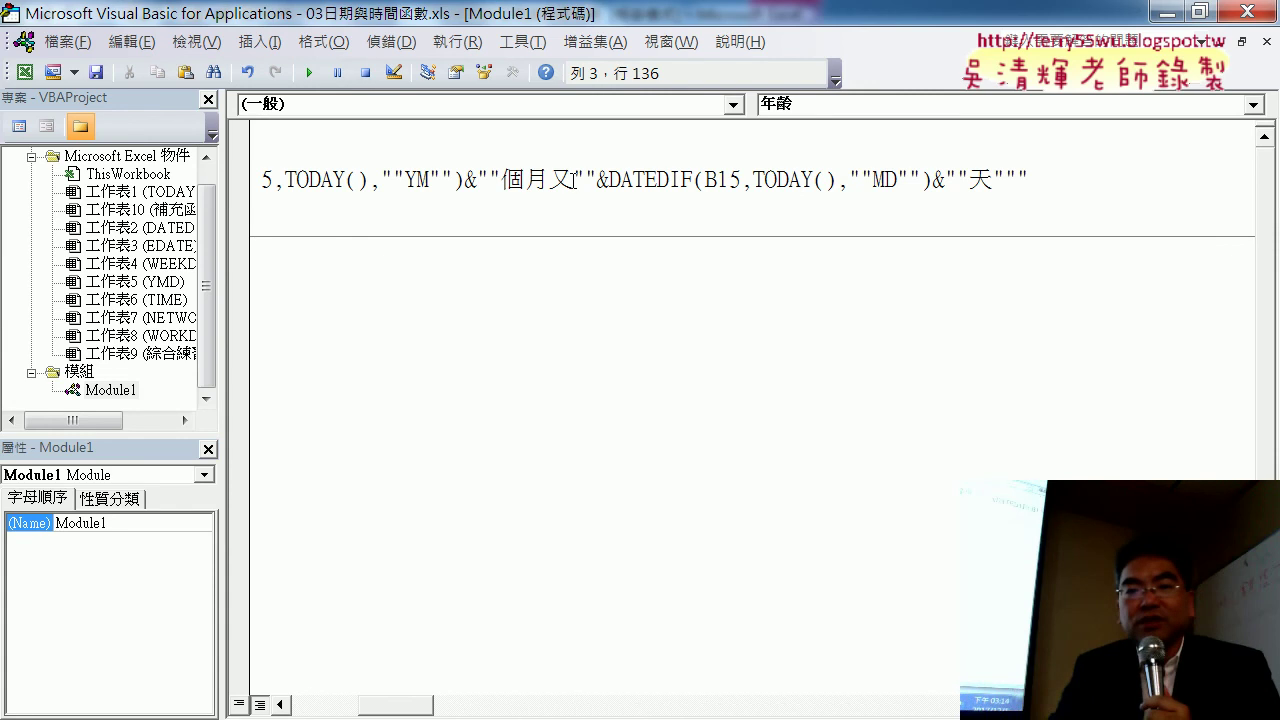
double_click(388, 8)
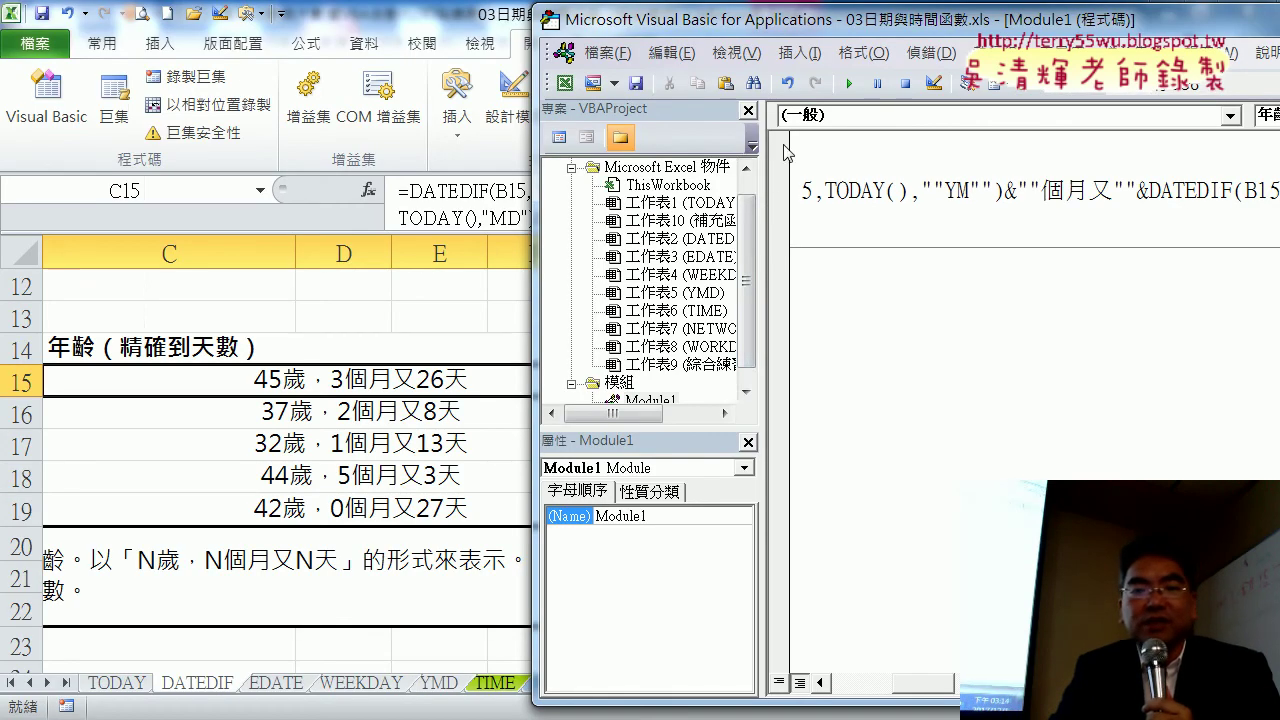
drag(763, 160, 690, 170)
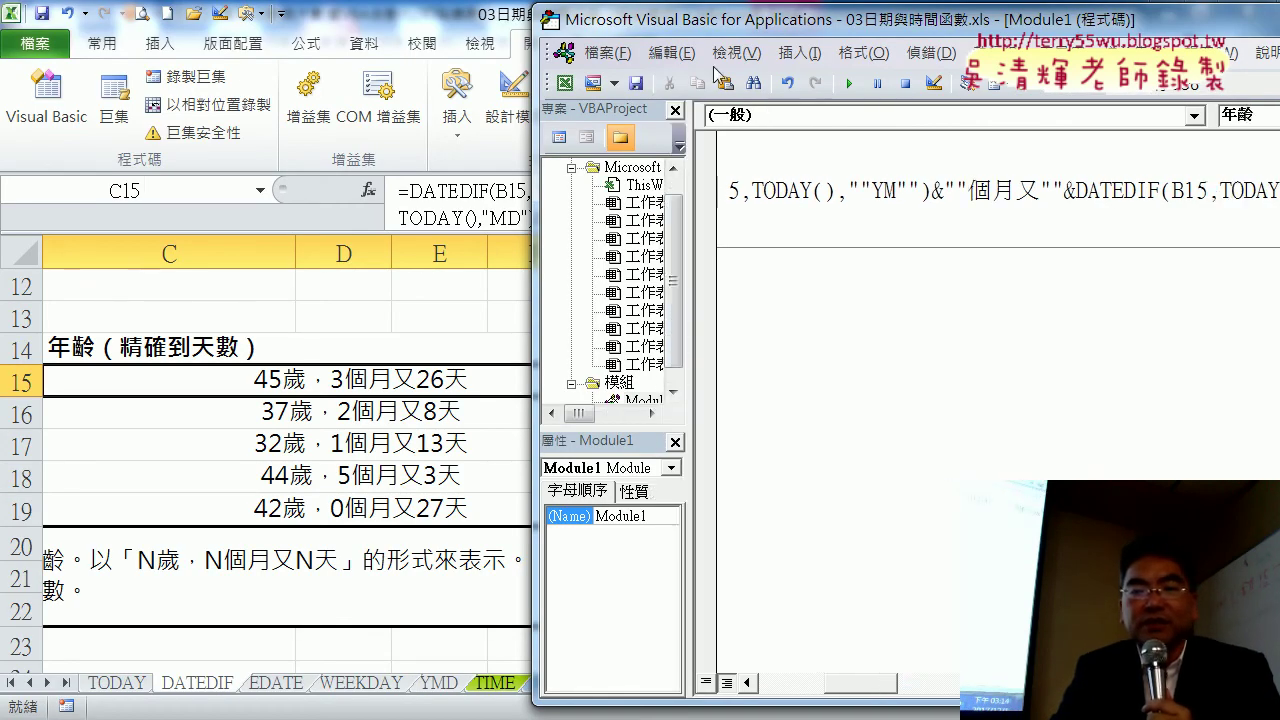
drag(714, 28, 1043, 38)
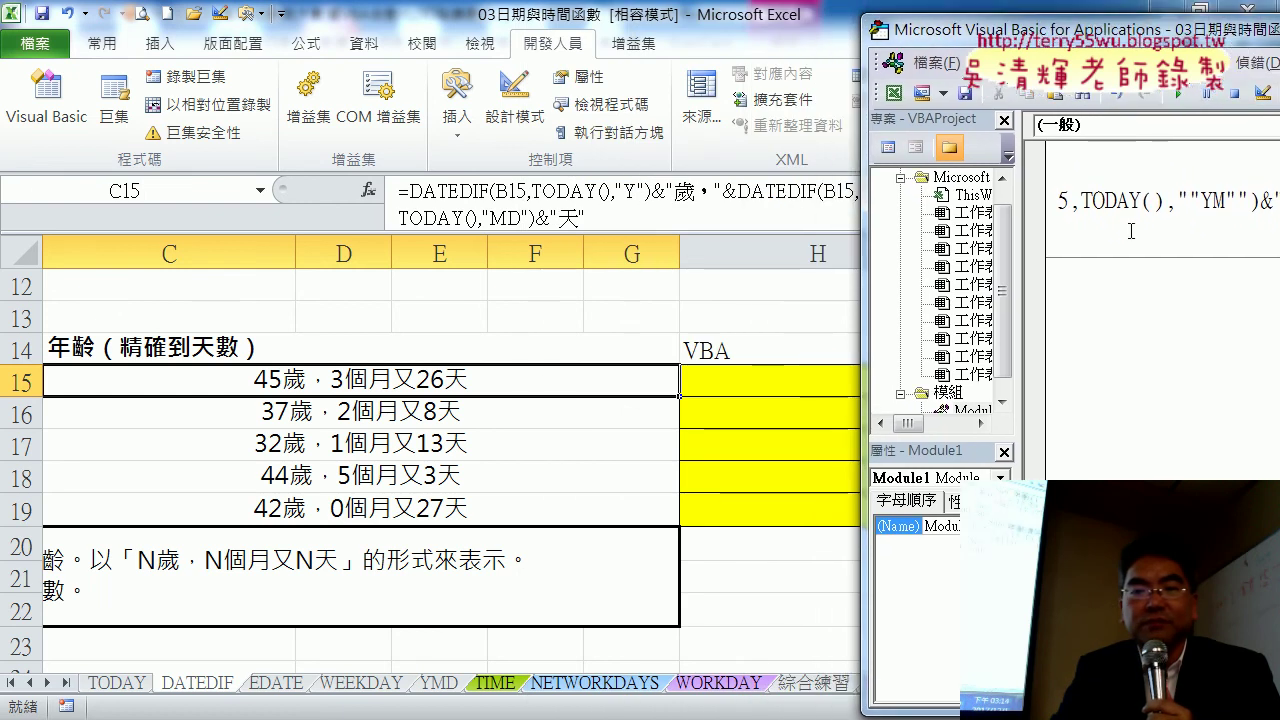
key(Home)
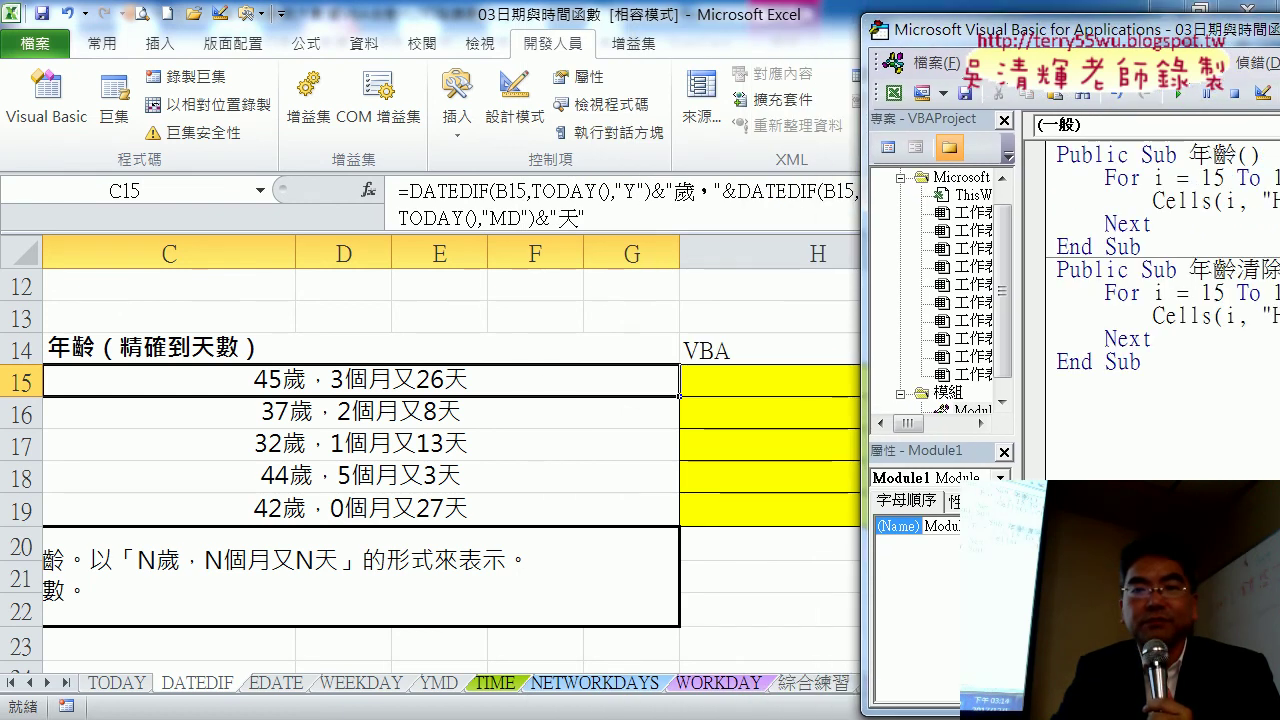
key(F5)
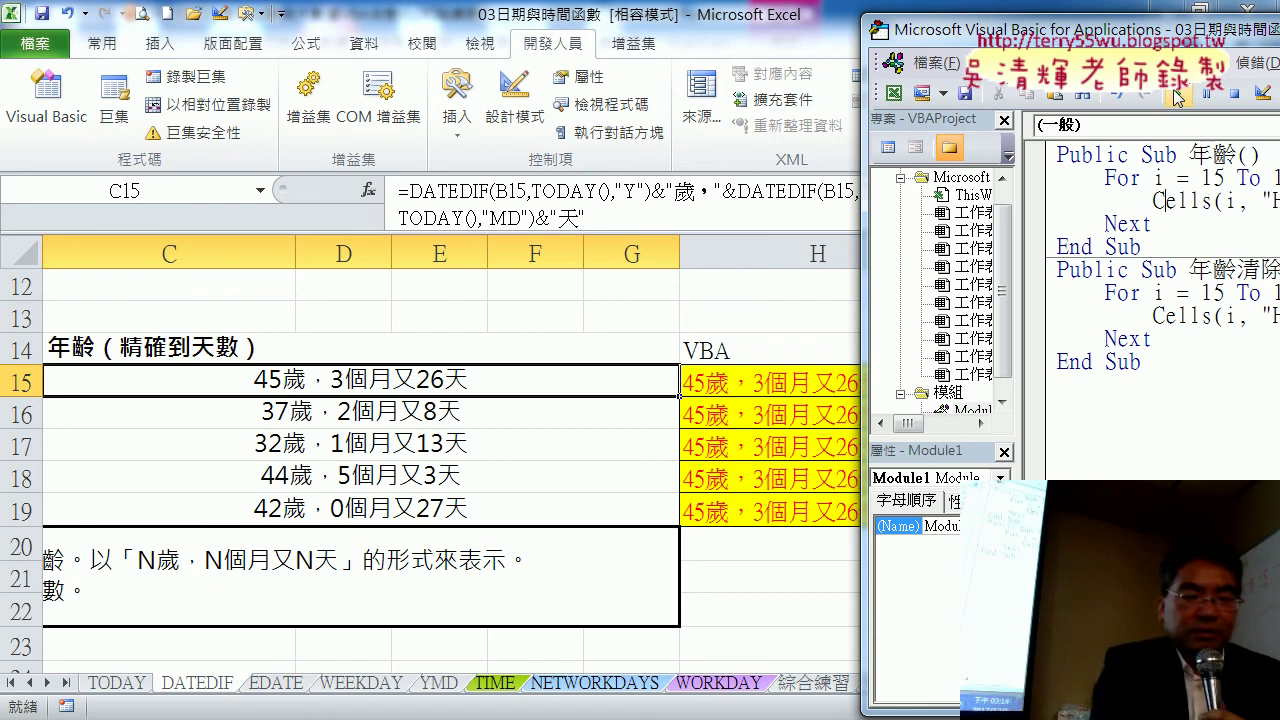
drag(1000, 29, 1081, 27)
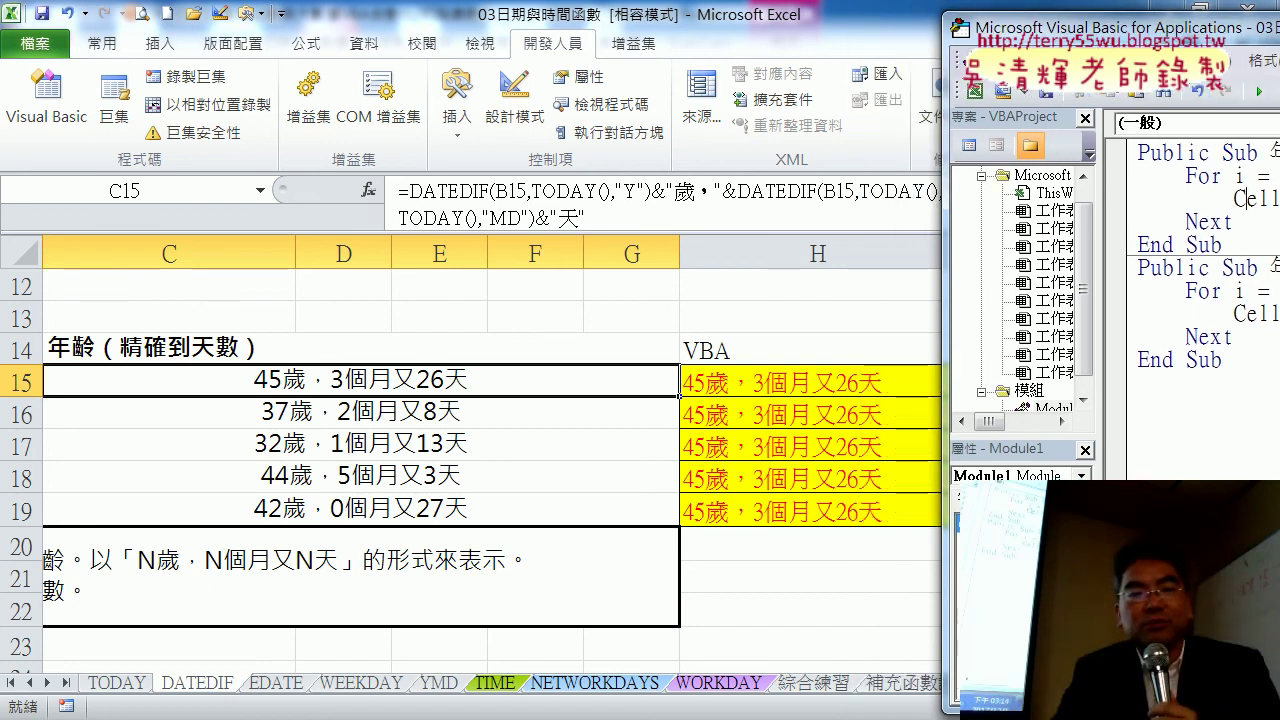
drag(830, 546, 835, 542)
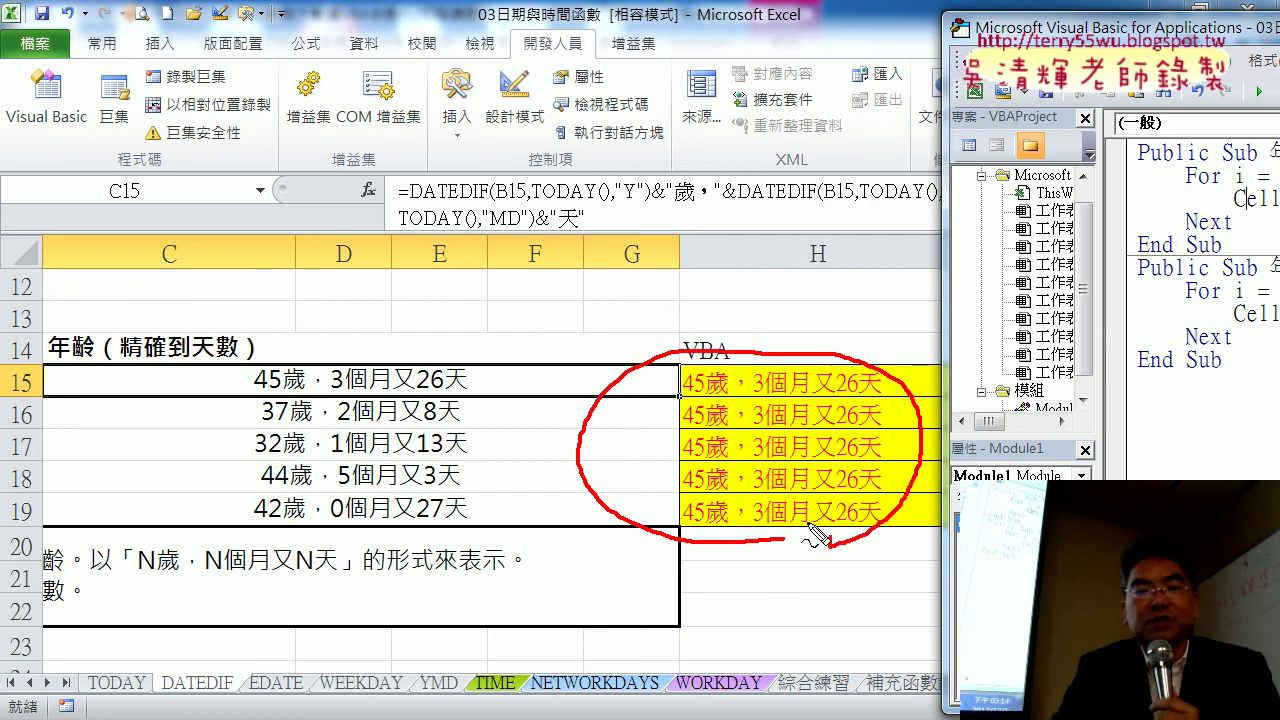
mouse_move(440, 415)
mouse_down()
mouse_move(262, 408)
mouse_move(505, 408)
mouse_up()
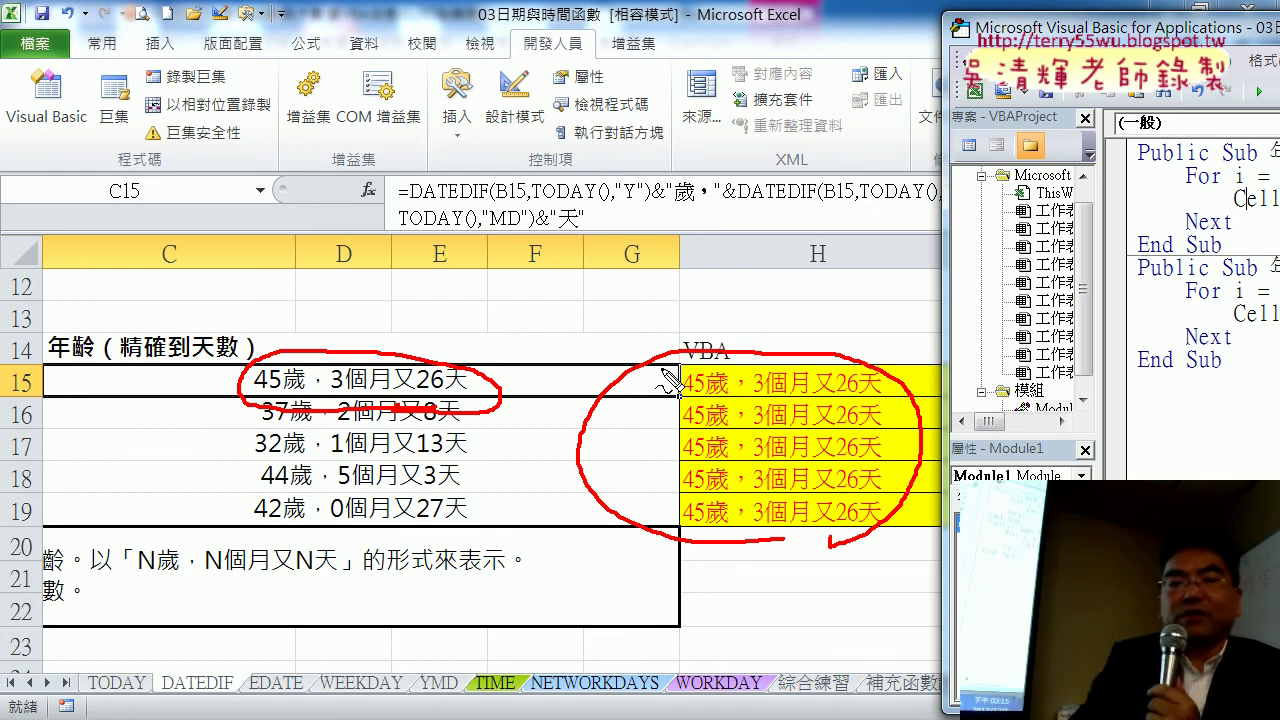
key(Escape)
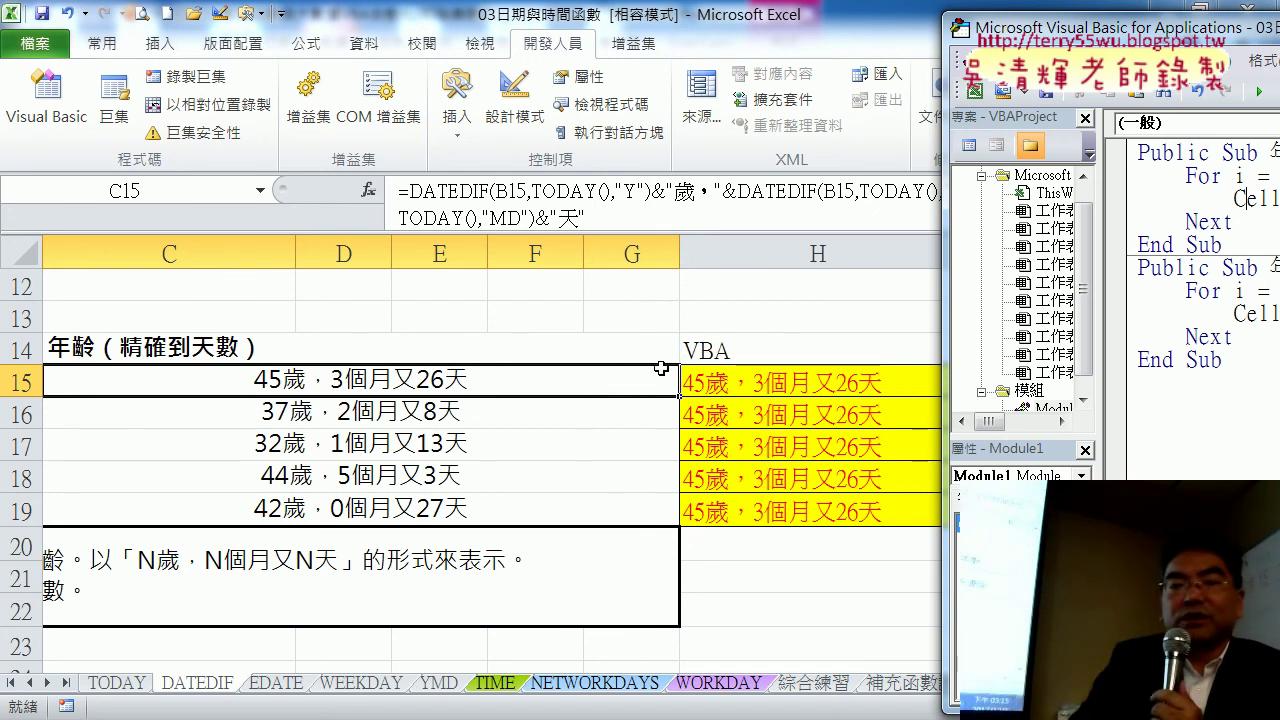
Compare the C15 and C16 age formulas, marking the B16 references in row 16's formula.
click(768, 391)
click(760, 423)
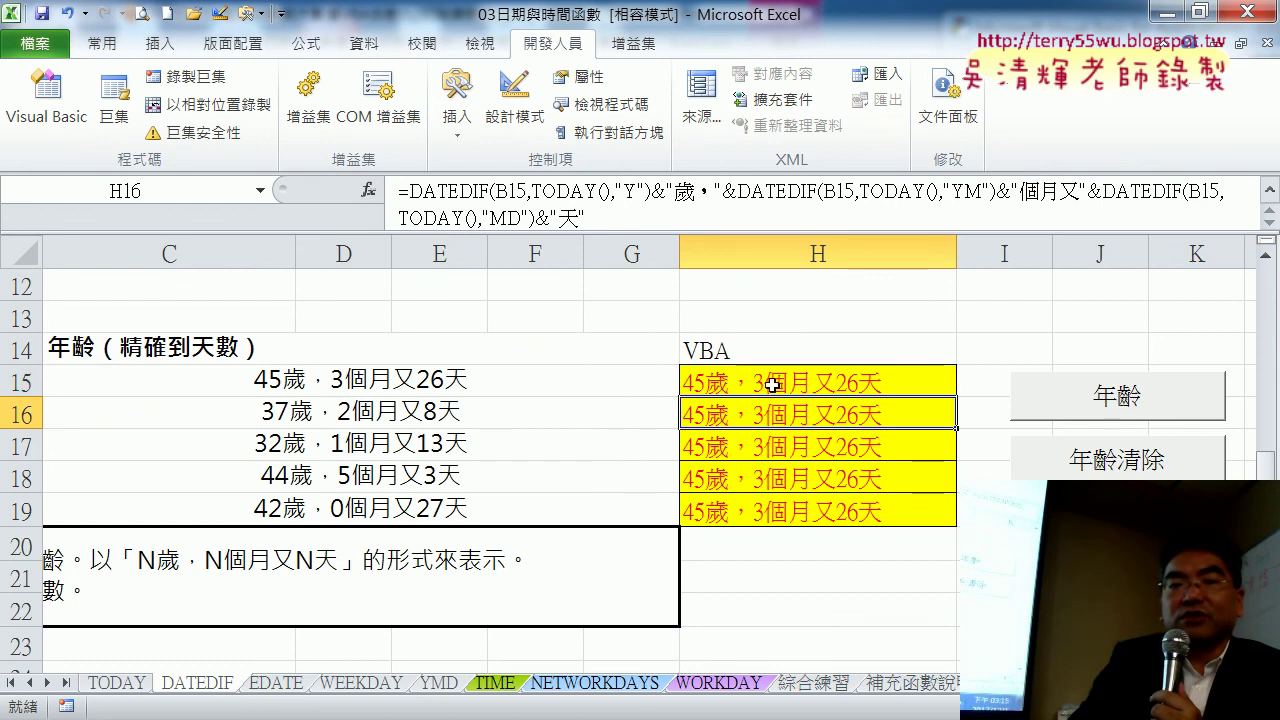
click(585, 390)
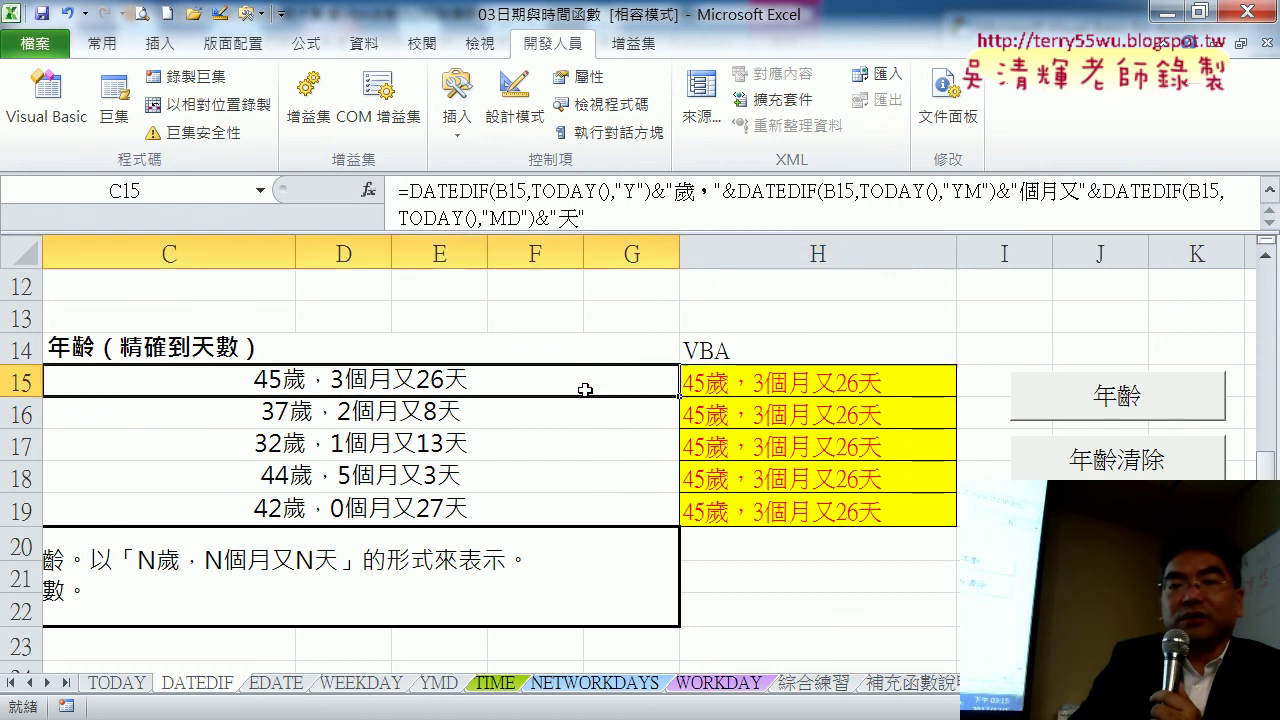
click(506, 419)
click(513, 378)
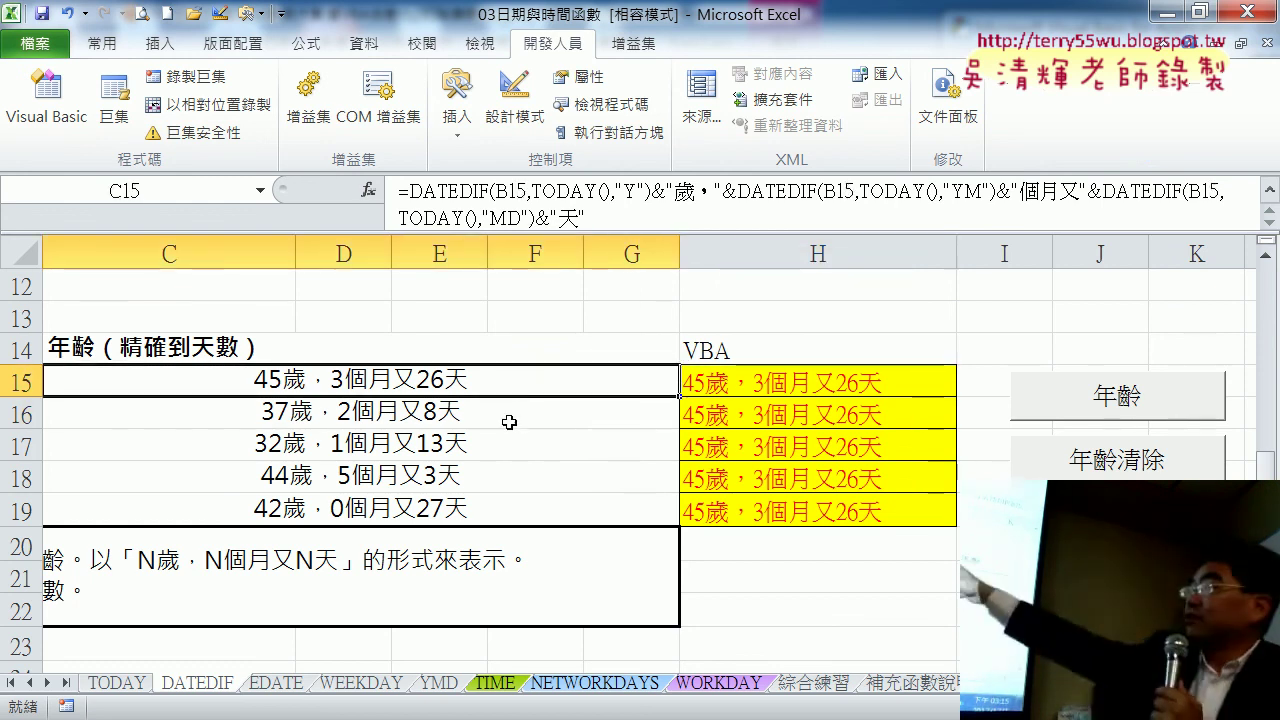
click(509, 423)
click(513, 380)
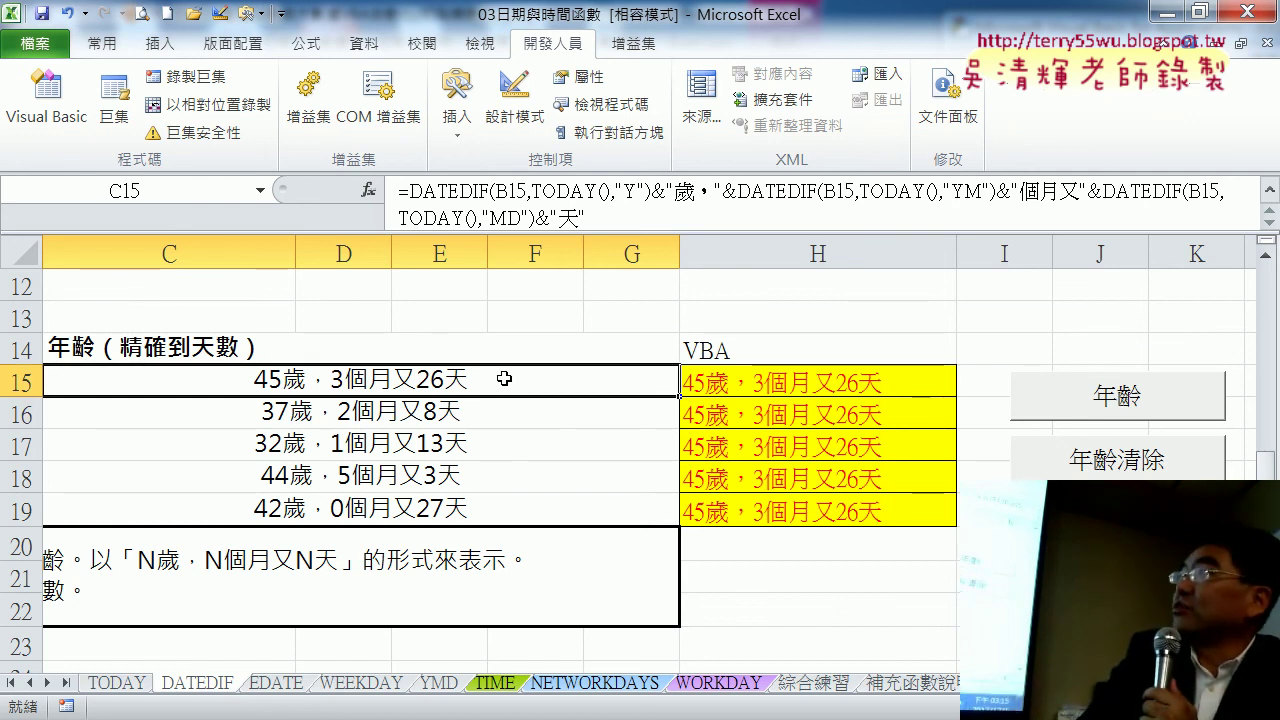
click(430, 404)
click(433, 386)
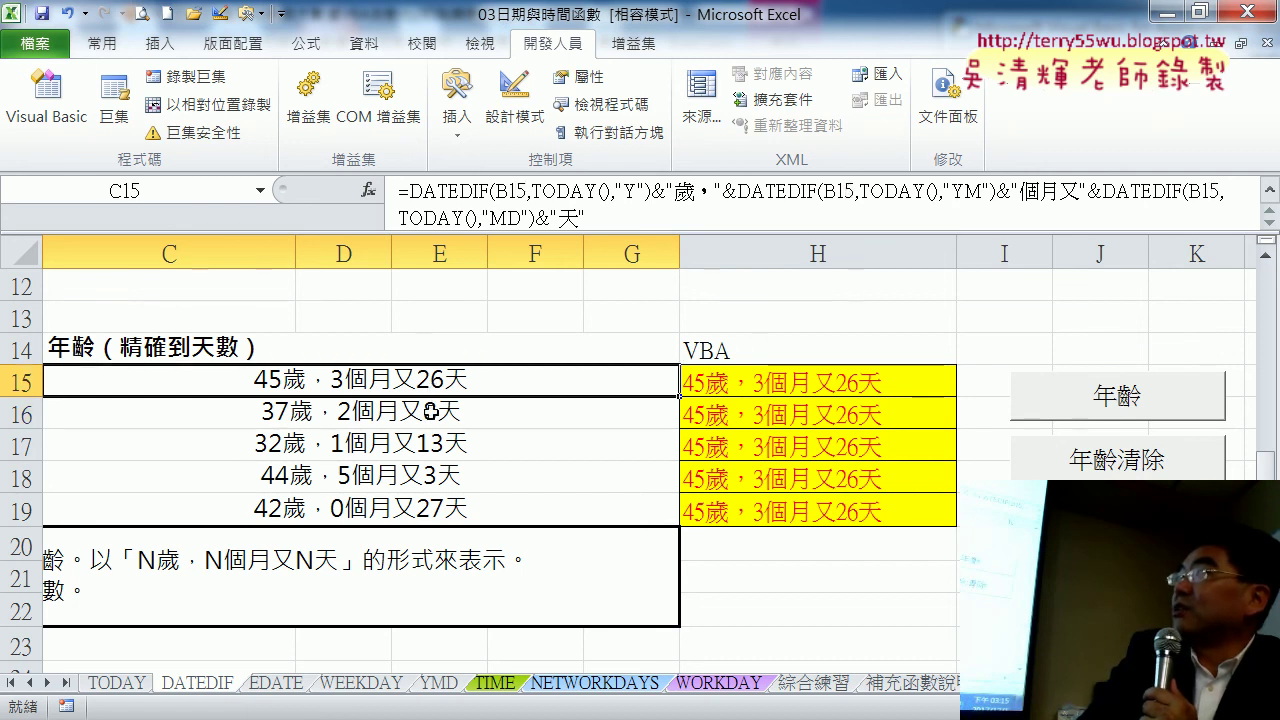
click(430, 411)
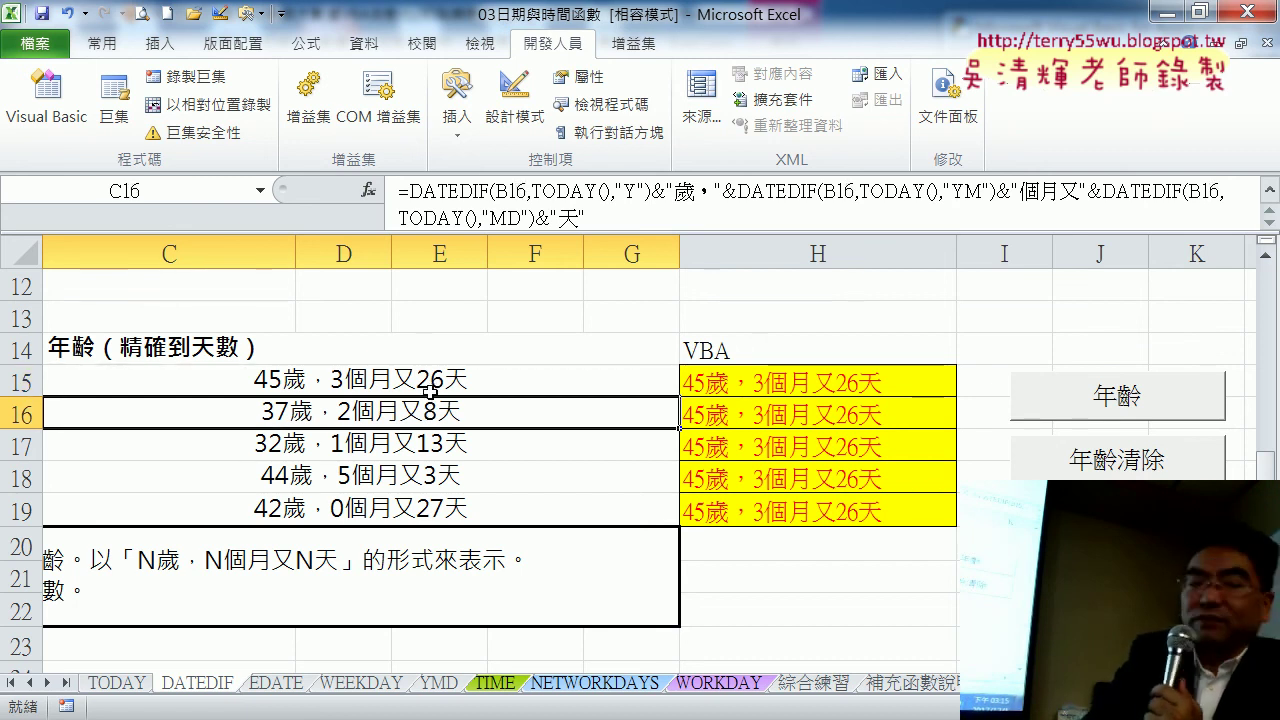
click(430, 386)
click(428, 411)
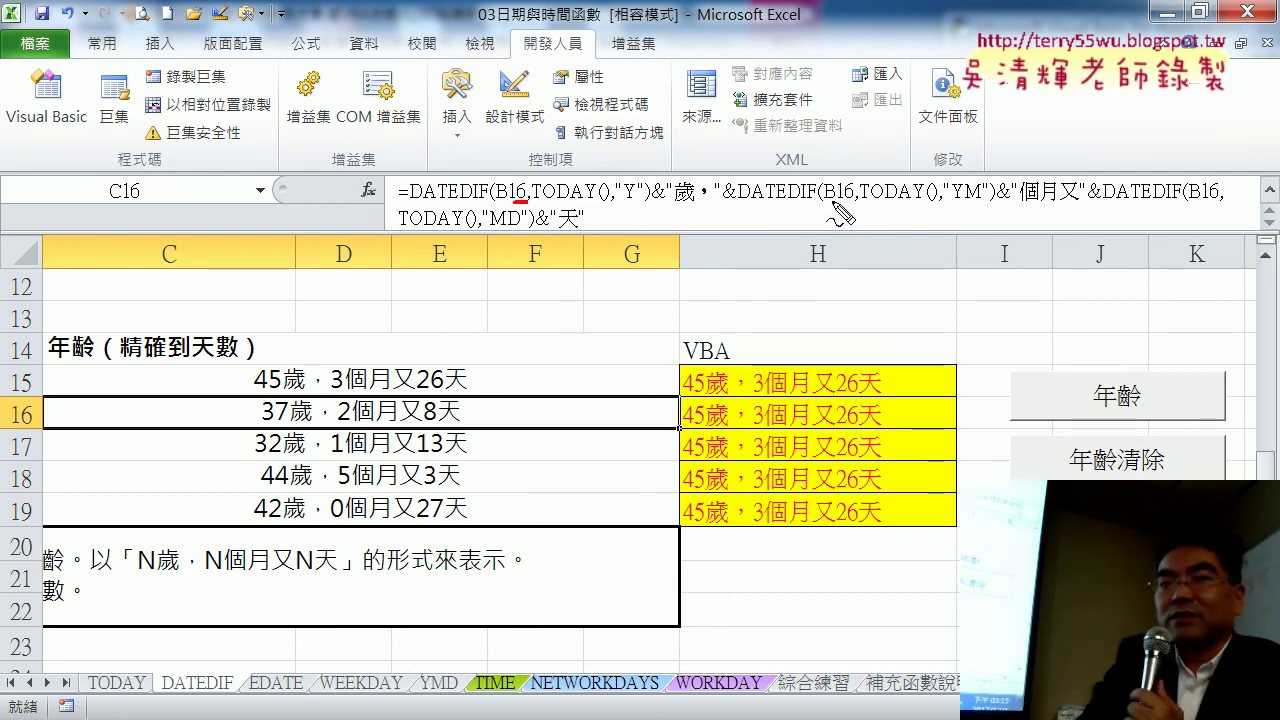
drag(826, 200, 856, 200)
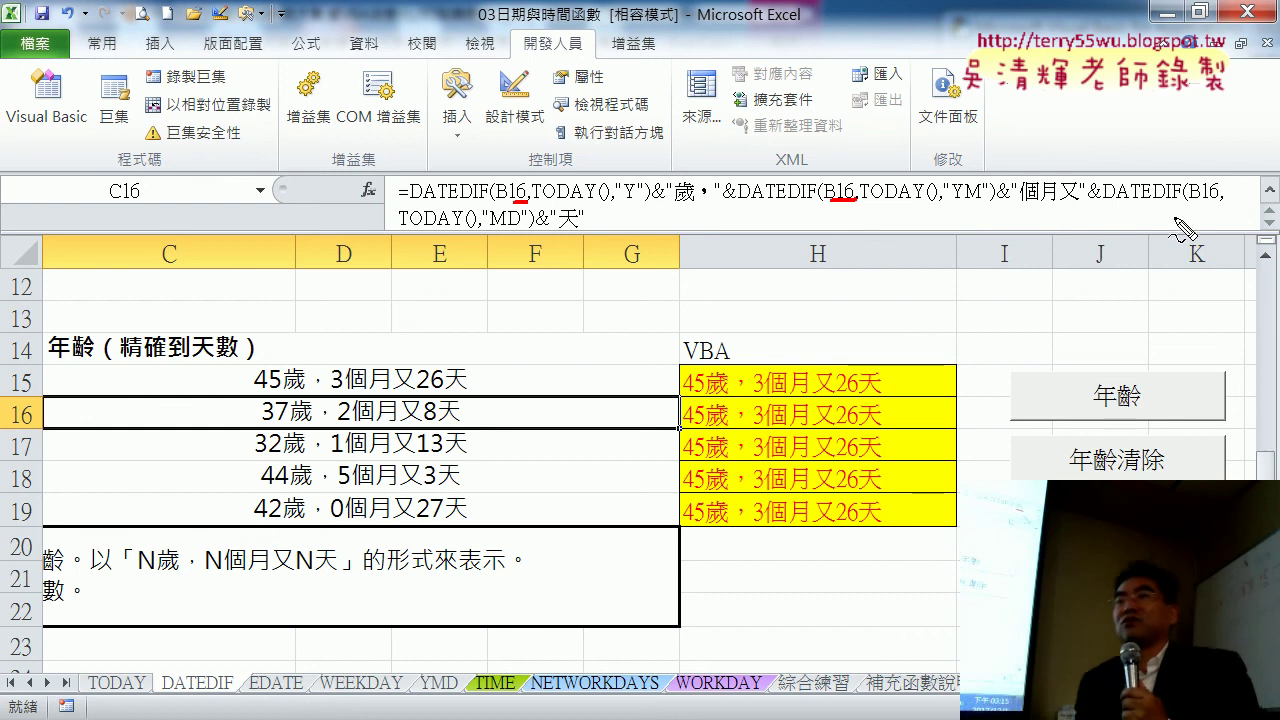
drag(1190, 205, 1222, 205)
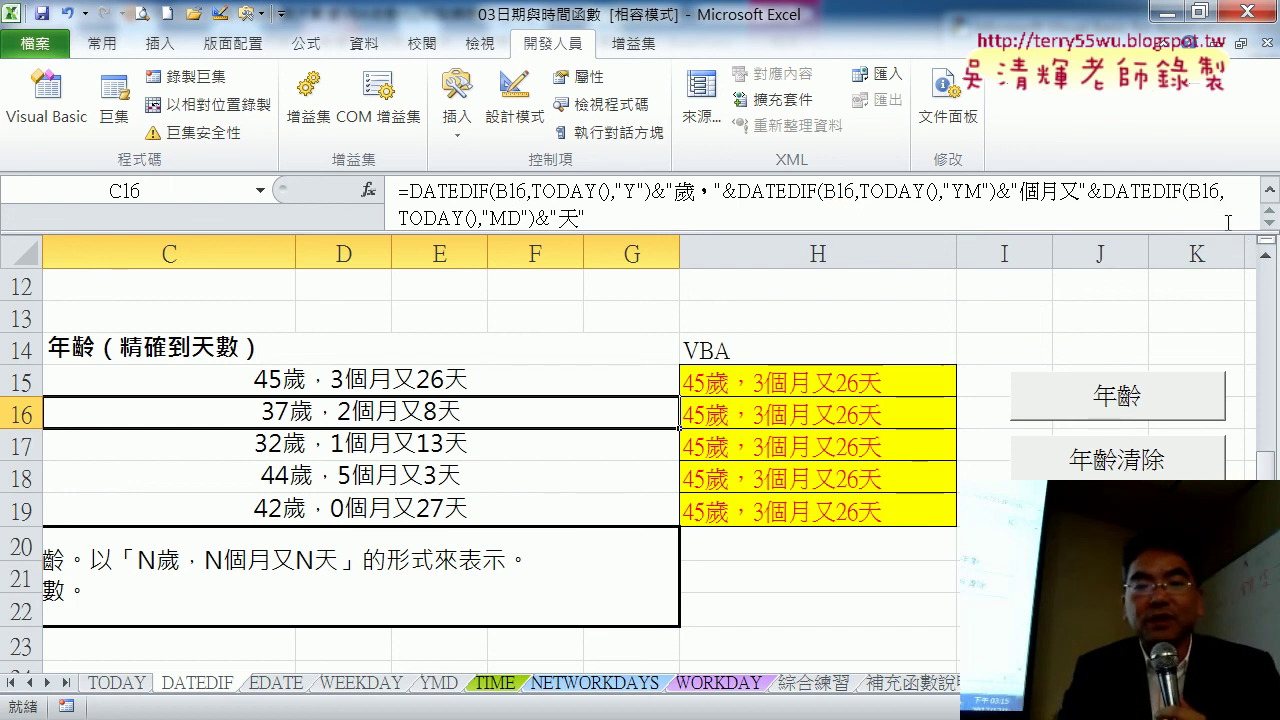
Bring the VBA editor back in front and stretch it across most of the screen.
mouse_move(550, 714)
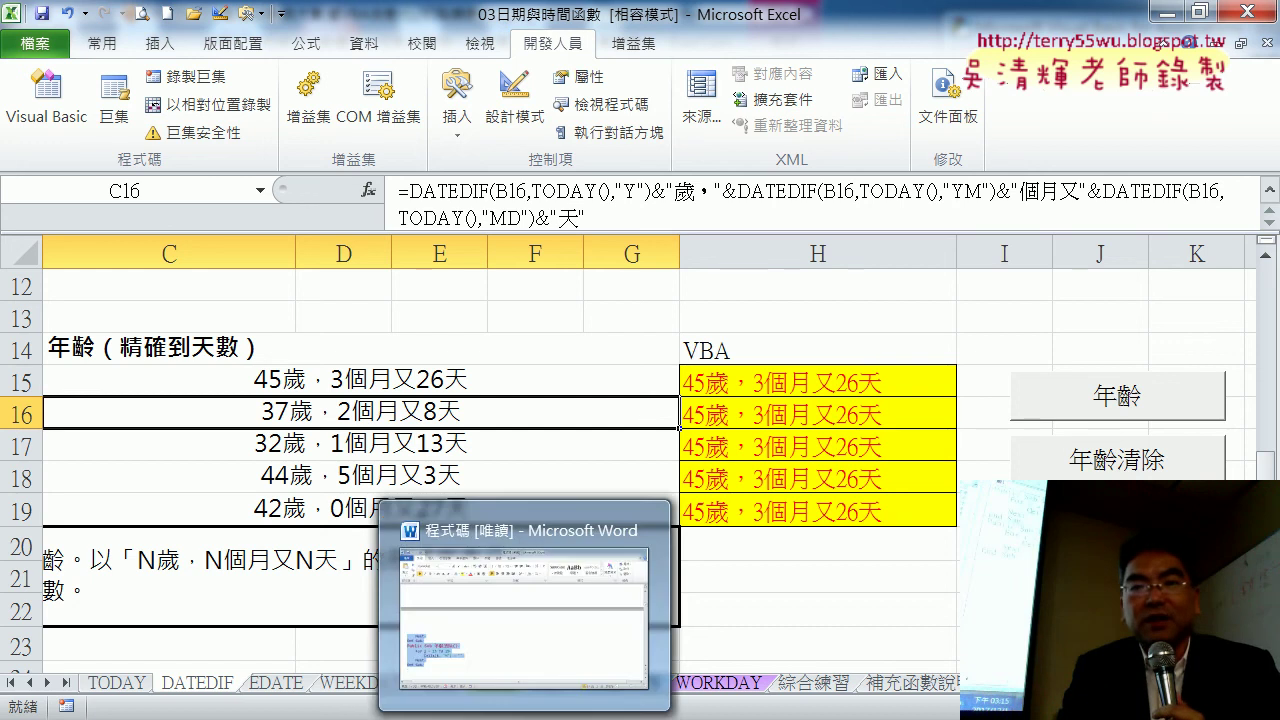
mouse_move(430, 714)
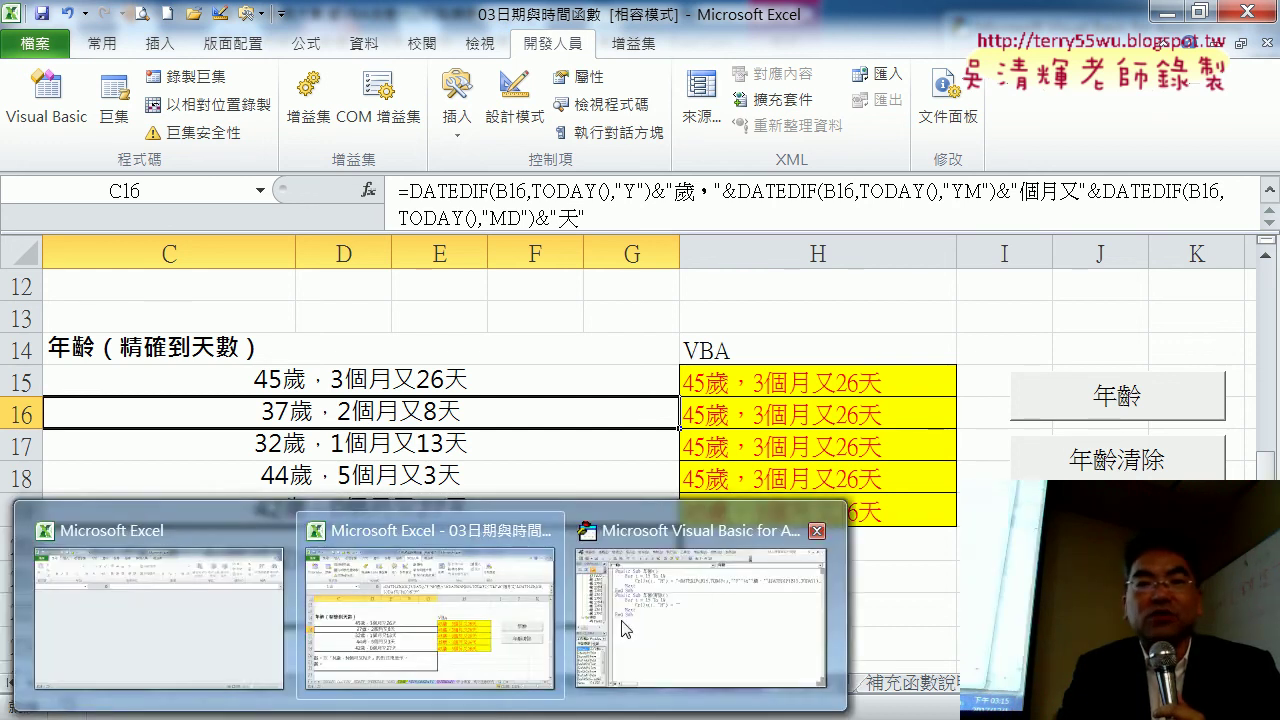
click(622, 628)
drag(1165, 38, 208, 40)
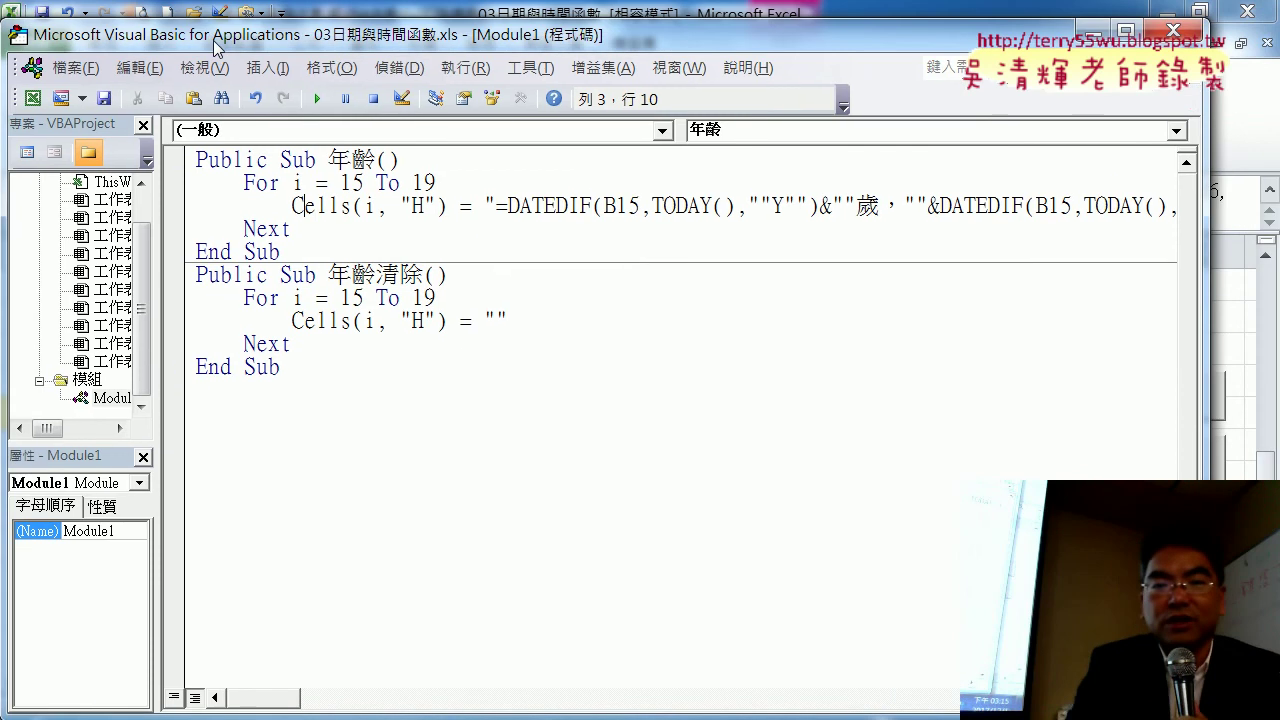
Change the first B15 to B" & i & ", widen the code pane, and select the new piece.
drag(614, 205, 641, 205)
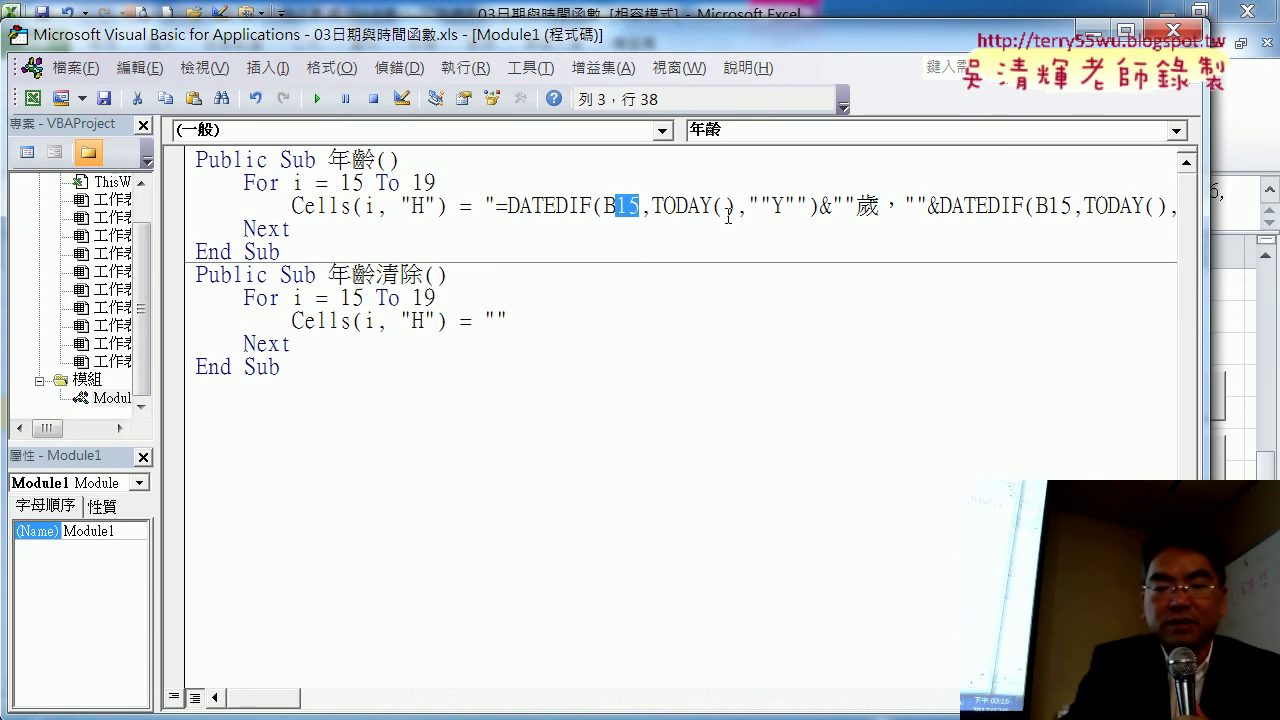
text("")
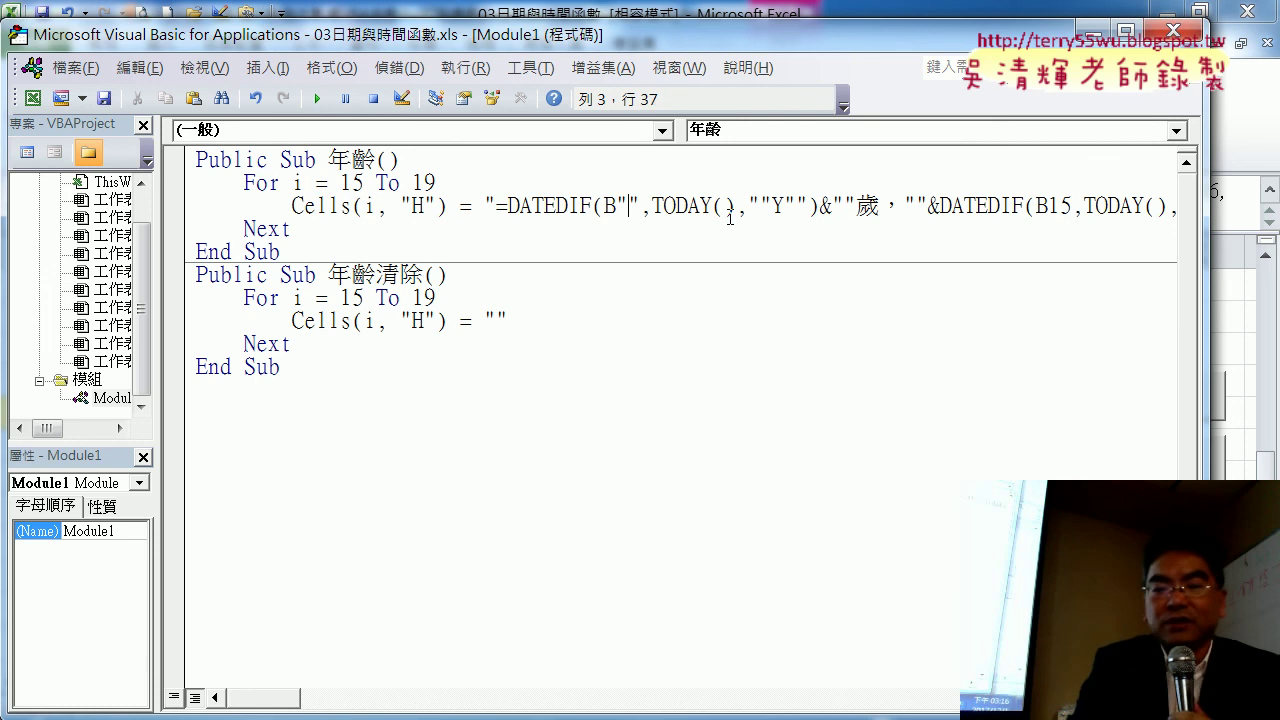
text(&&)
key(Left)
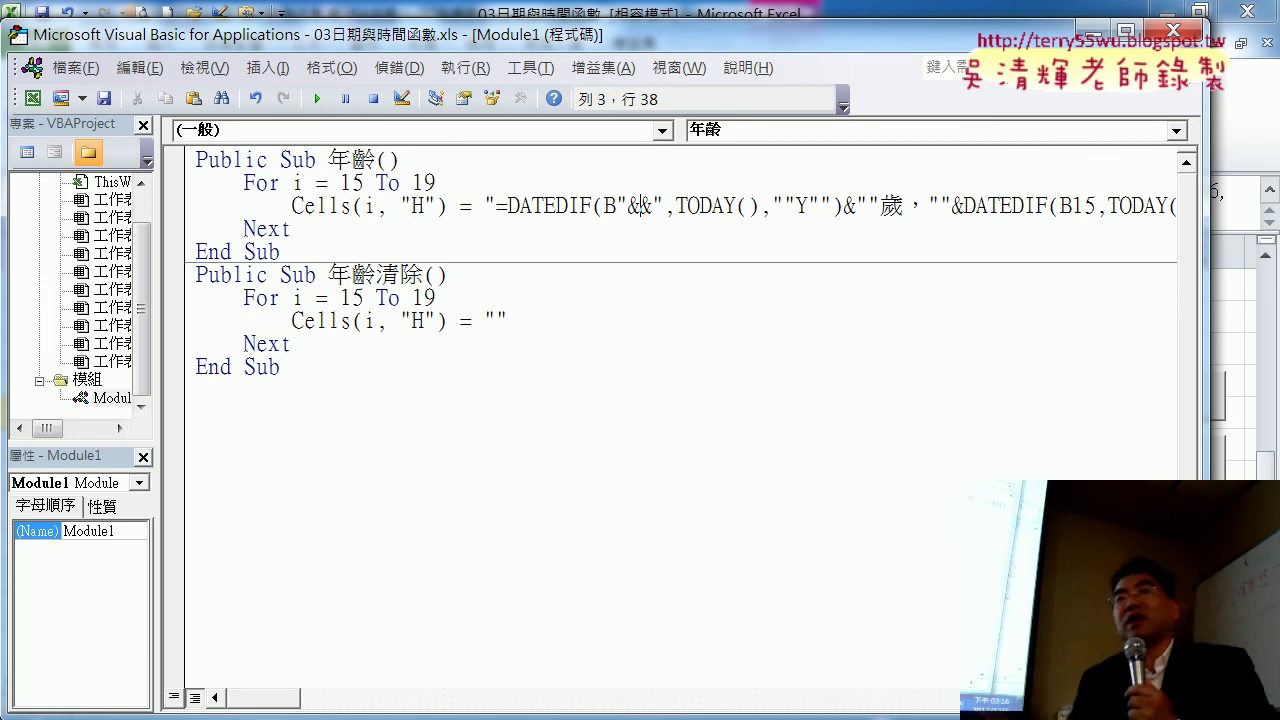
text(i)
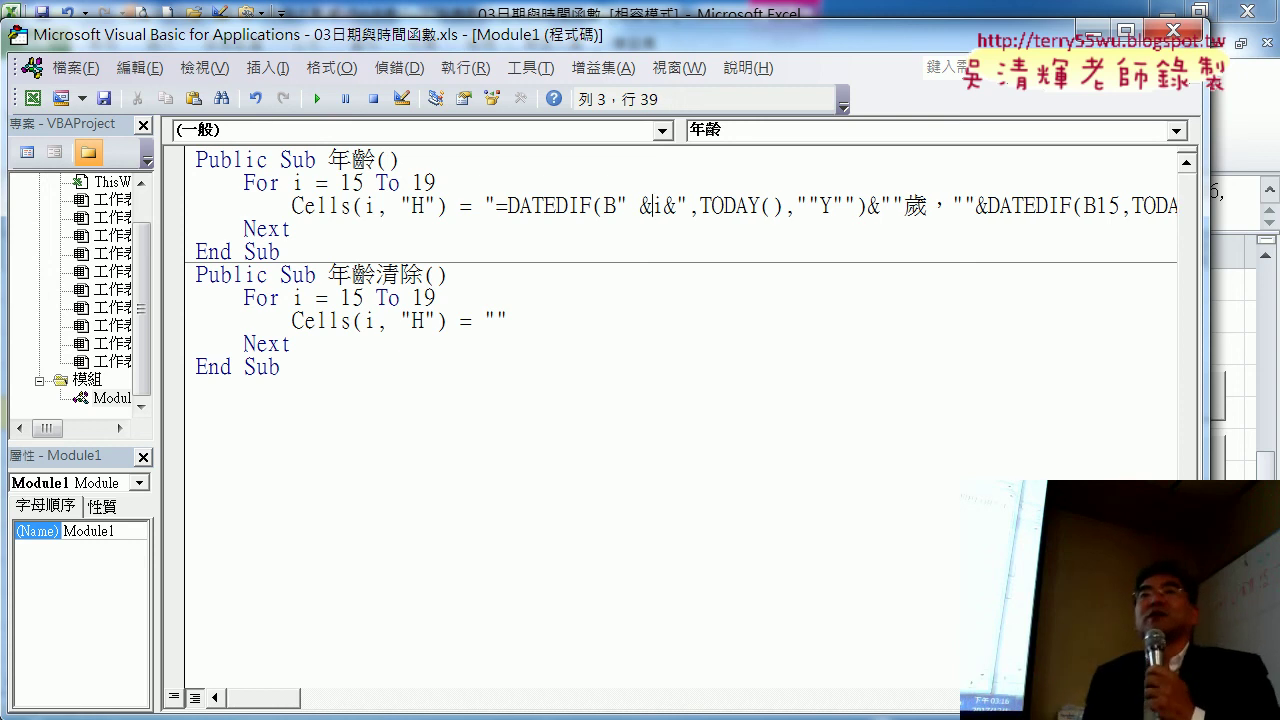
key(Right)
key(Right)
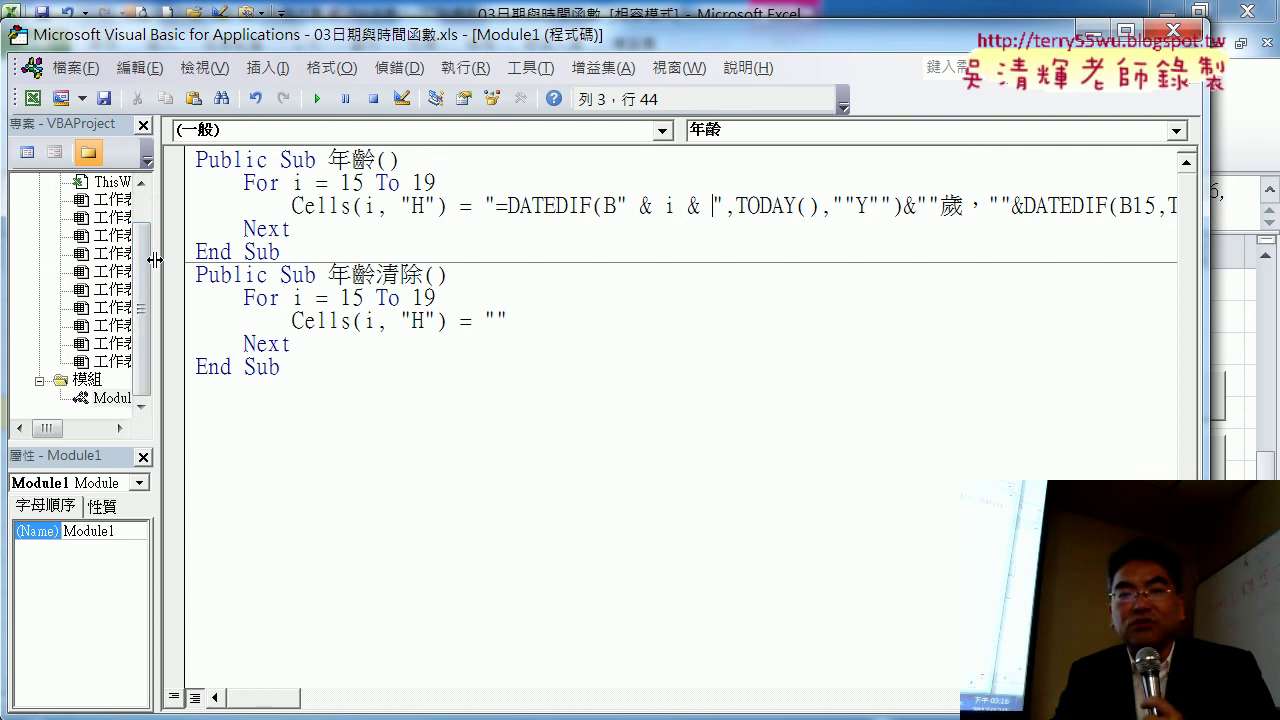
drag(158, 257, 92, 257)
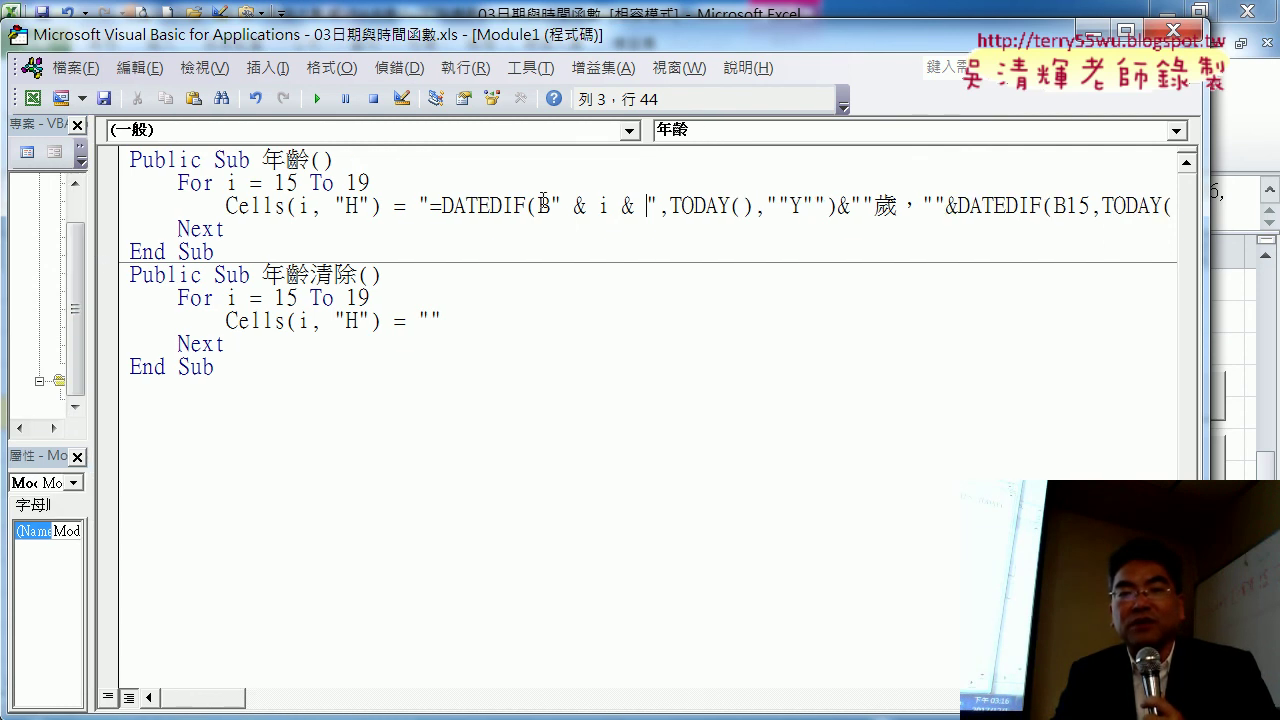
drag(543, 204, 656, 200)
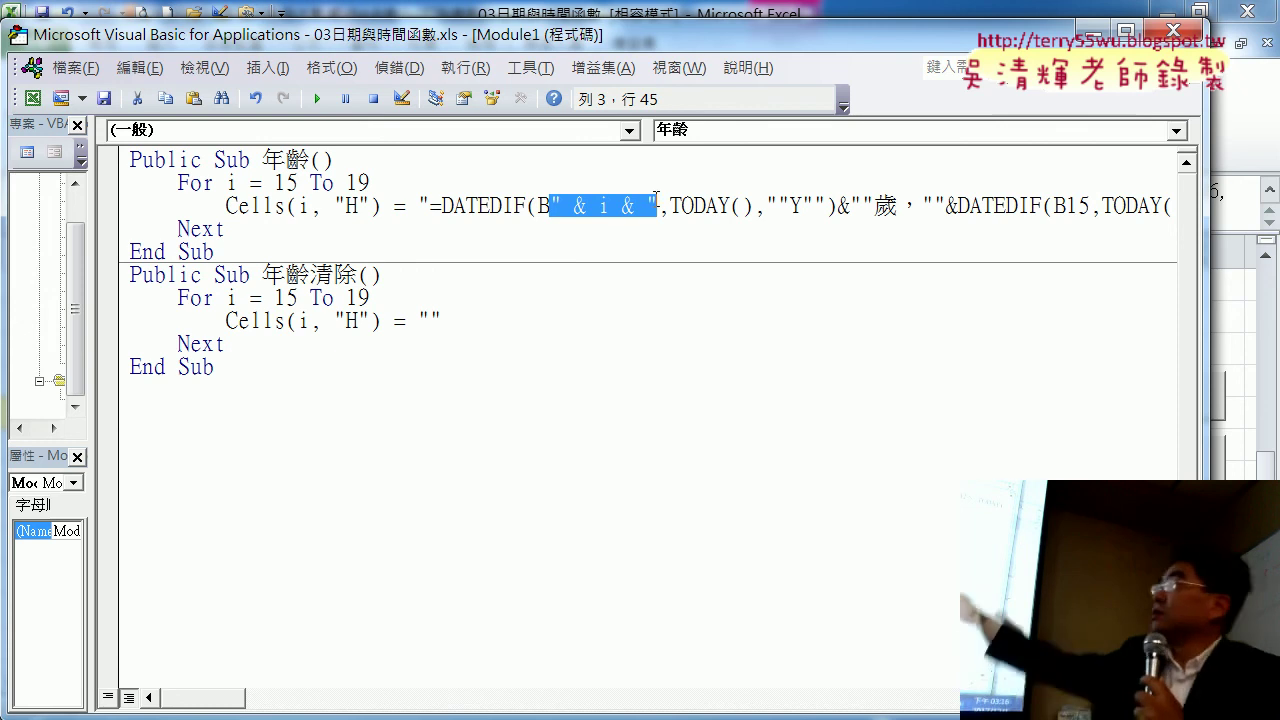
Copy " & i & " and paste it over the 15 in the second and third B15.
right_click(628, 208)
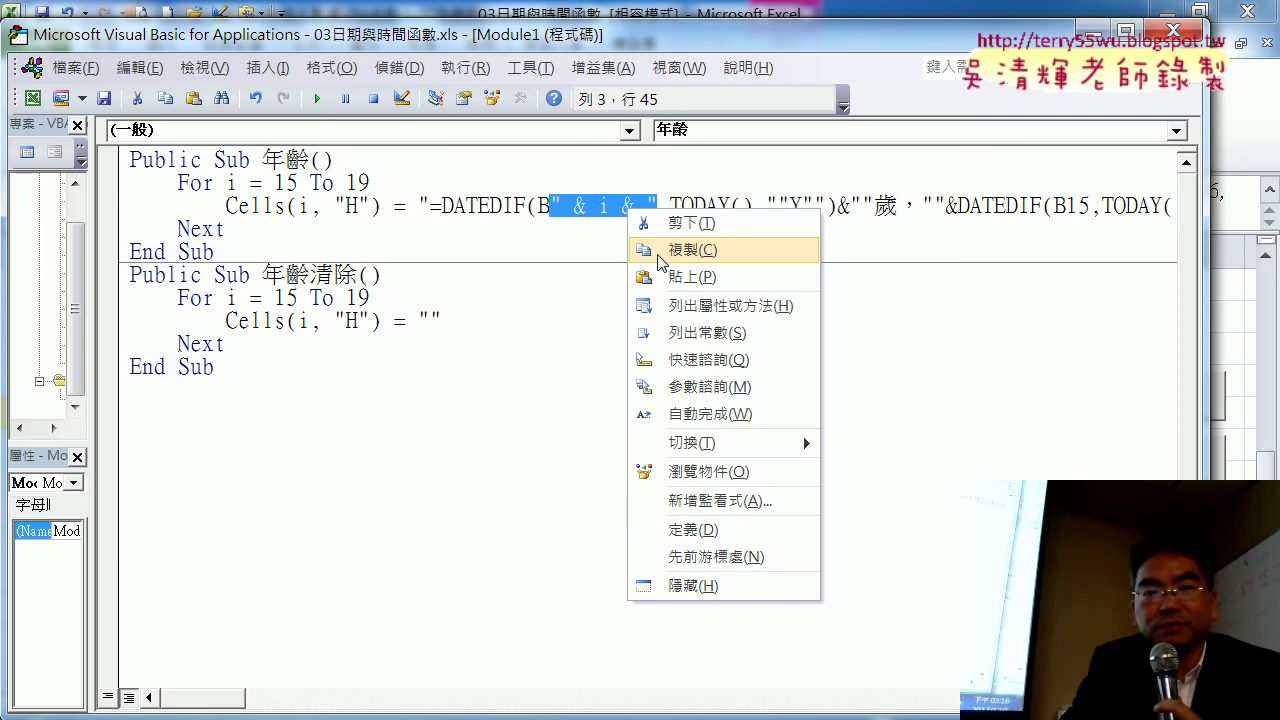
click(661, 258)
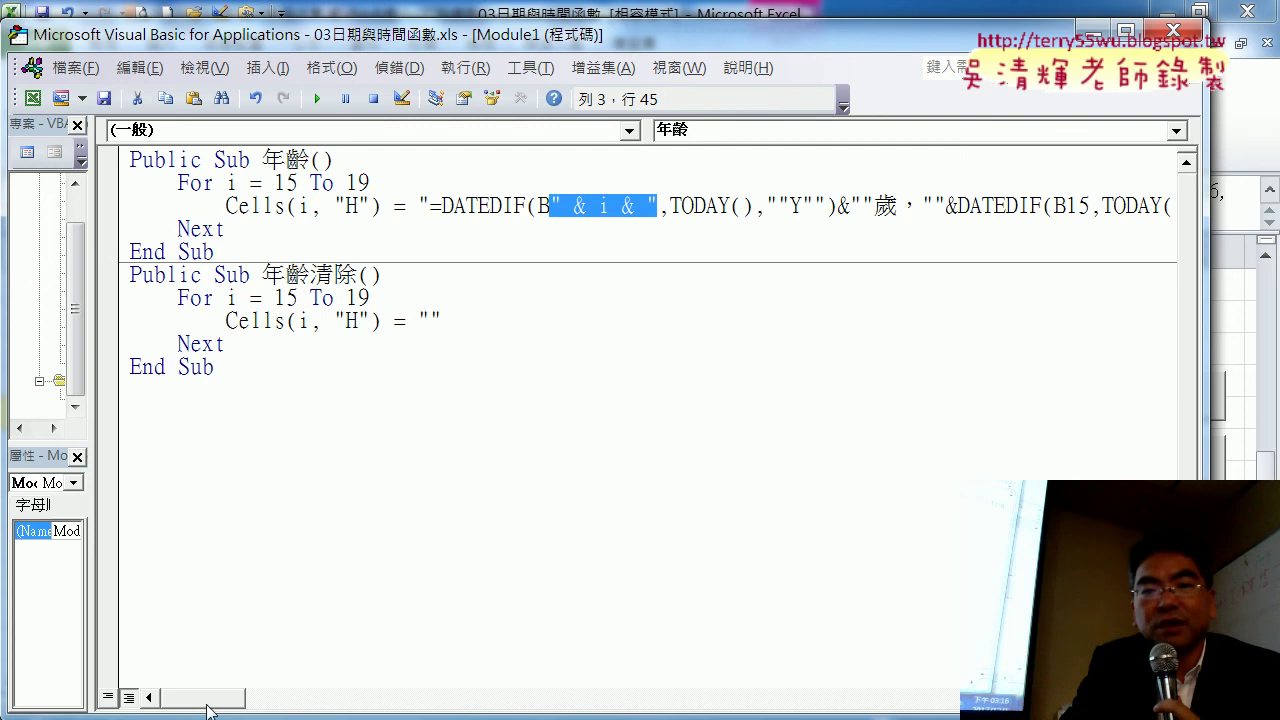
drag(207, 698, 237, 698)
drag(706, 206, 720, 206)
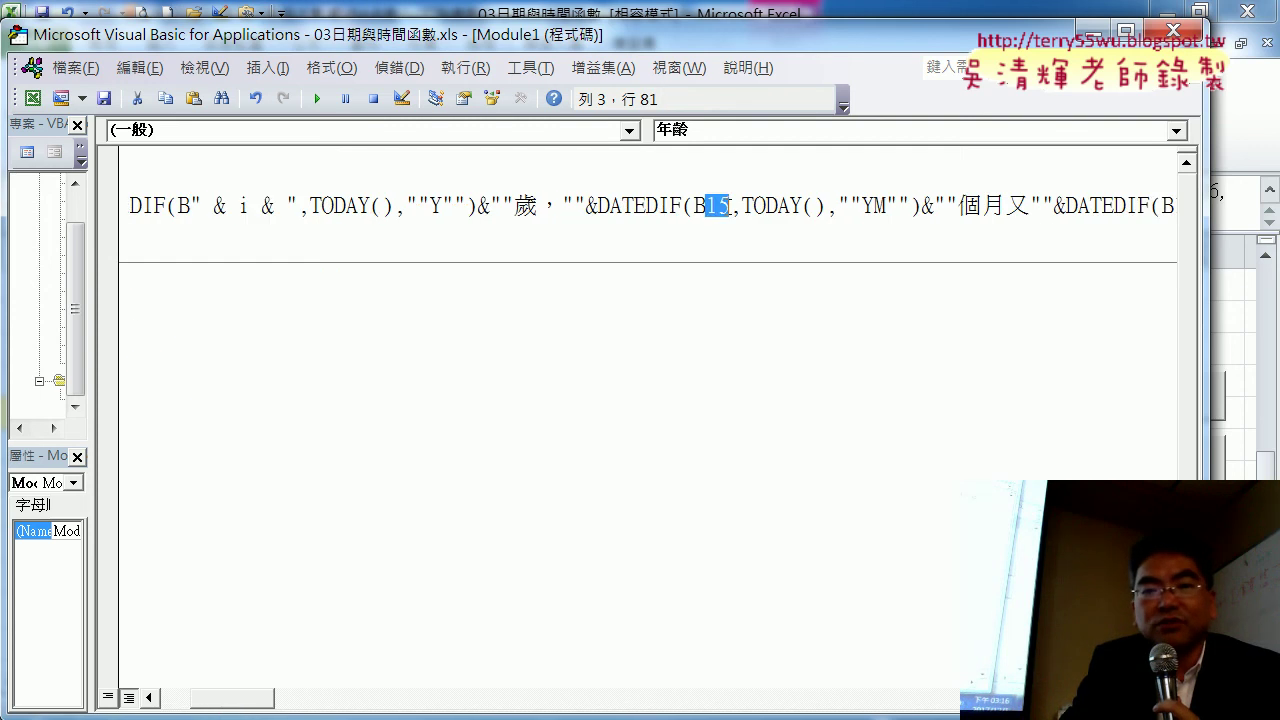
right_click(716, 212)
click(750, 272)
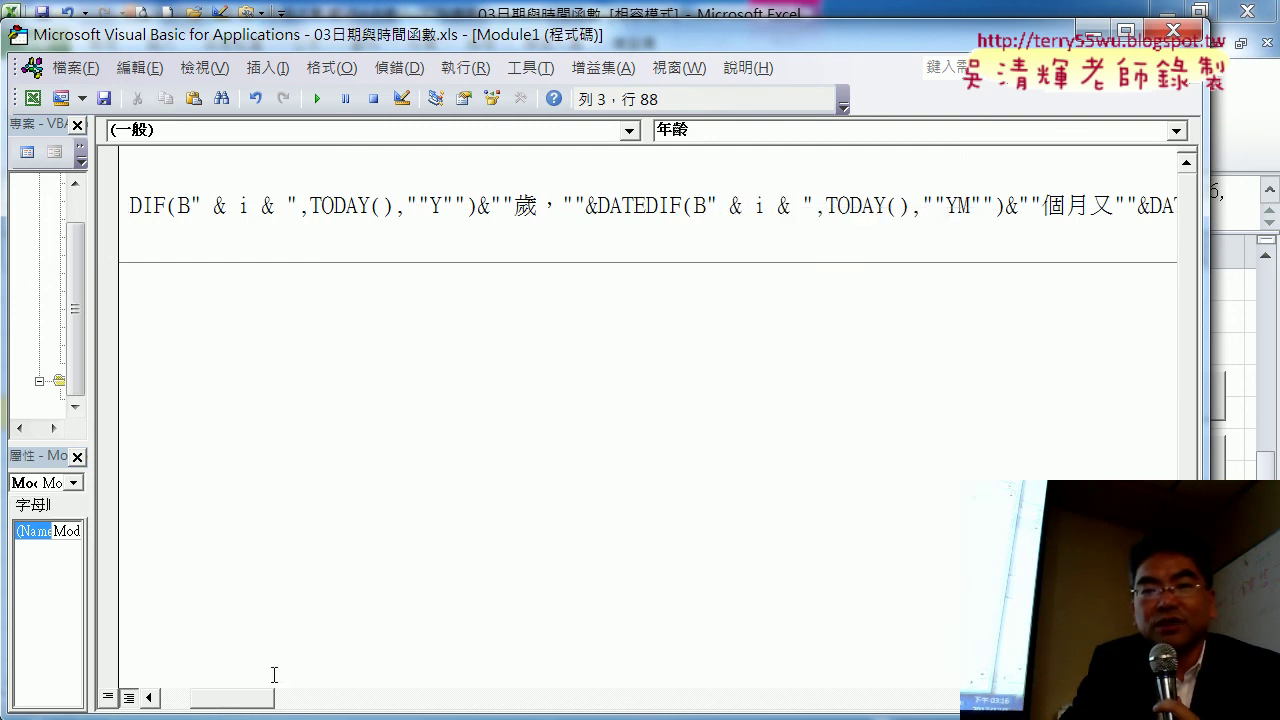
drag(246, 700, 279, 707)
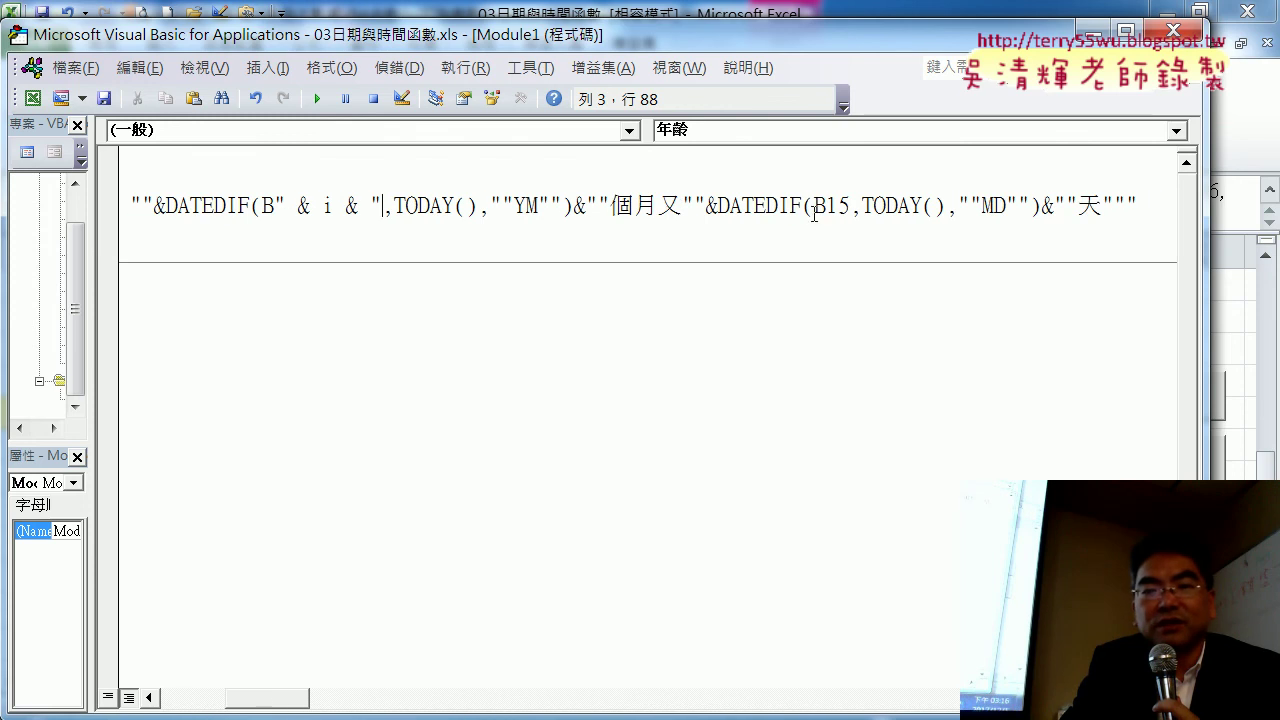
drag(825, 208, 837, 208)
right_click(840, 218)
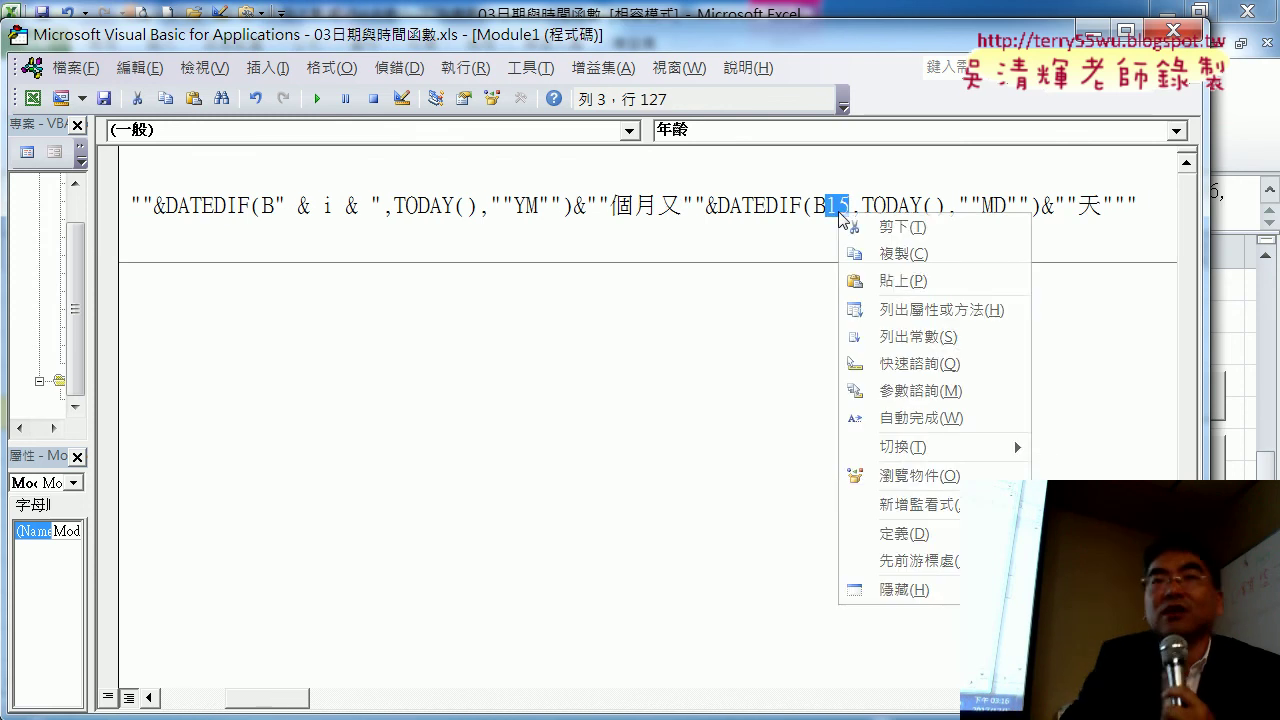
click(880, 282)
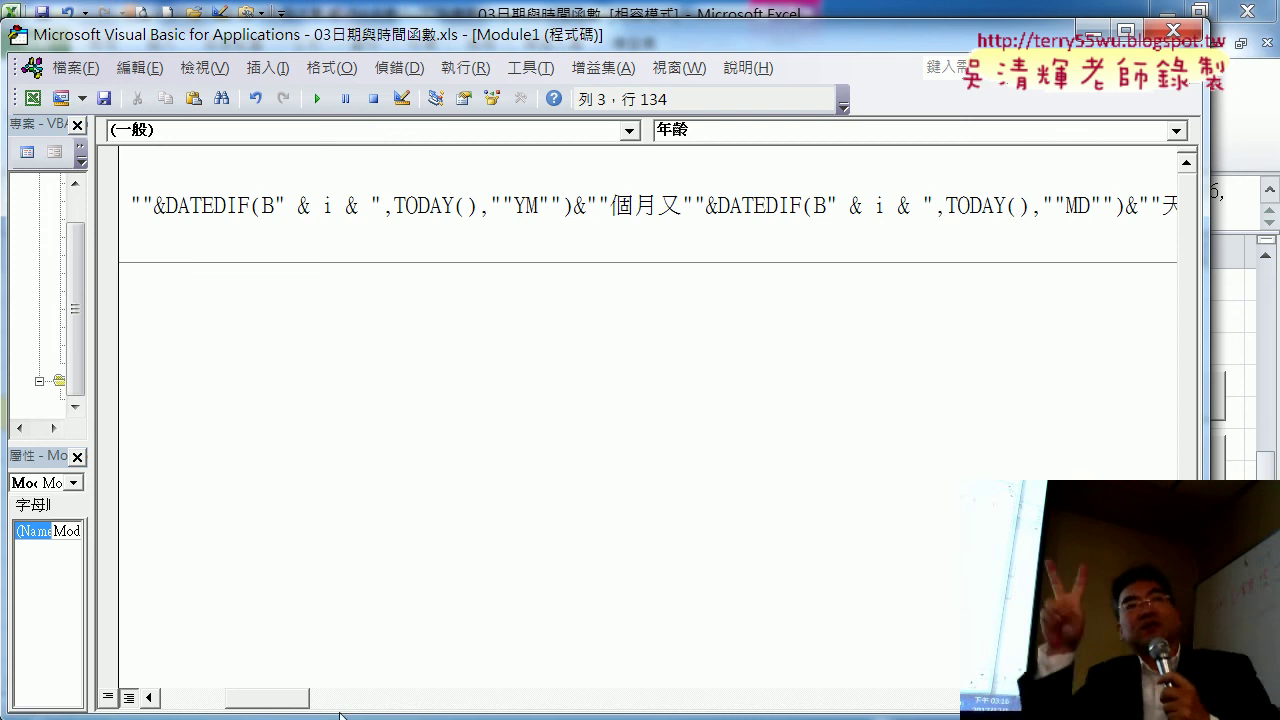
scroll(359, 437, left, 10)
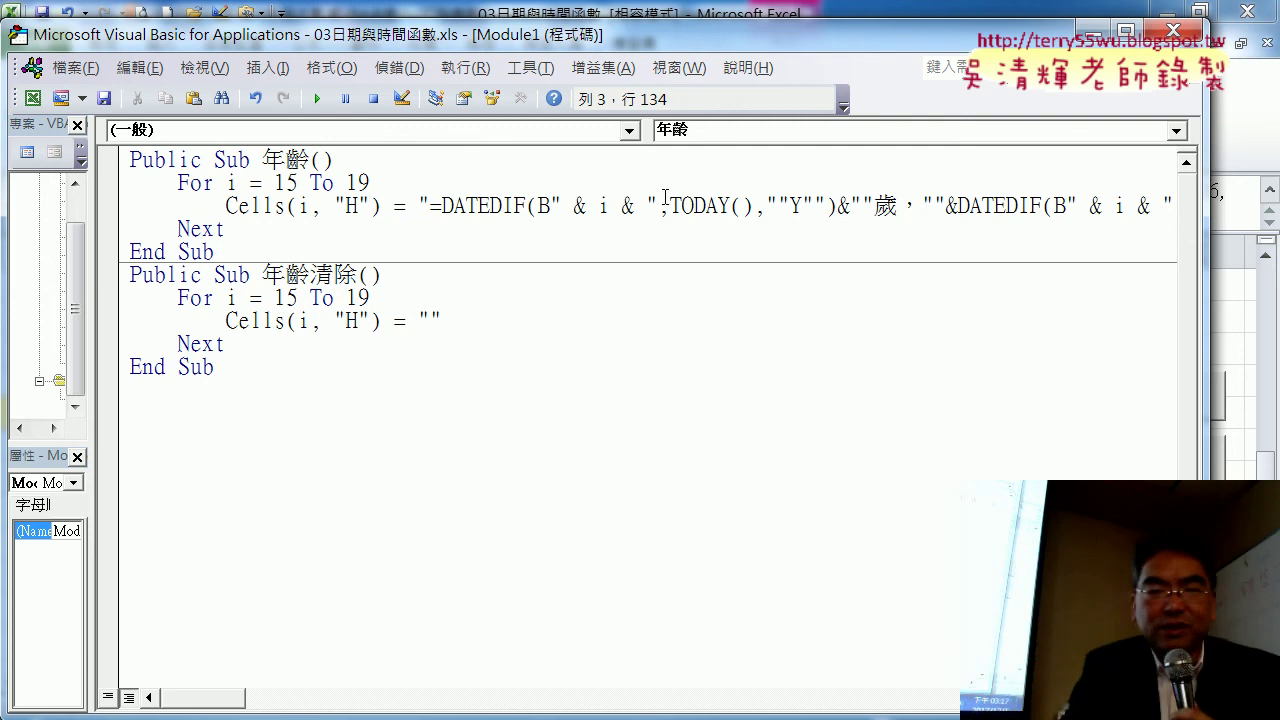
Select the first " & i & " piece and retype it with quotes and ampersands.
drag(659, 206, 549, 206)
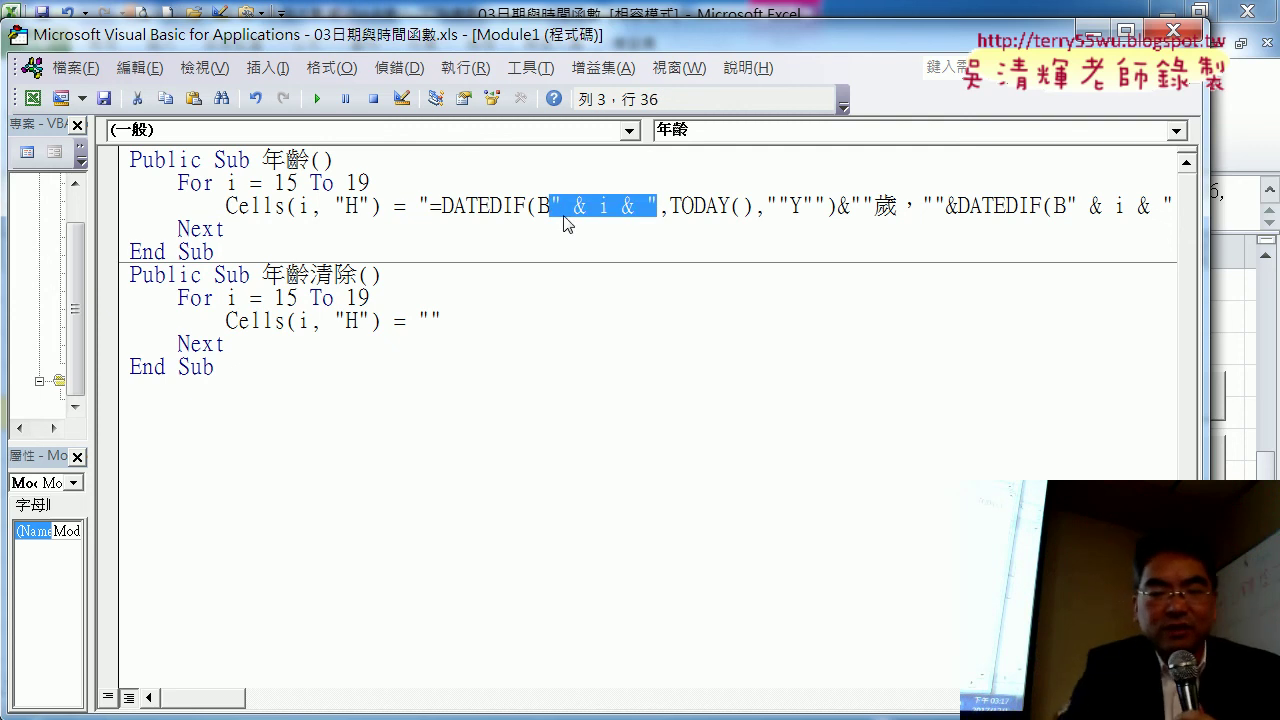
text(")
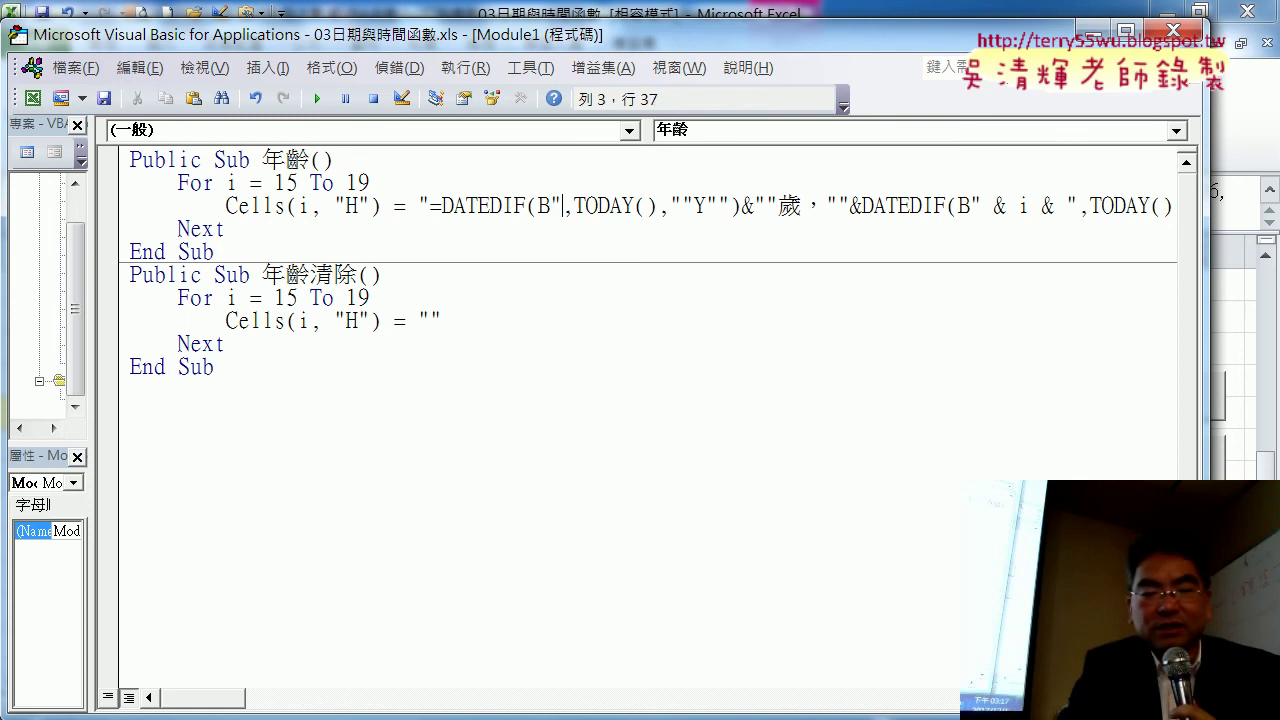
text(")
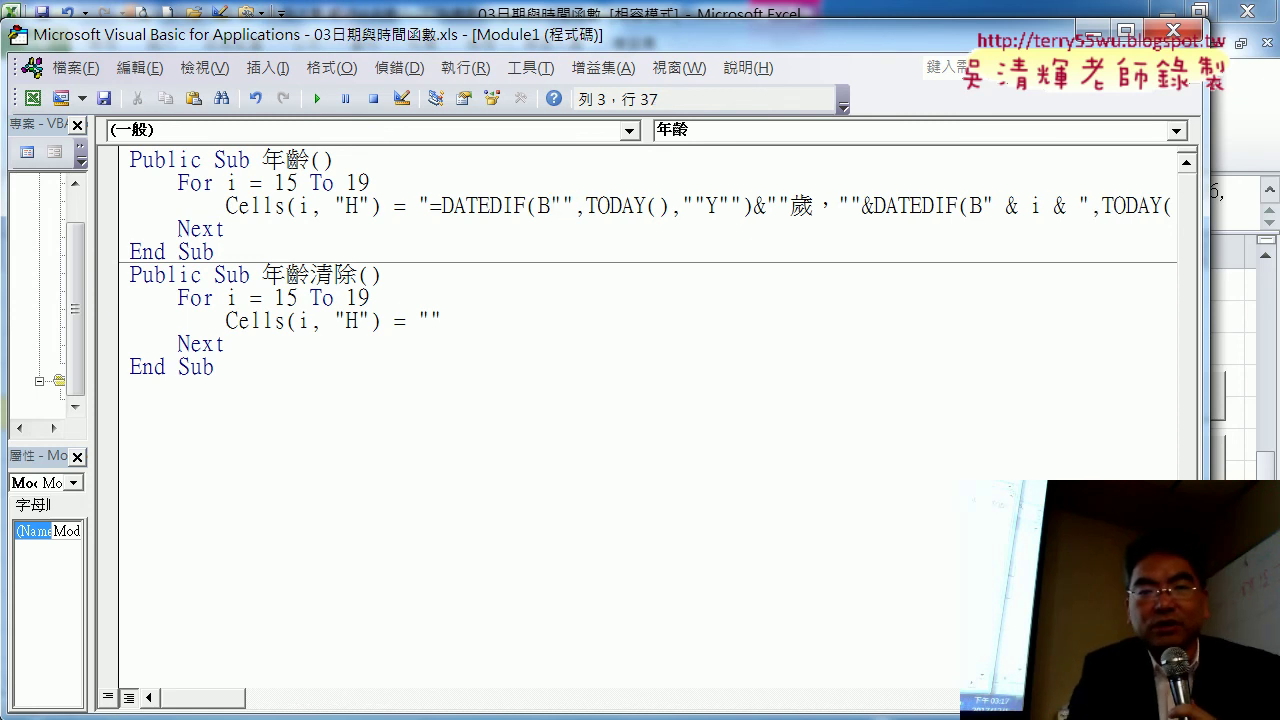
text(&&)
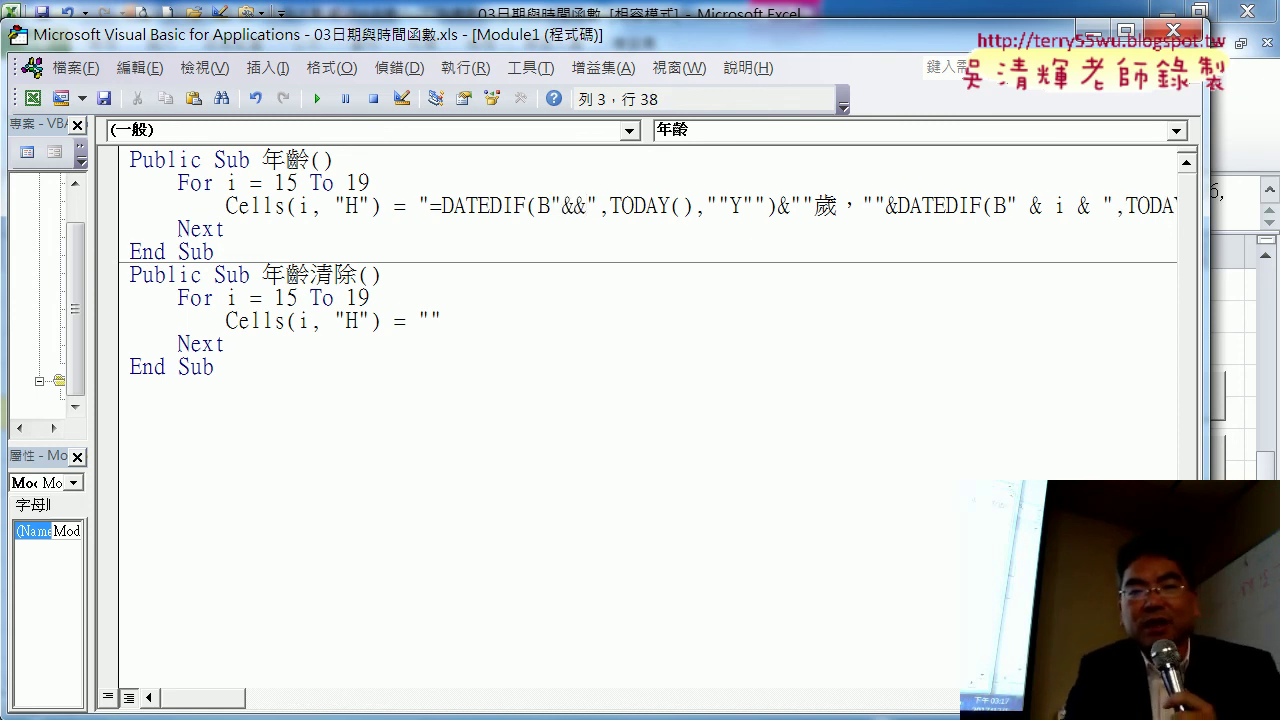
text(i)
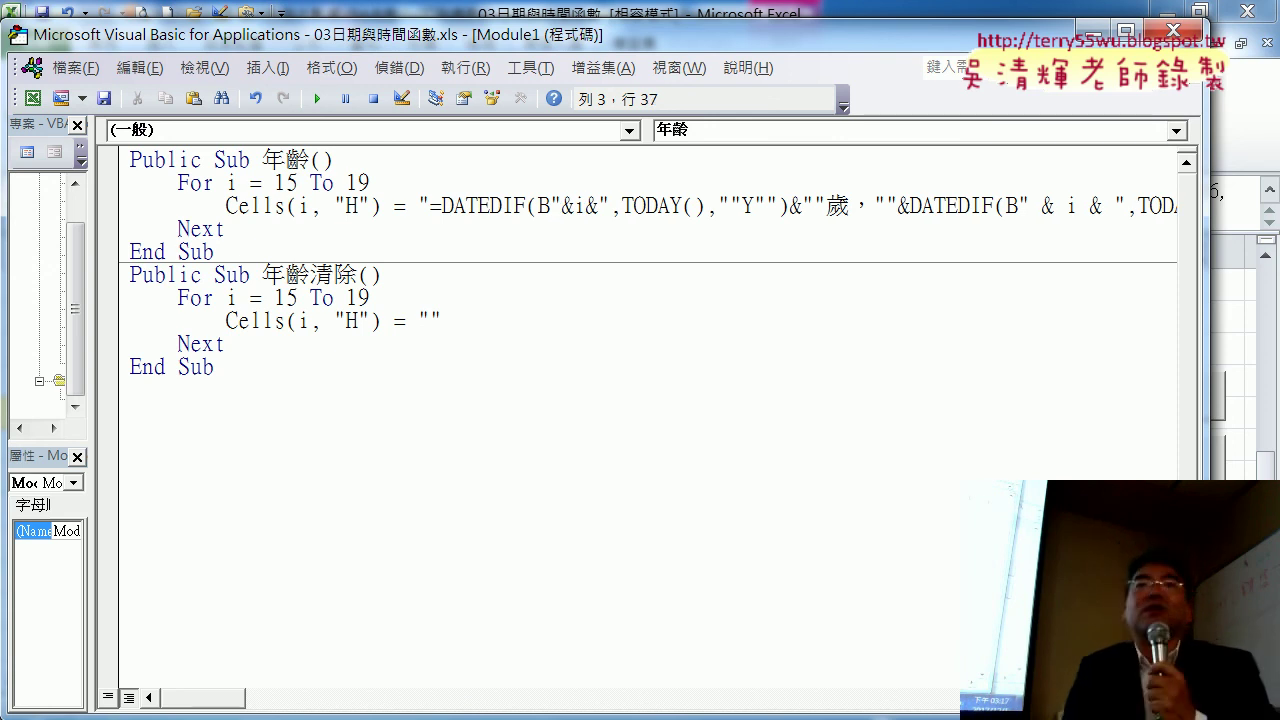
text( & i )
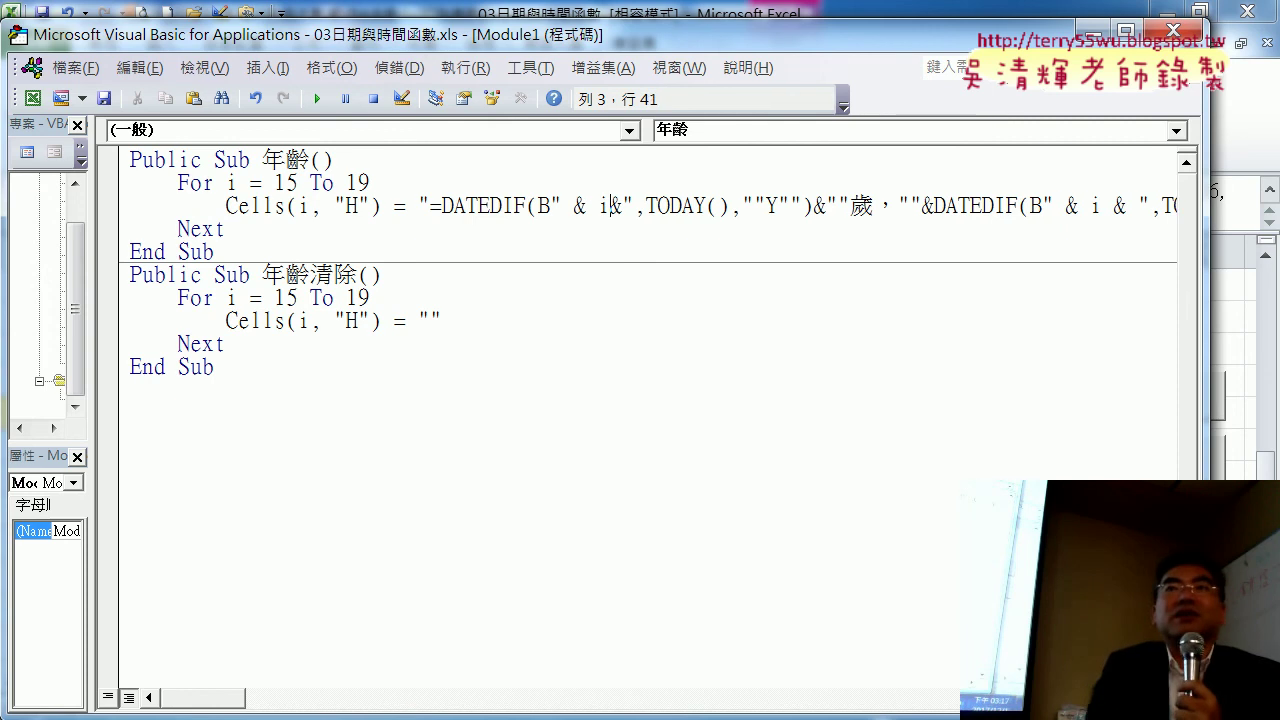
text(&)
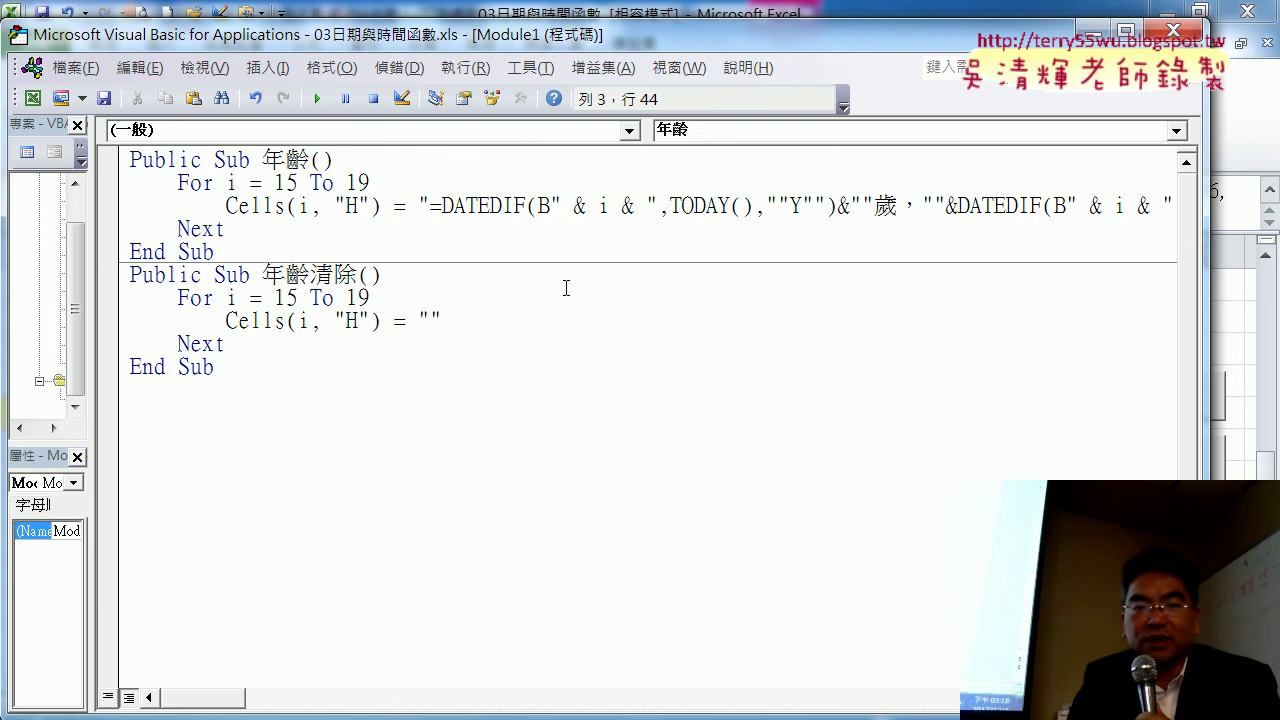
mouse_move(466, 712)
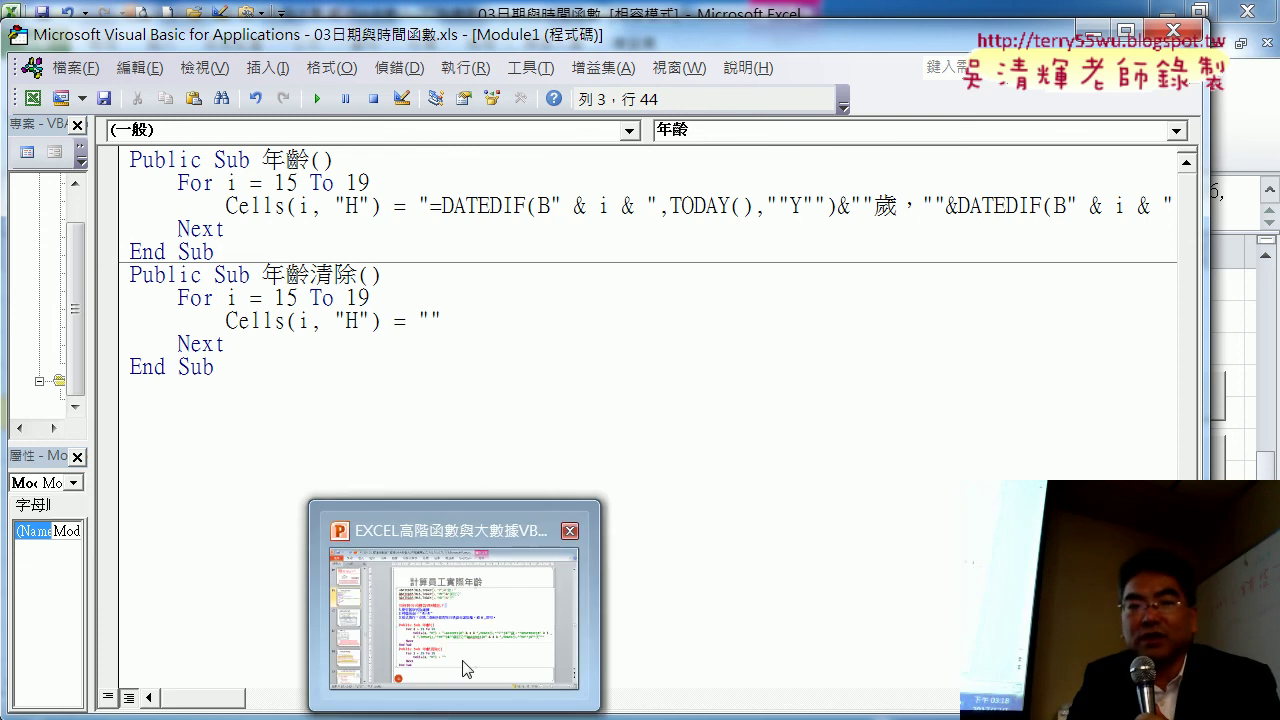
click(466, 591)
scroll(554, 598, down, 2)
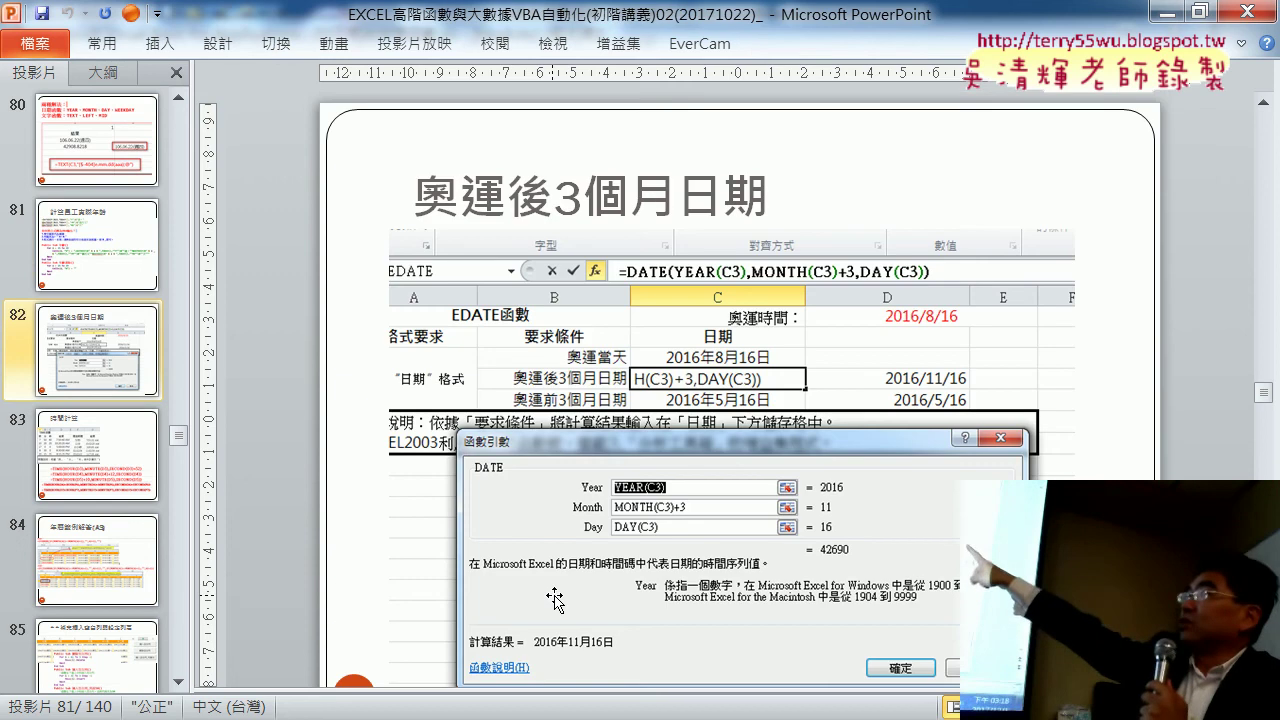
click(513, 303)
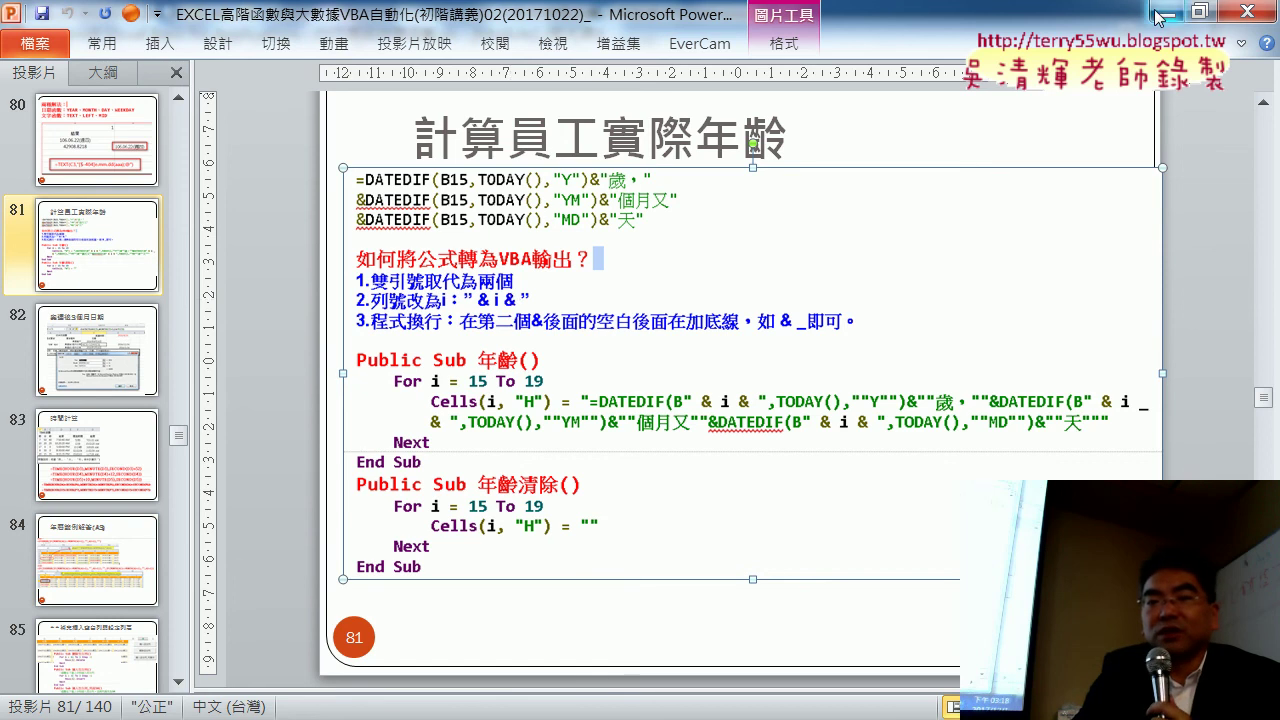
click(1163, 12)
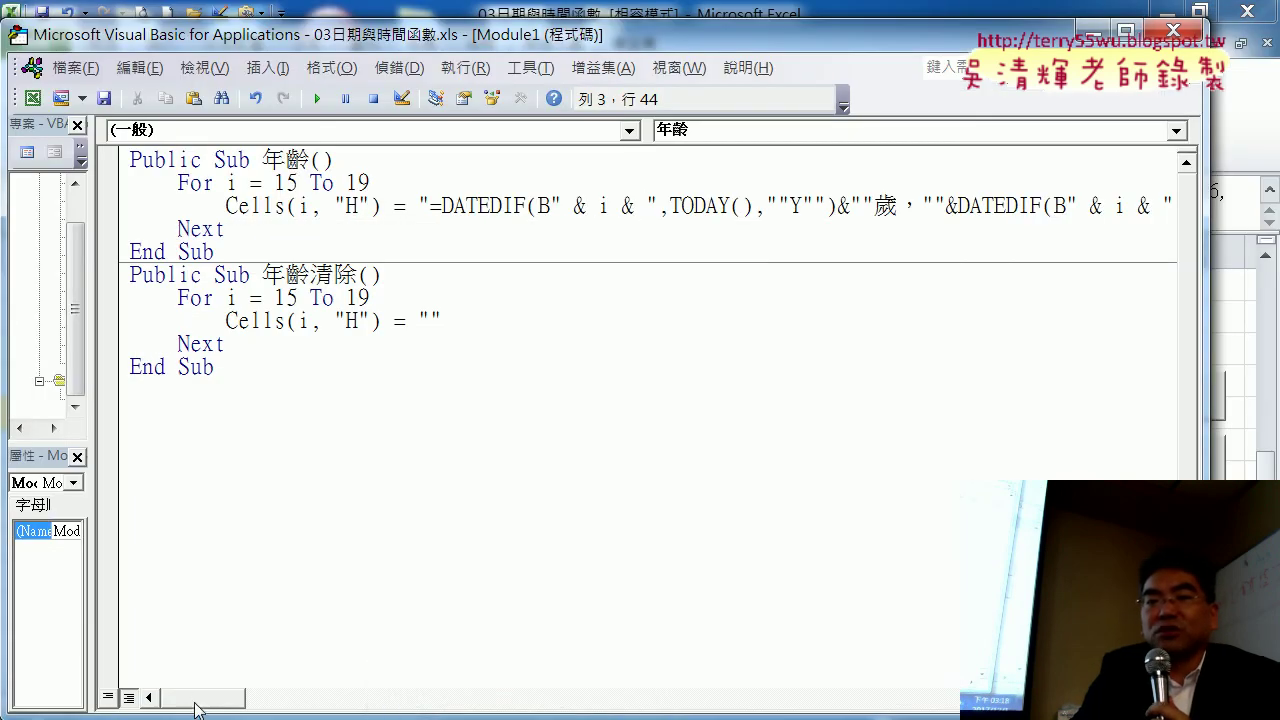
Place the insertion point just after the first & i & in the DATEDIF line.
mouse_move(195, 708)
mouse_down()
mouse_move(228, 710)
mouse_move(127, 710)
mouse_up()
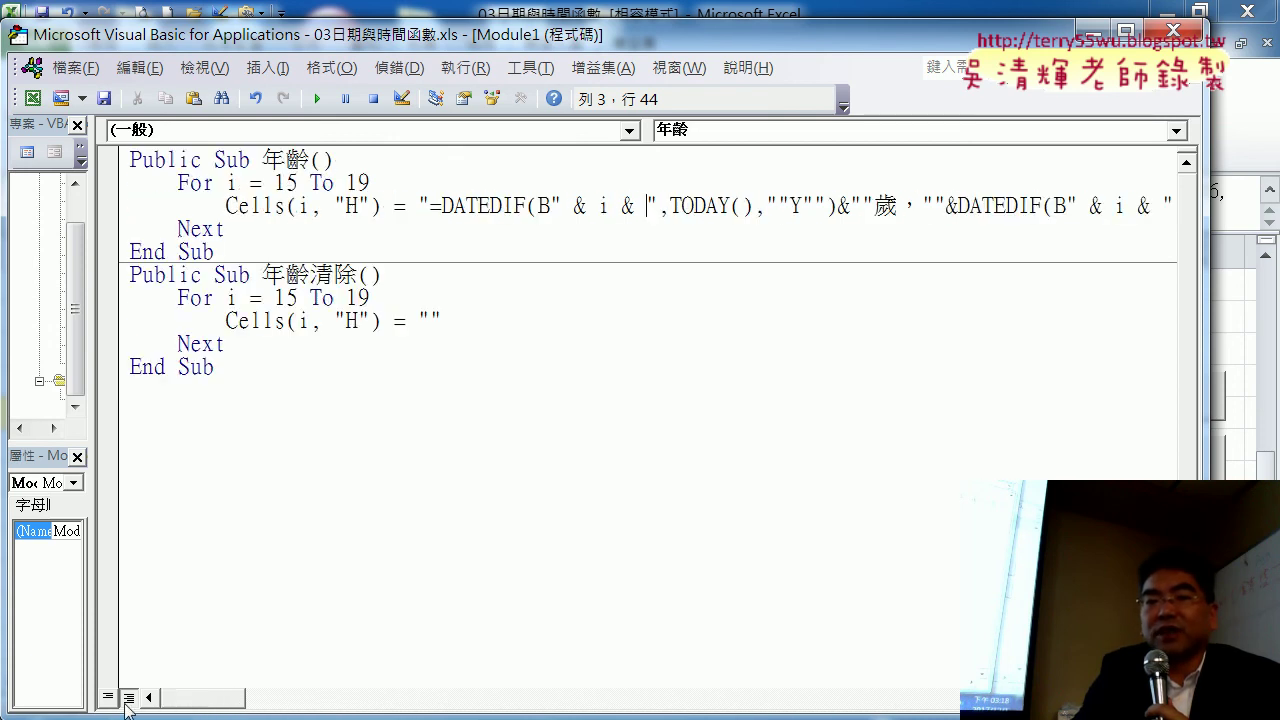
click(620, 205)
click(634, 205)
click(646, 205)
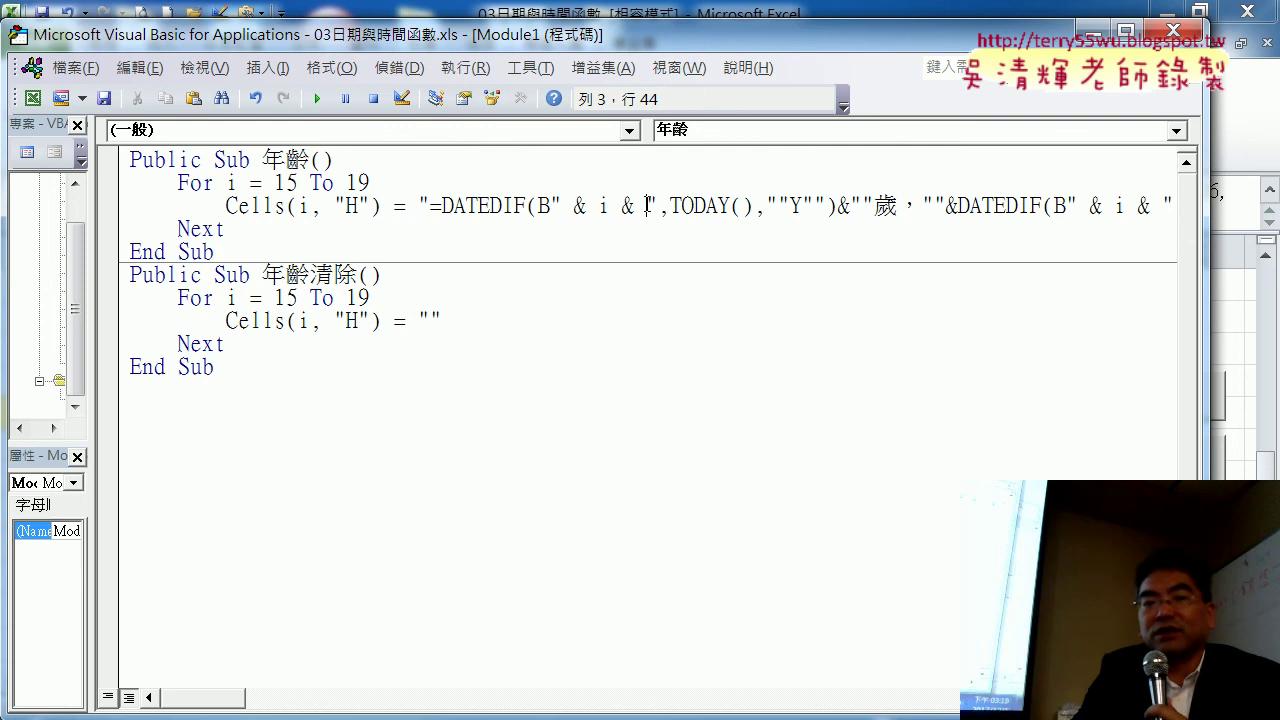
double_click(576, 205)
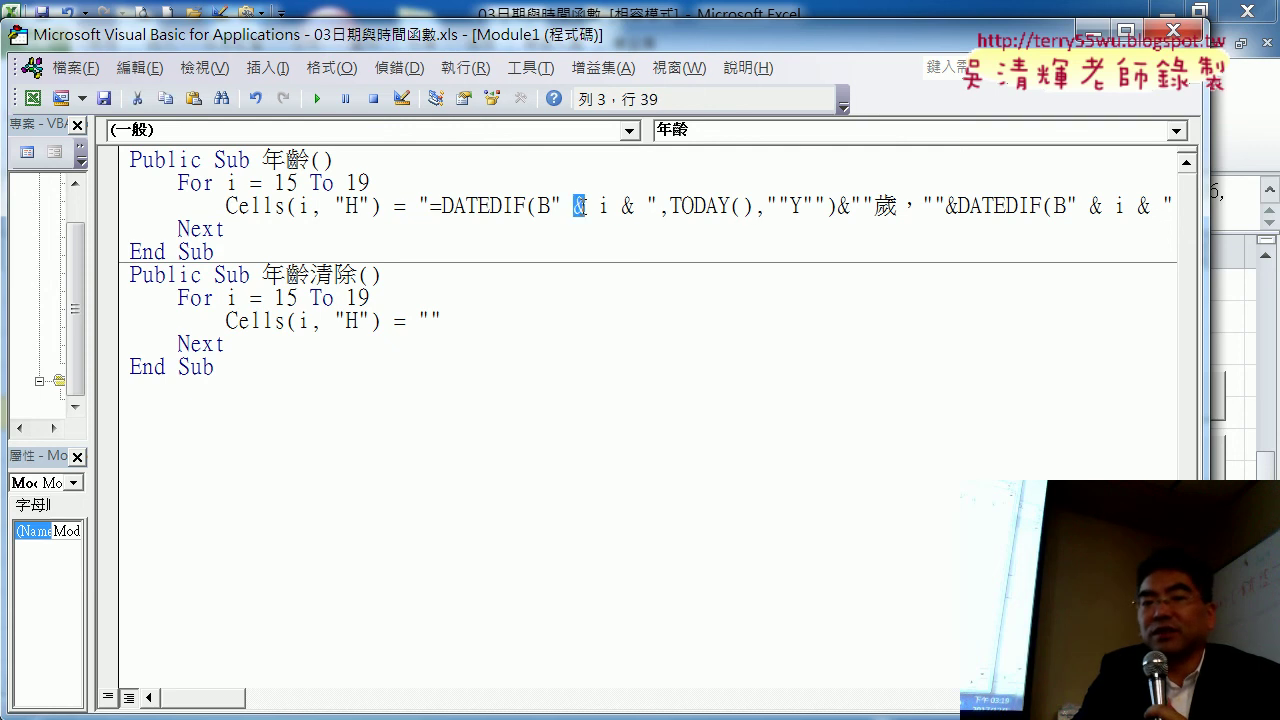
click(624, 206)
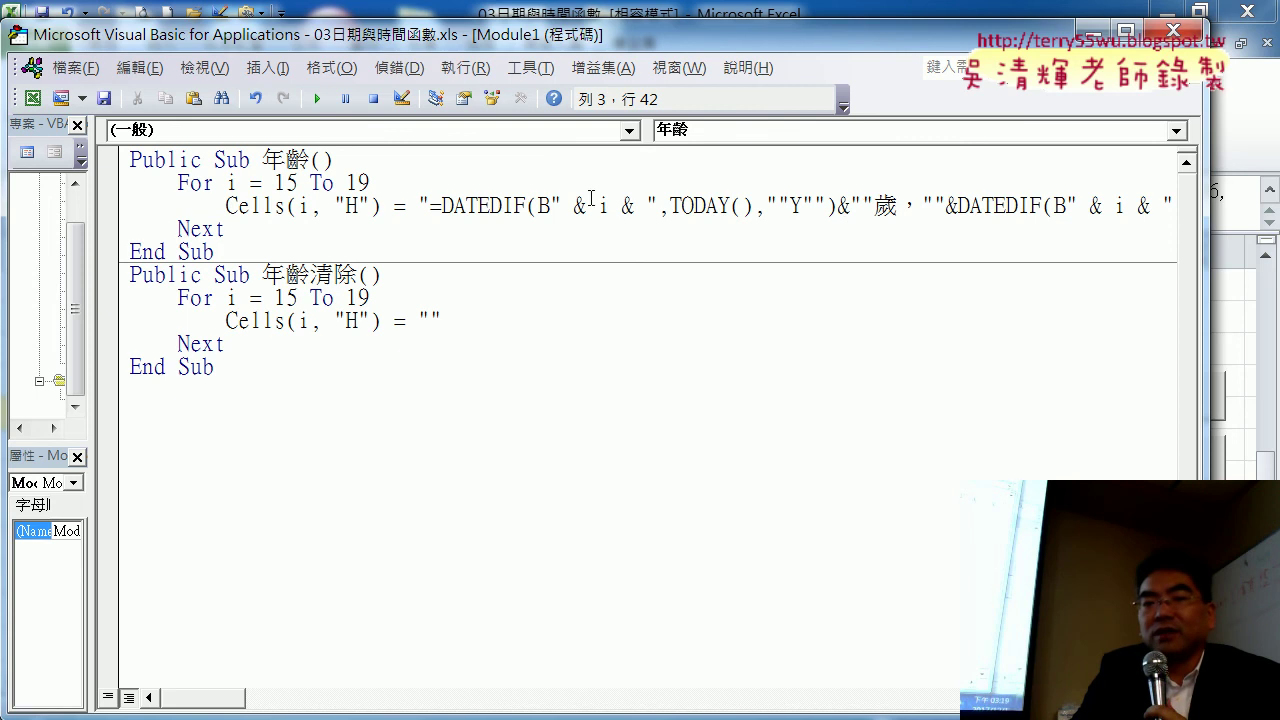
double_click(632, 206)
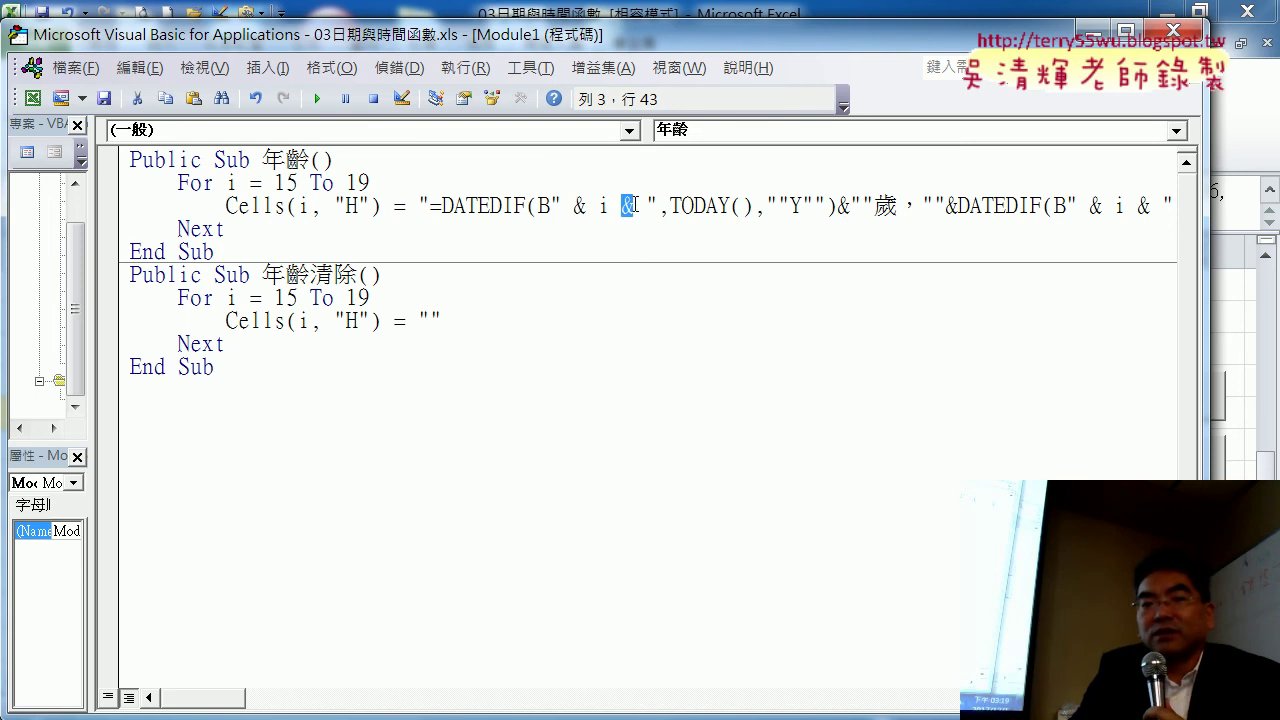
click(646, 206)
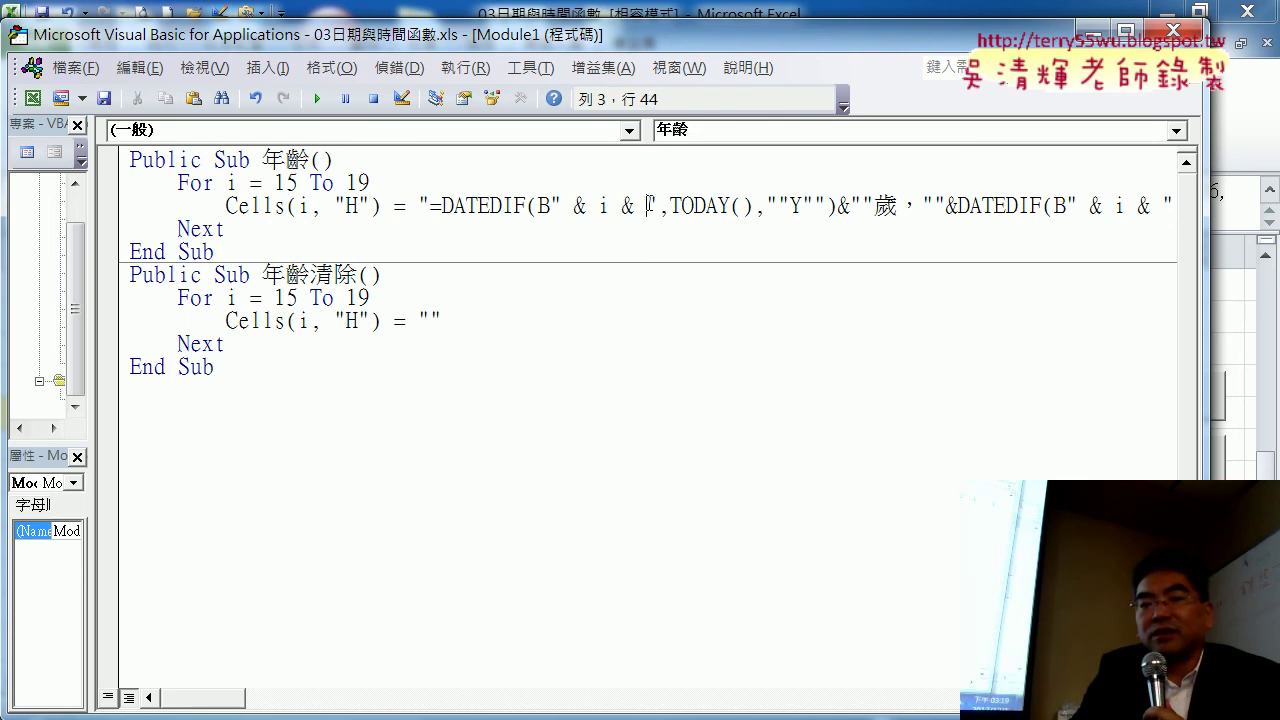
key(shift+Left)
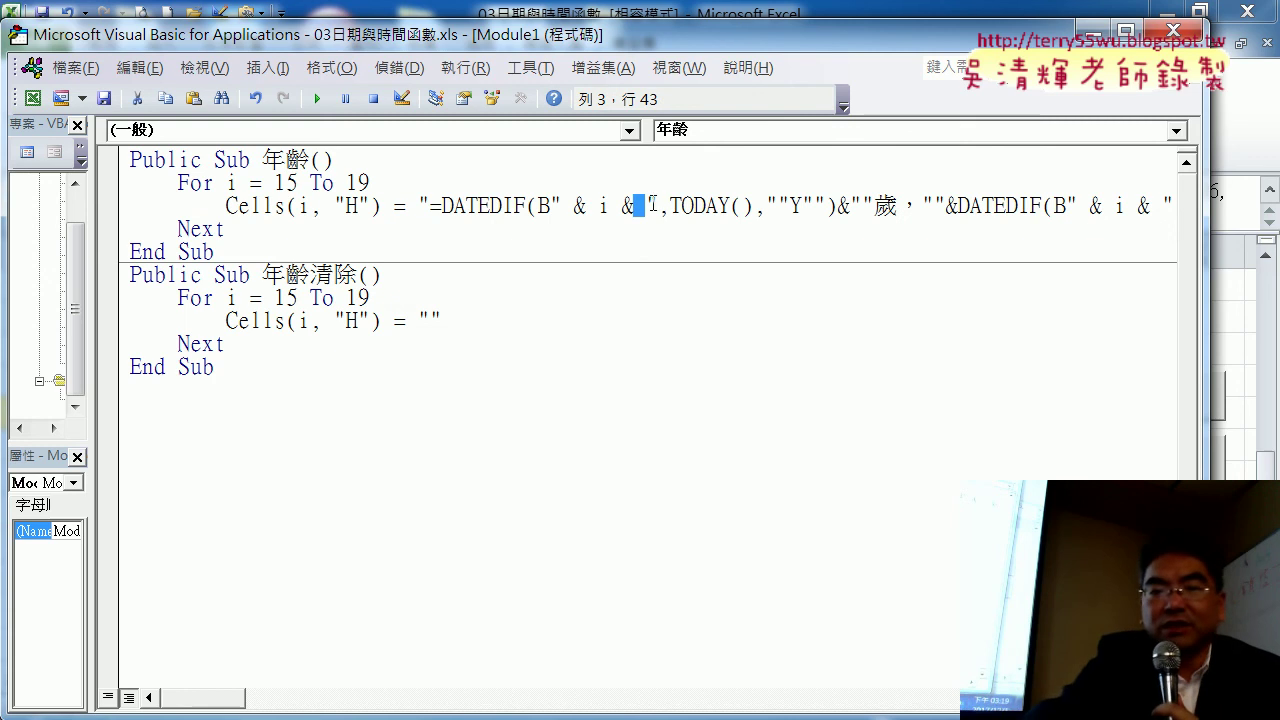
key(Right)
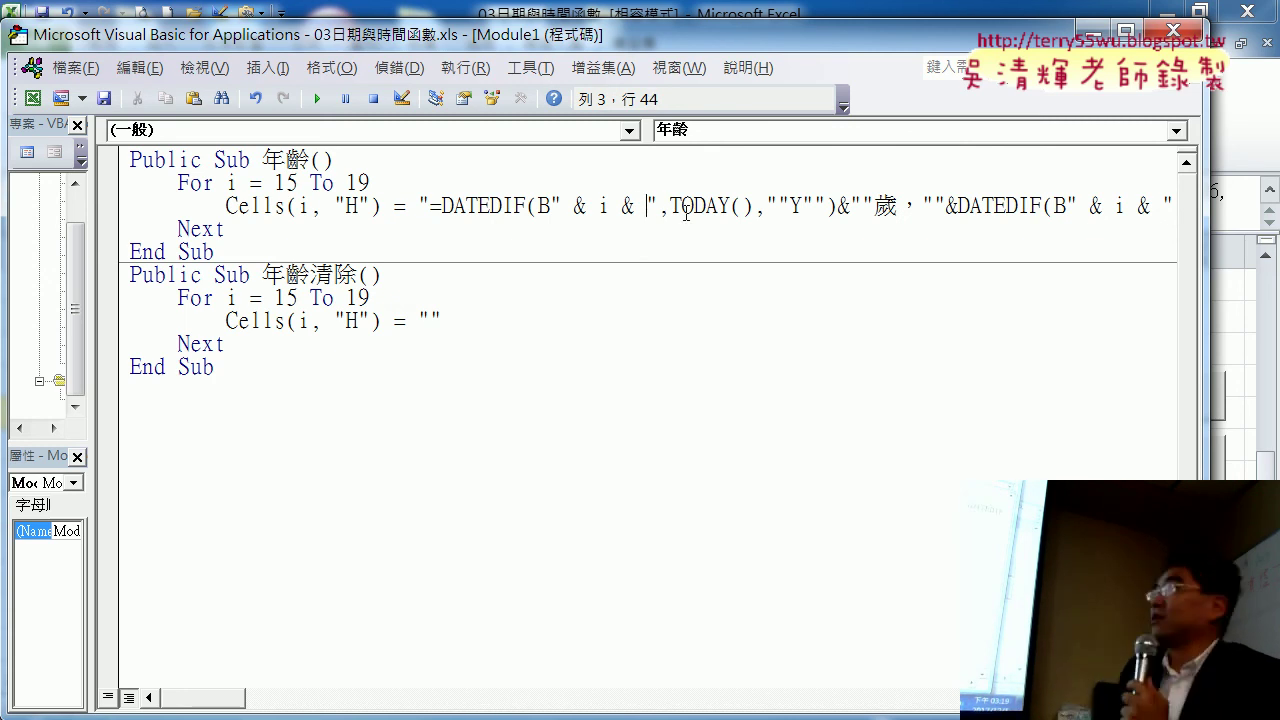
Break the line after an underscore, undo it, then split it without a continuation mark.
text(_)
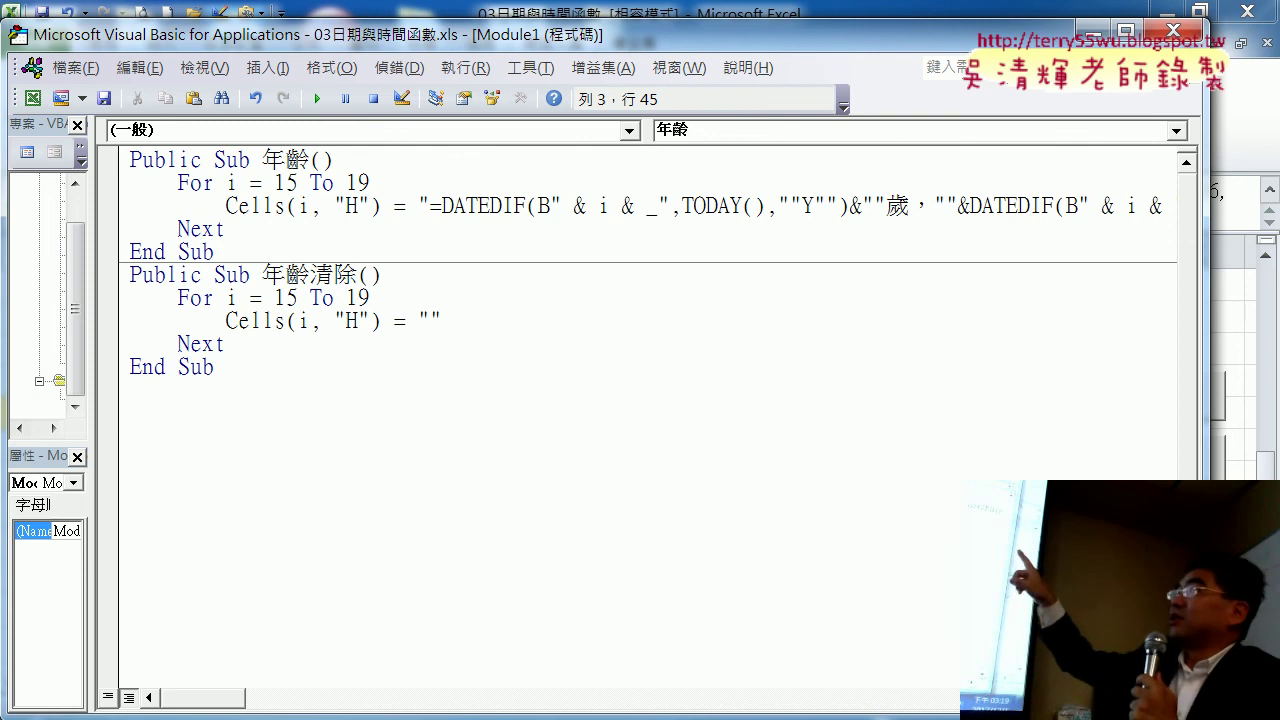
key(Return)
click(713, 421)
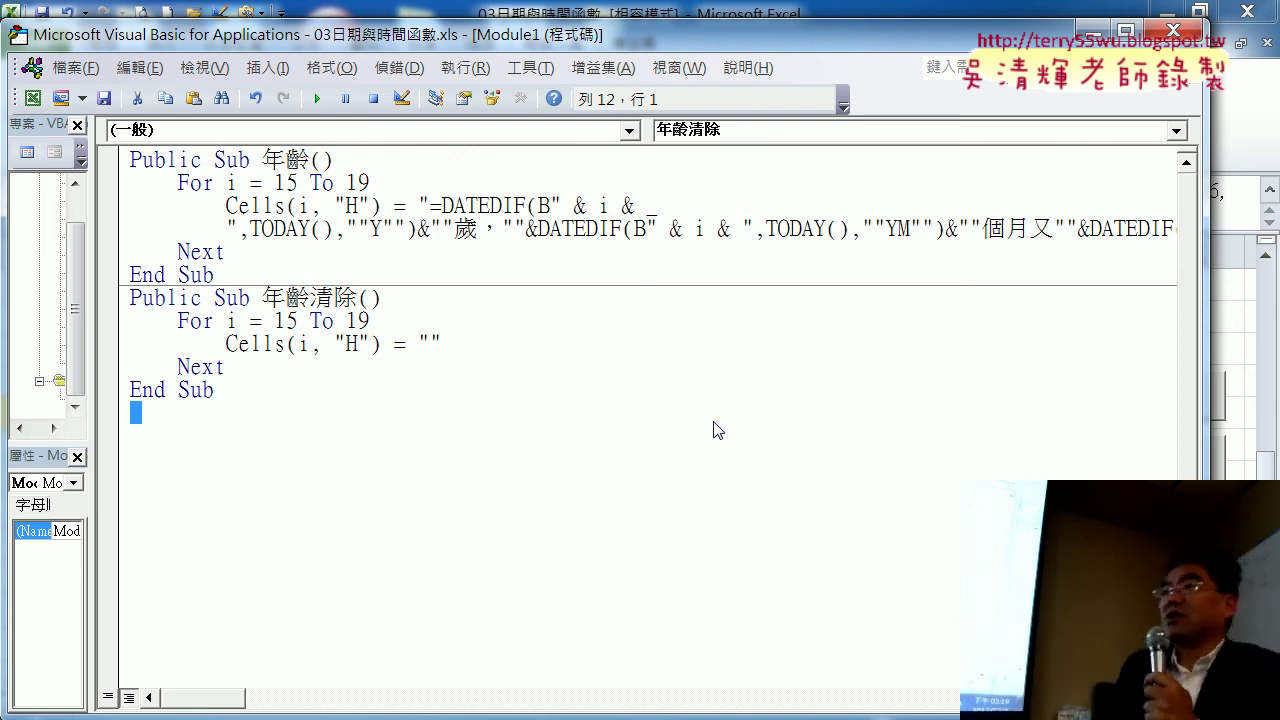
key(ctrl+z)
key(Return)
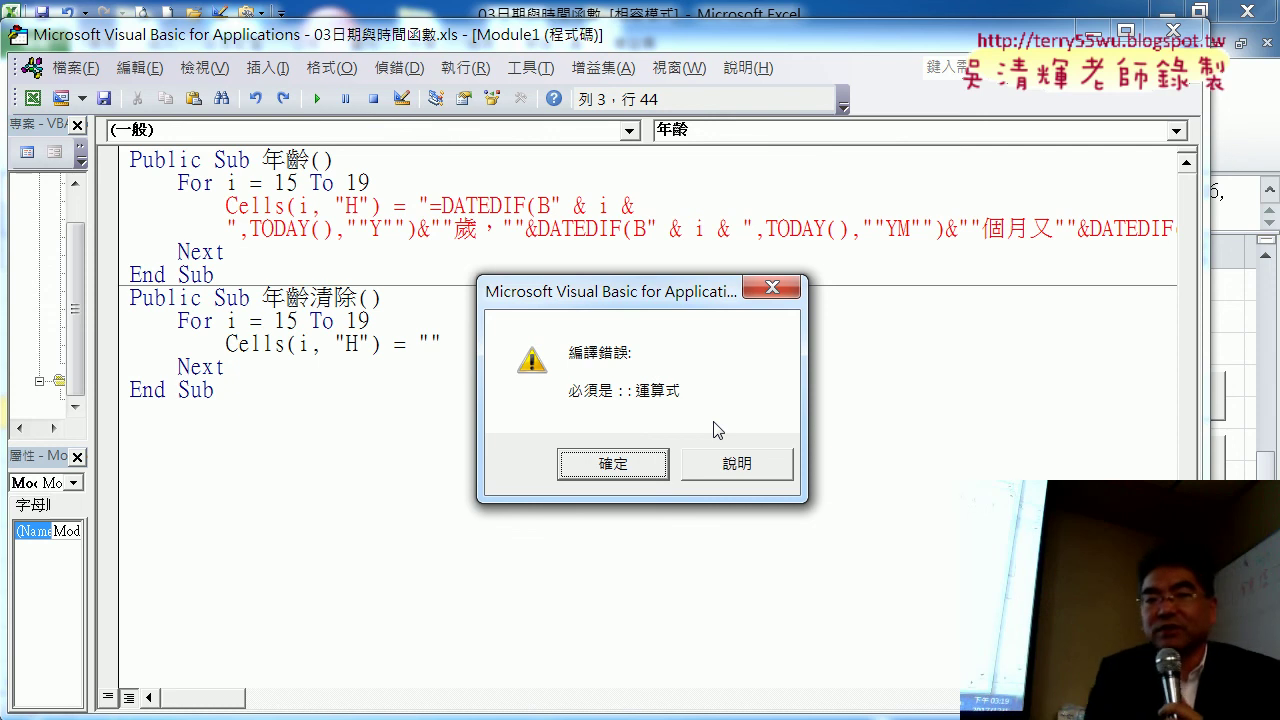
Dismiss the compile error, rejoin the line, and break it after the second & i & with _.
click(562, 468)
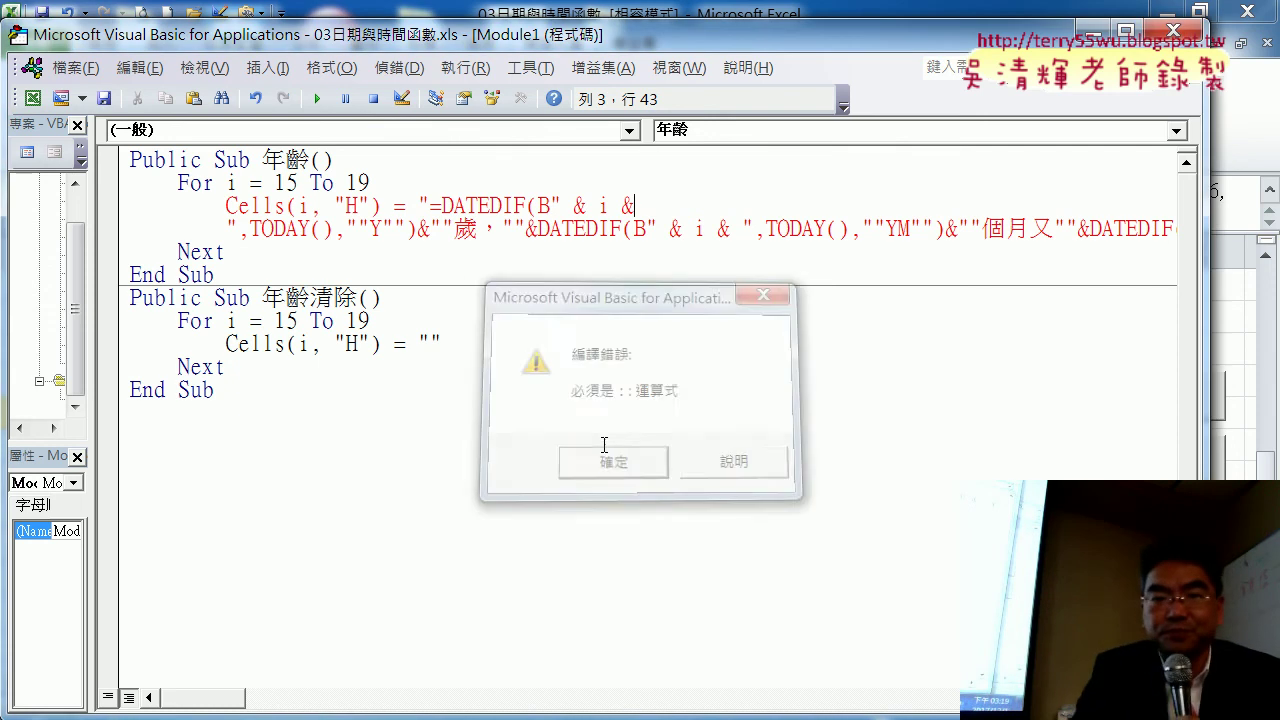
key(Delete)
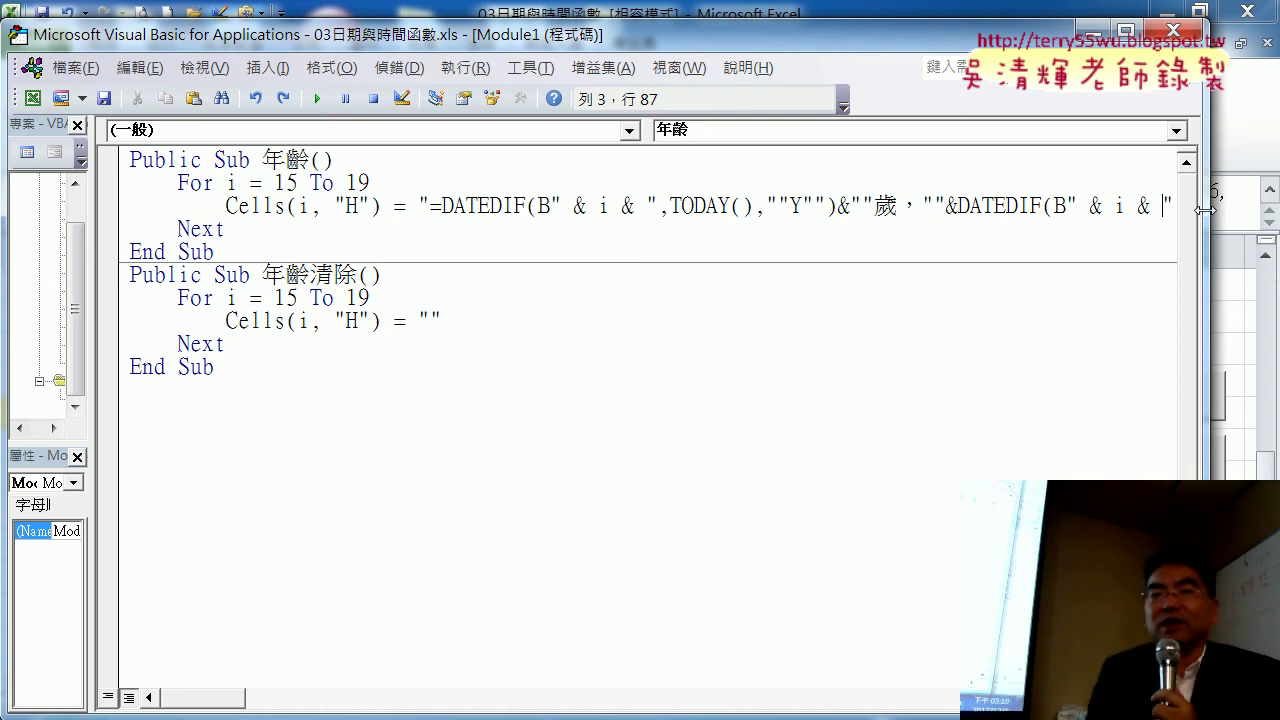
text(_)
key(Return)
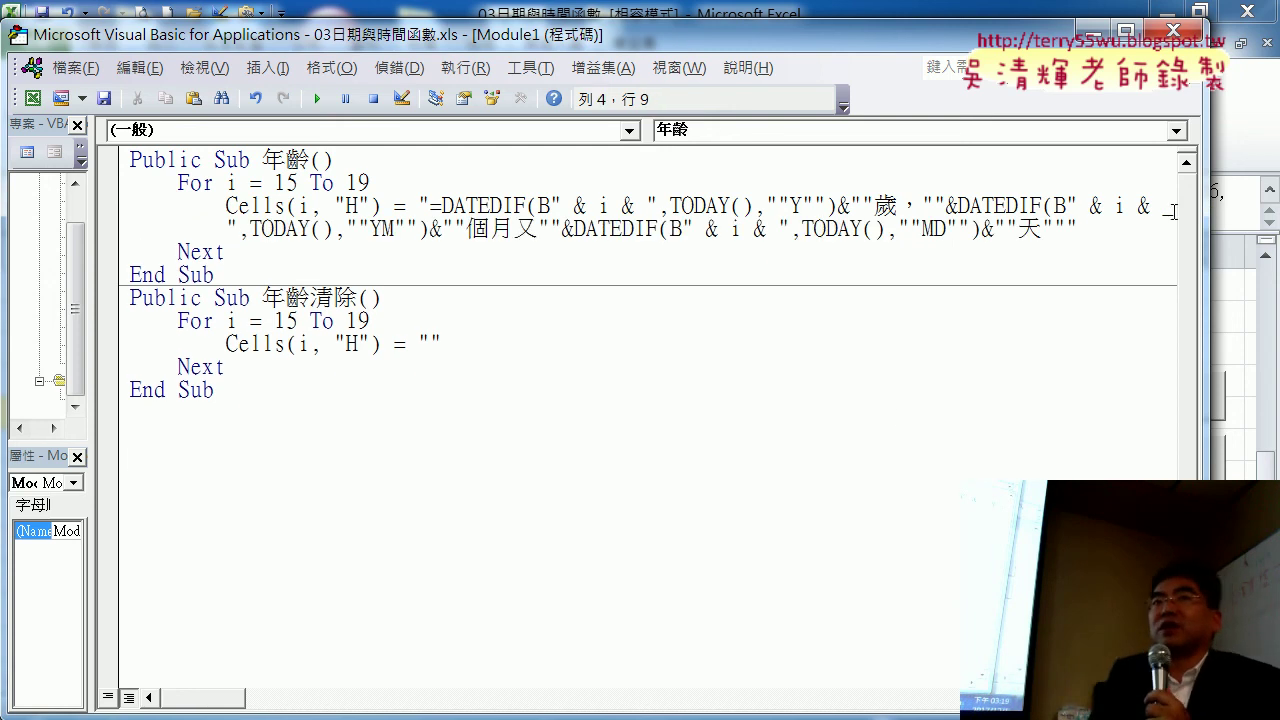
click(1014, 448)
Point out the DATEDIF and its continuation line, then return to PowerPoint slide 81.
click(506, 213)
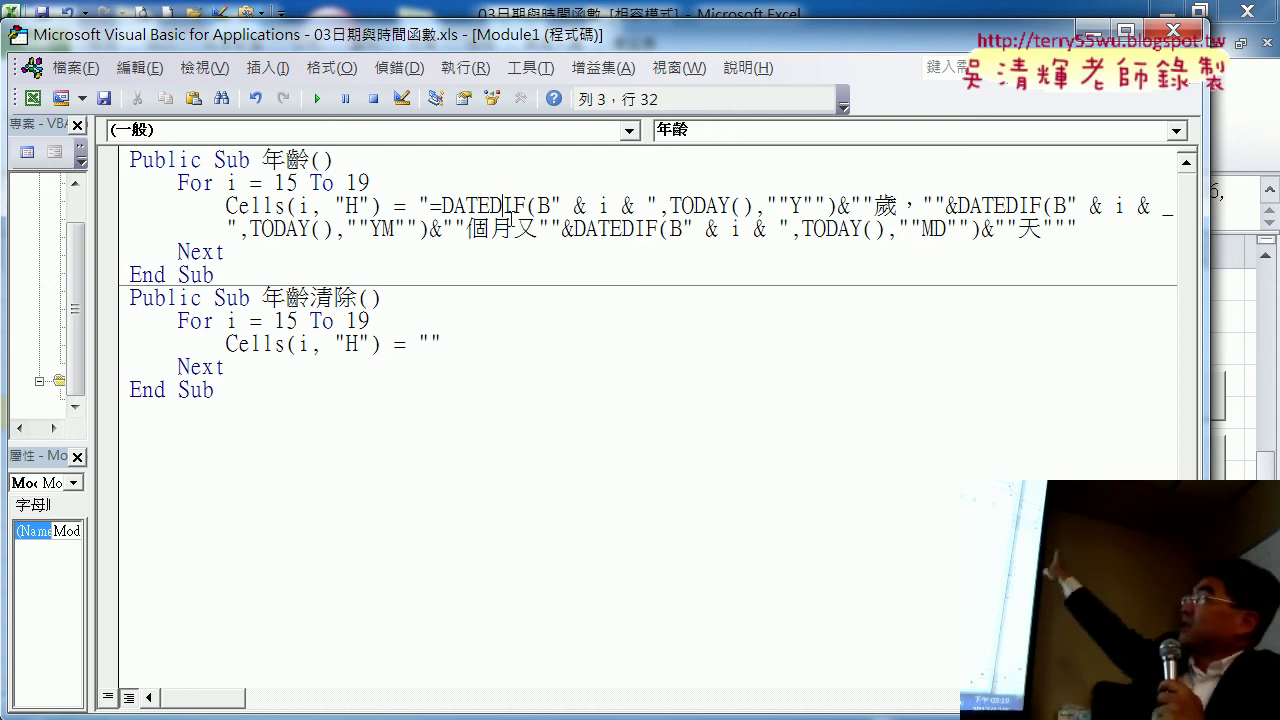
click(515, 221)
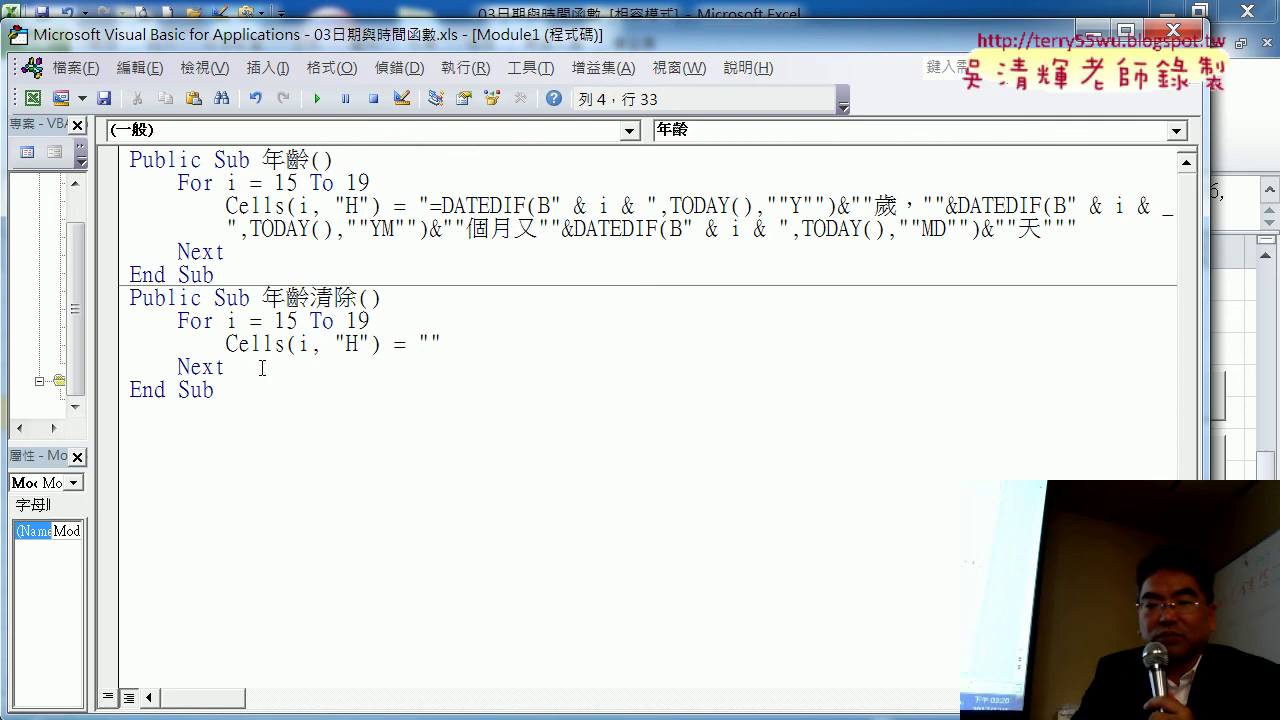
key(alt+Tab)
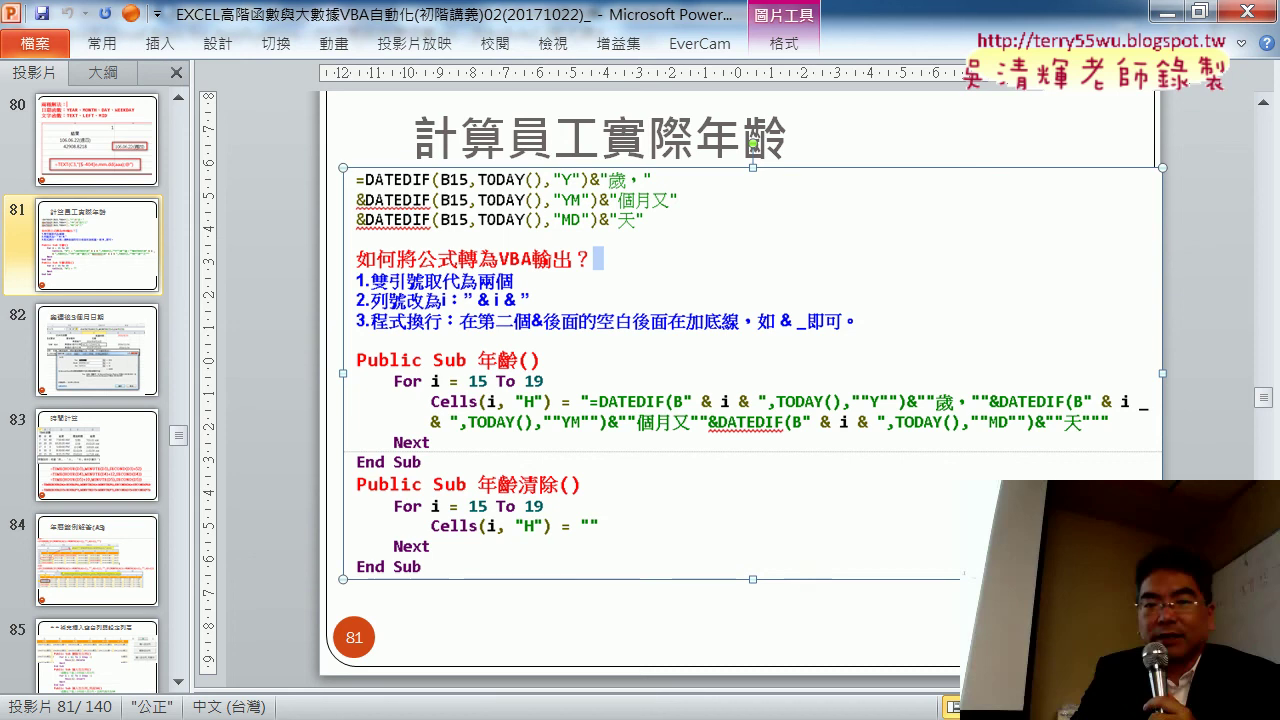
Start the slide show from the current slide 81 with Shift+F5.
key(shift+F5)
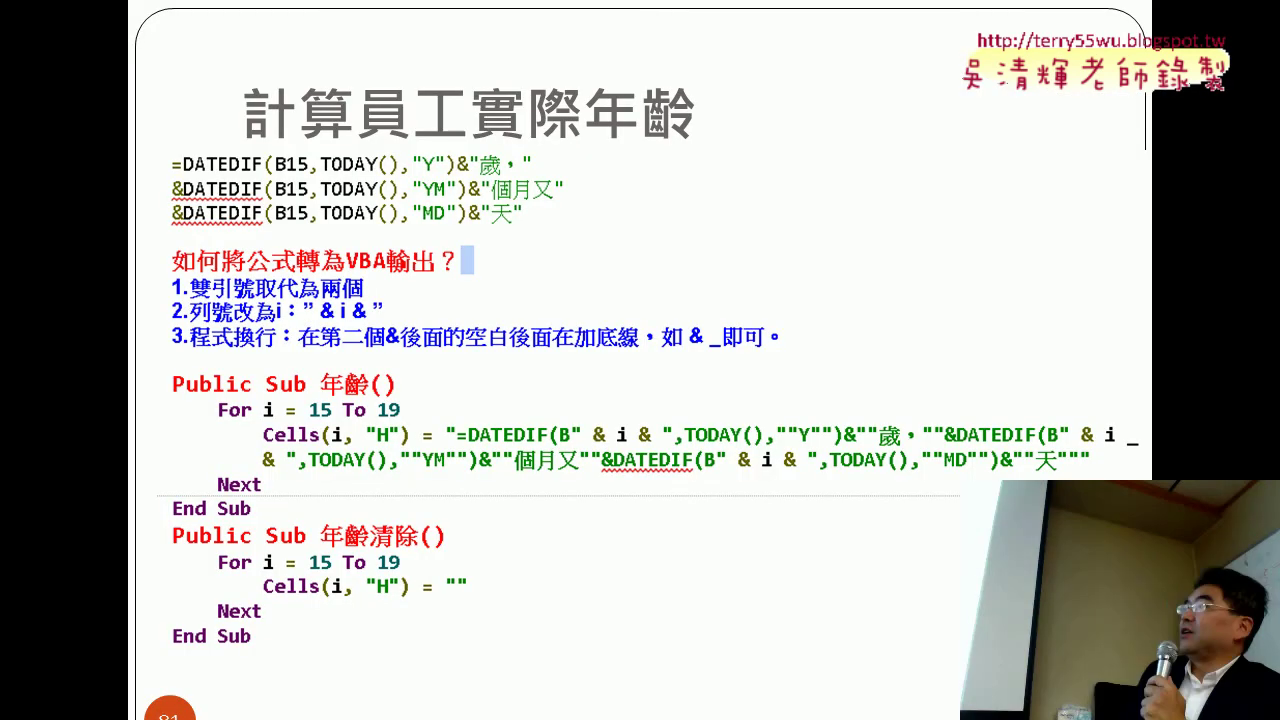